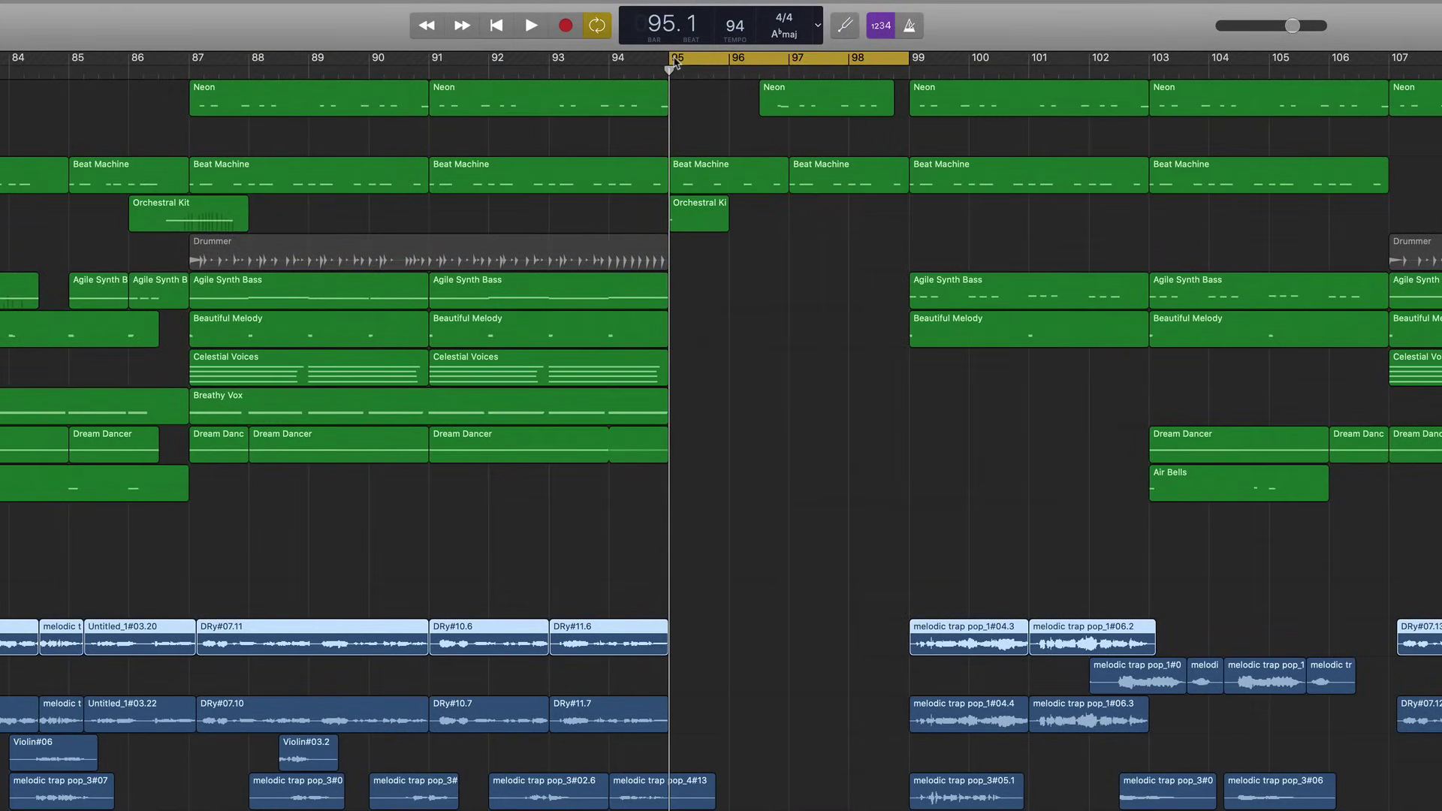
- Extend the cycle range, record three cycled takes on Audio 1, and select Take 1 as active
drag(749, 66, 909, 66)
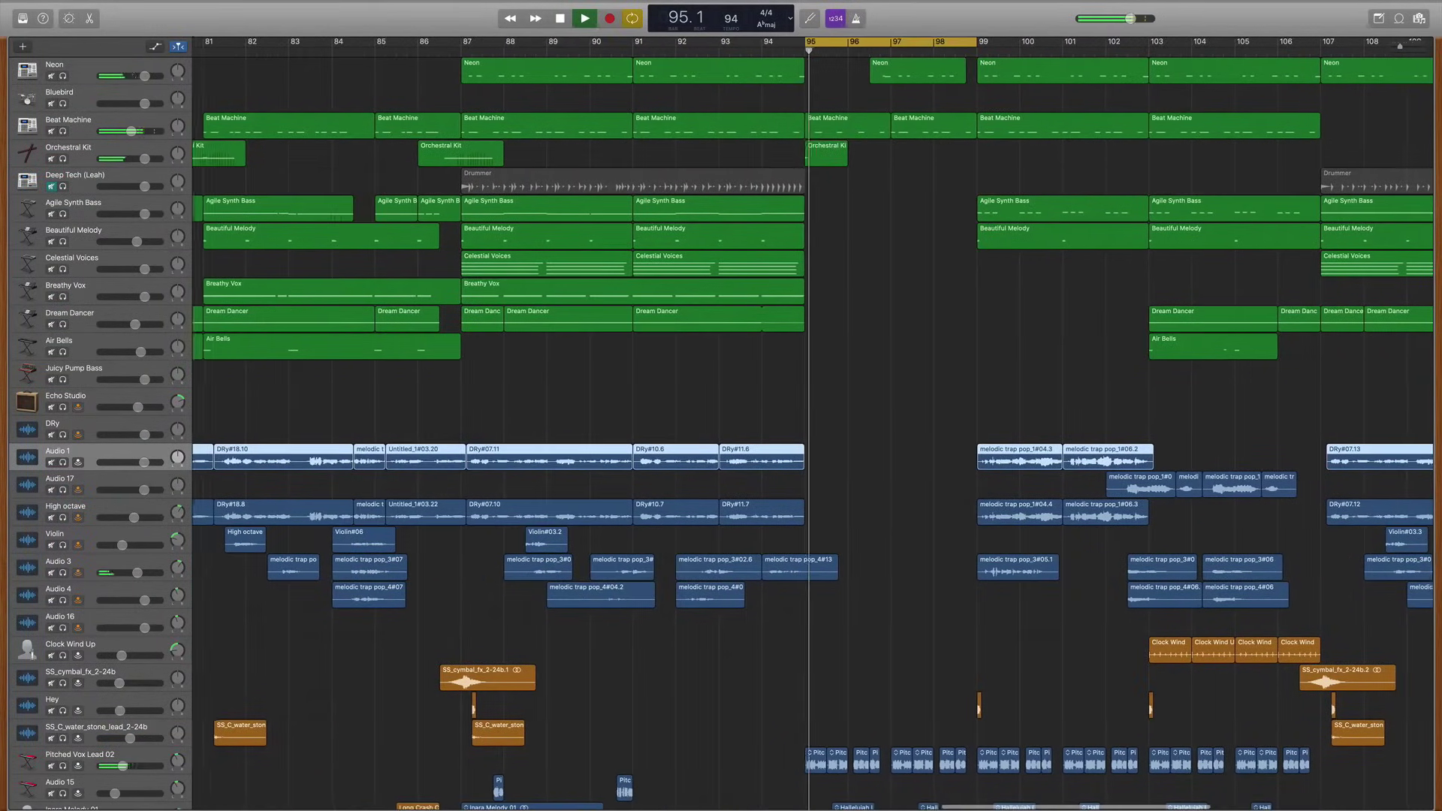
key(r)
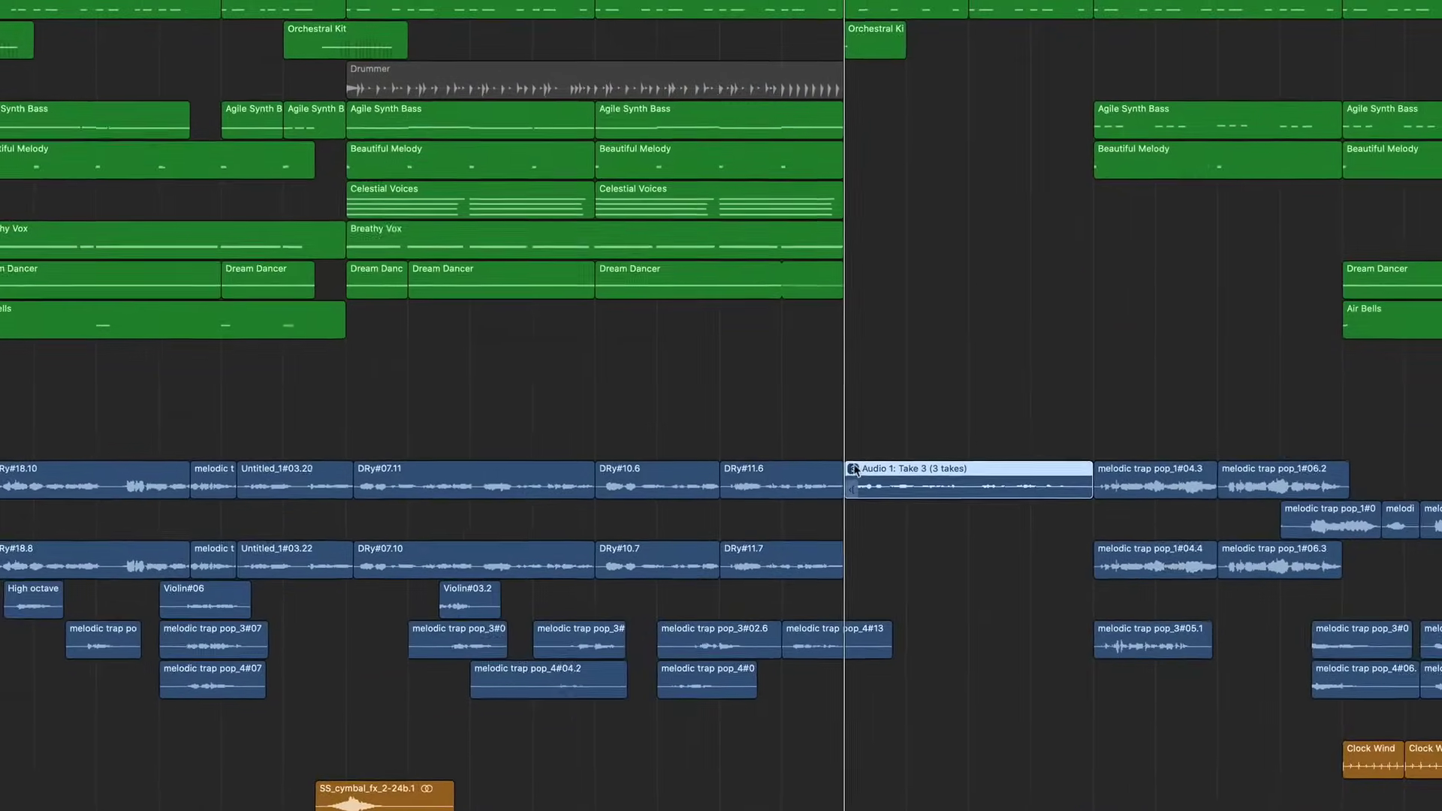
click(824, 455)
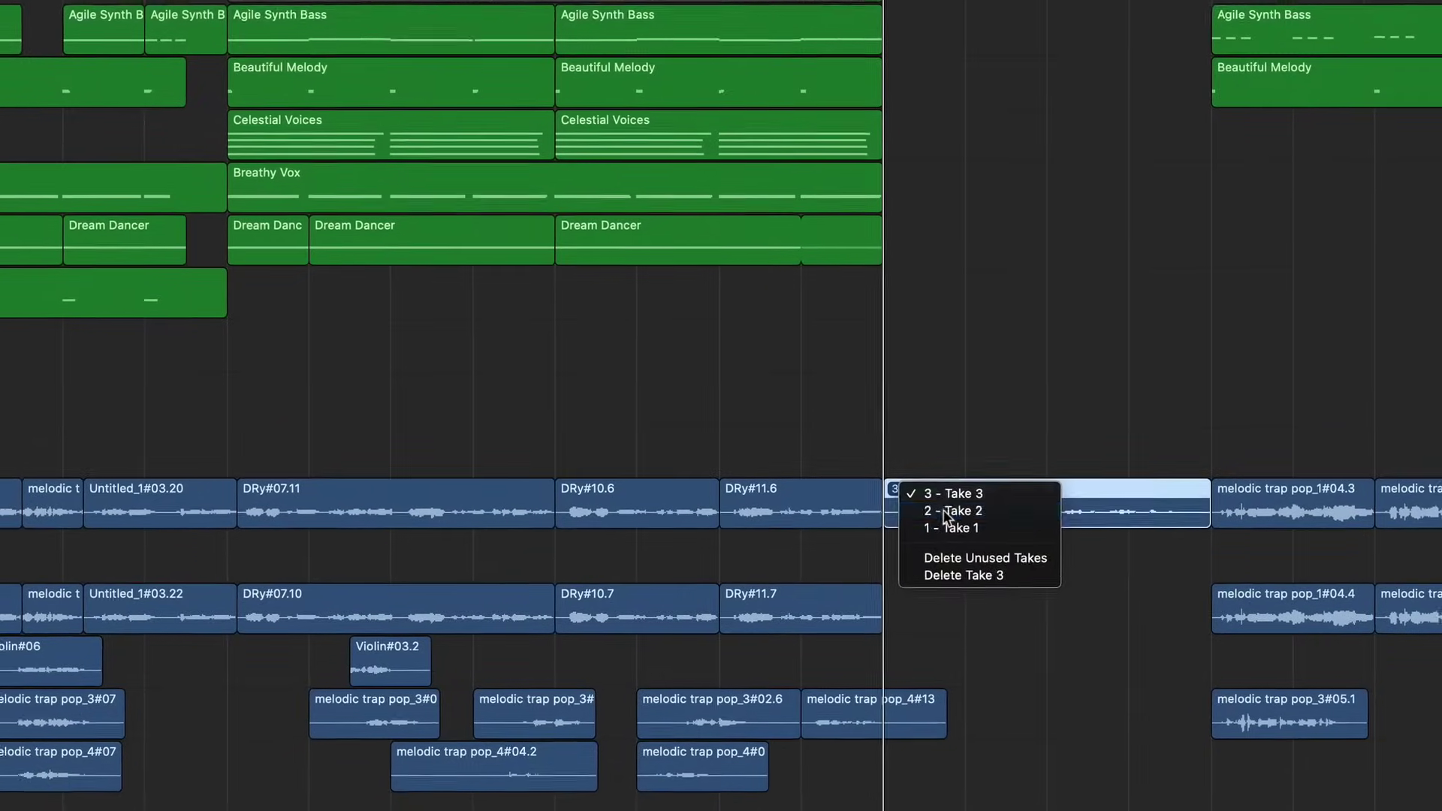
key(Escape)
click(896, 491)
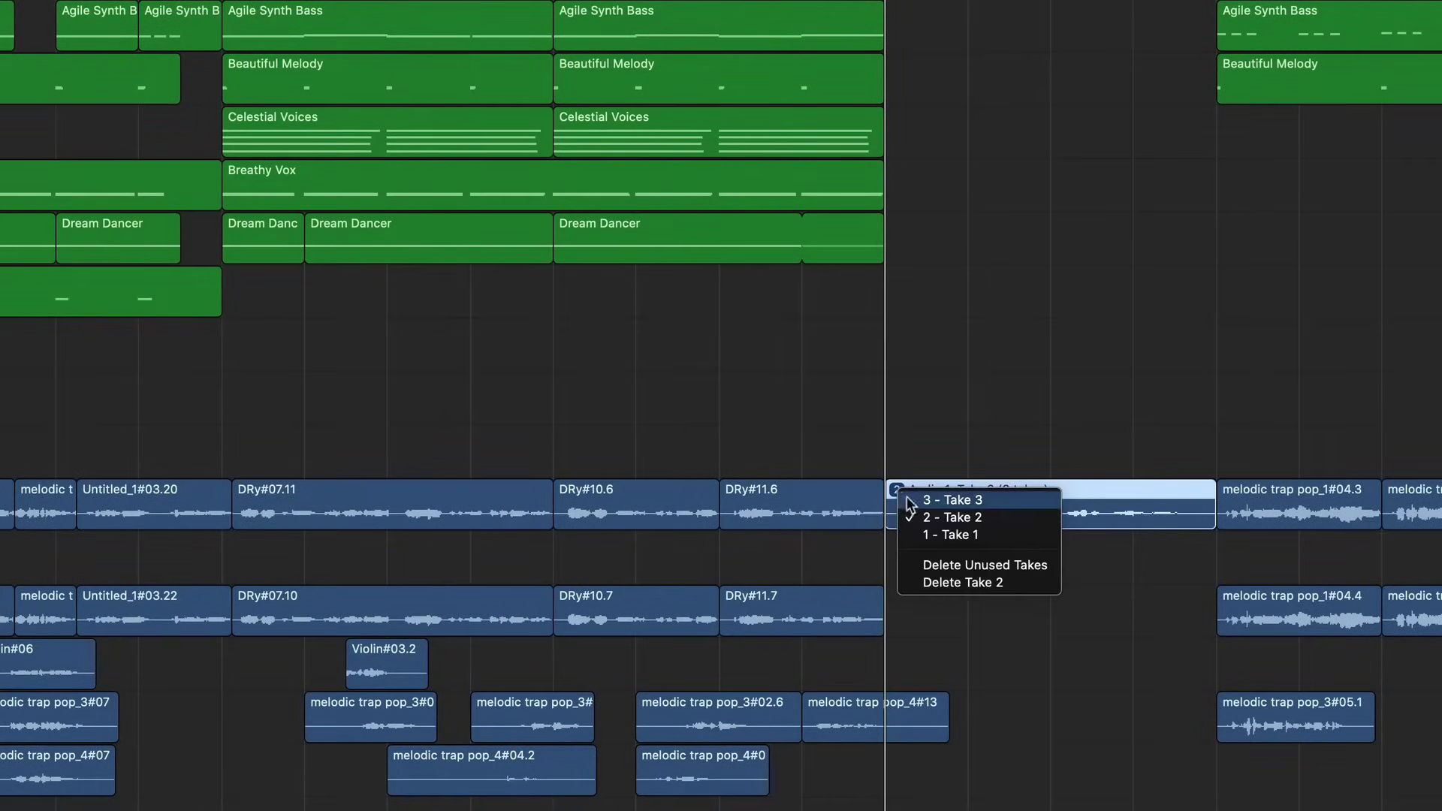
click(926, 532)
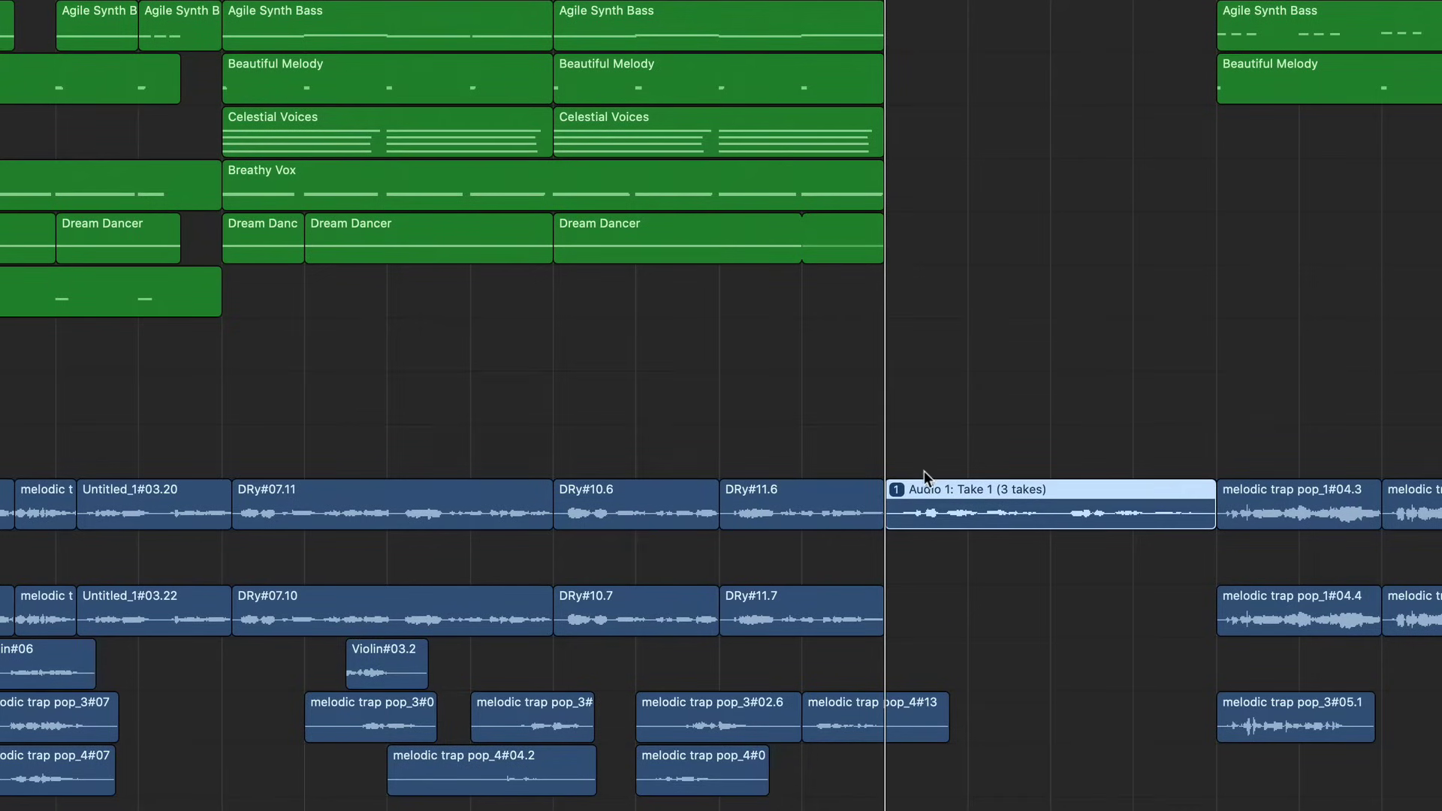
click(896, 490)
click(918, 425)
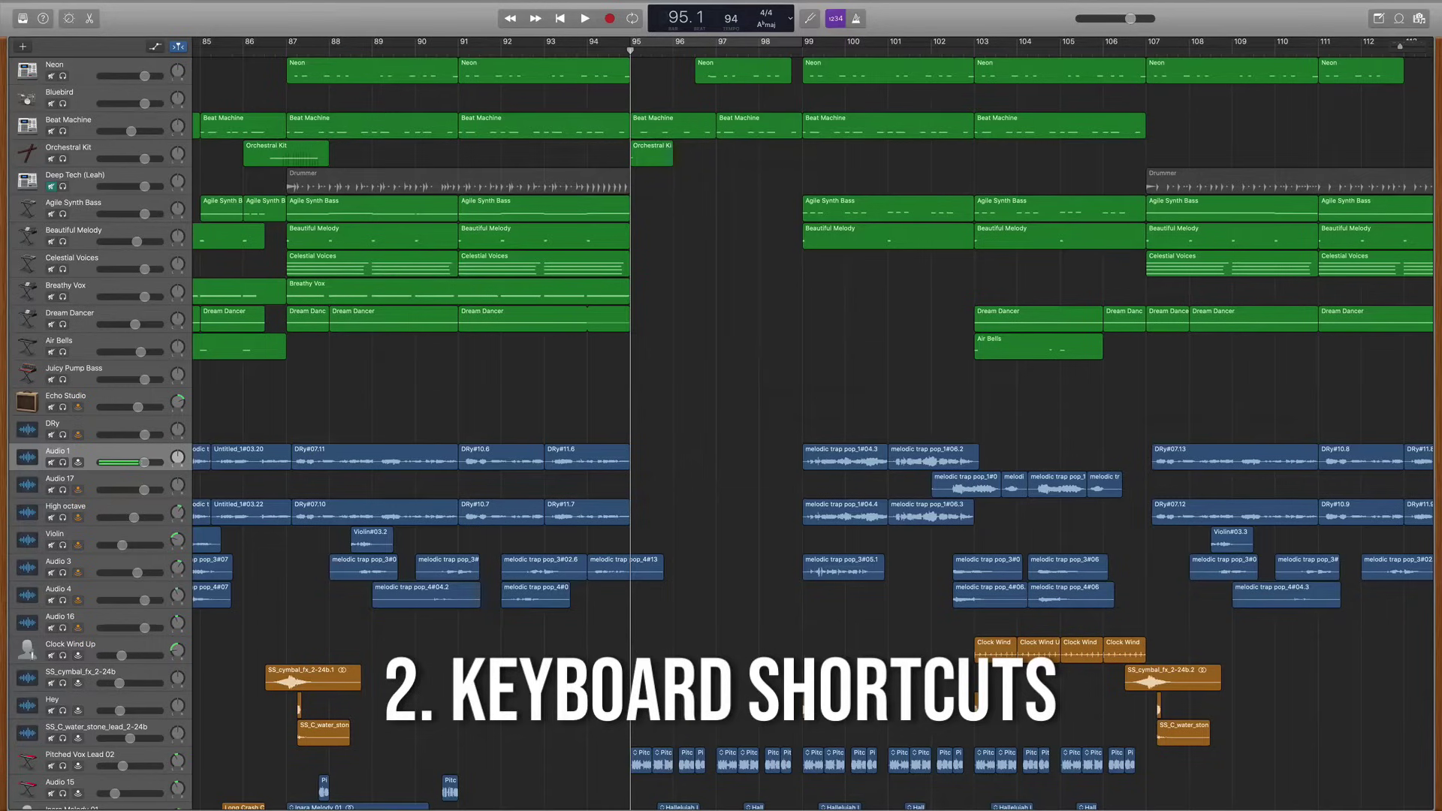
key(space)
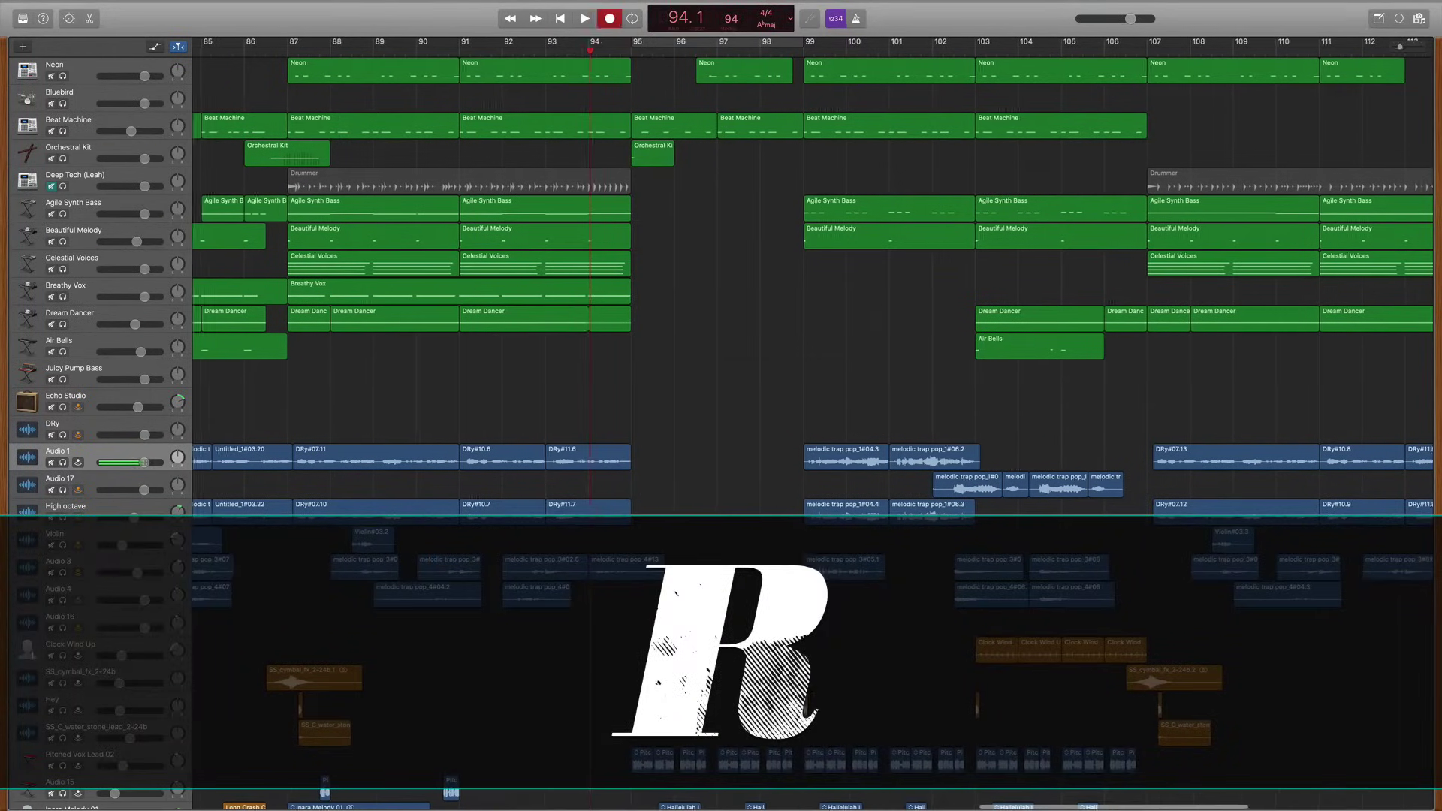
key(r)
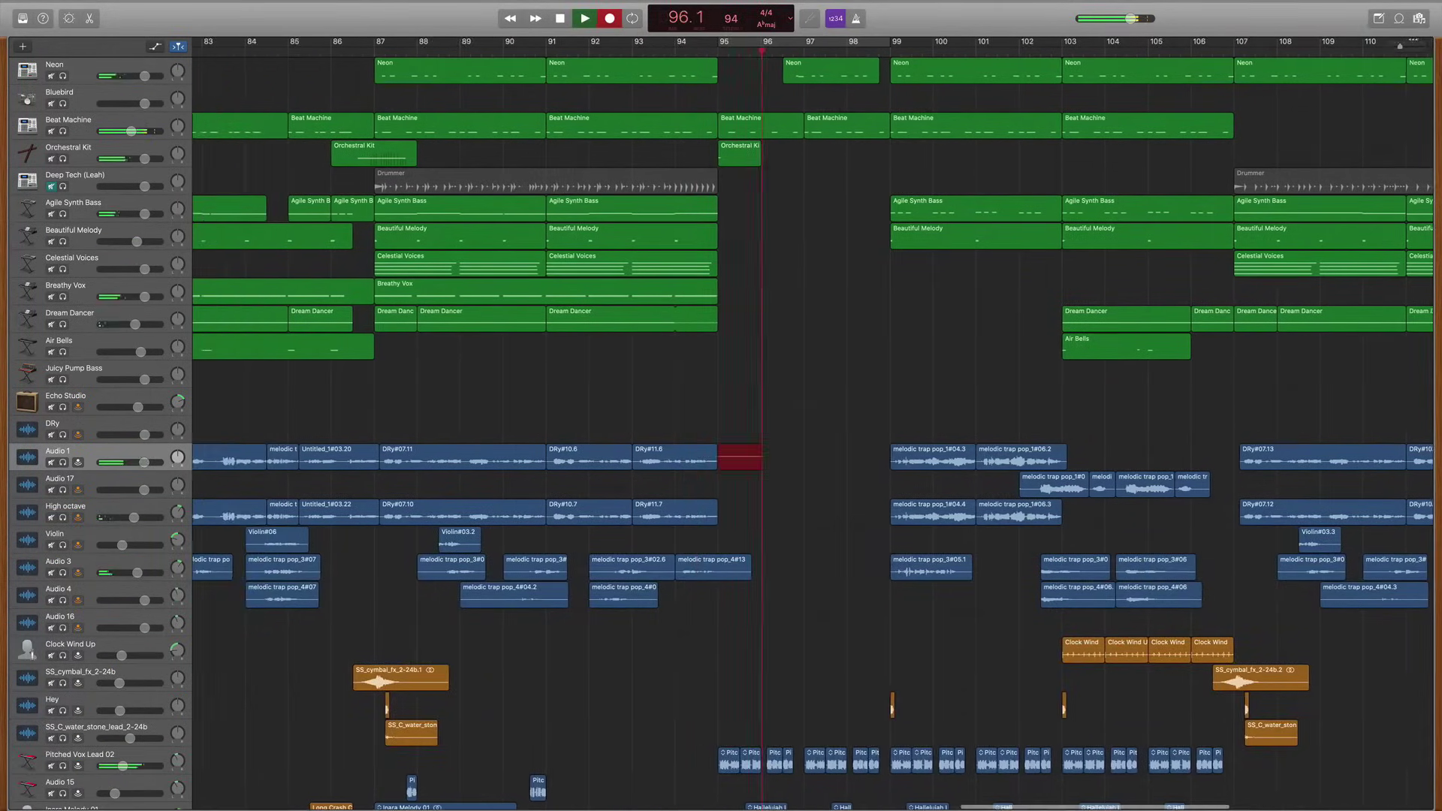
key(space)
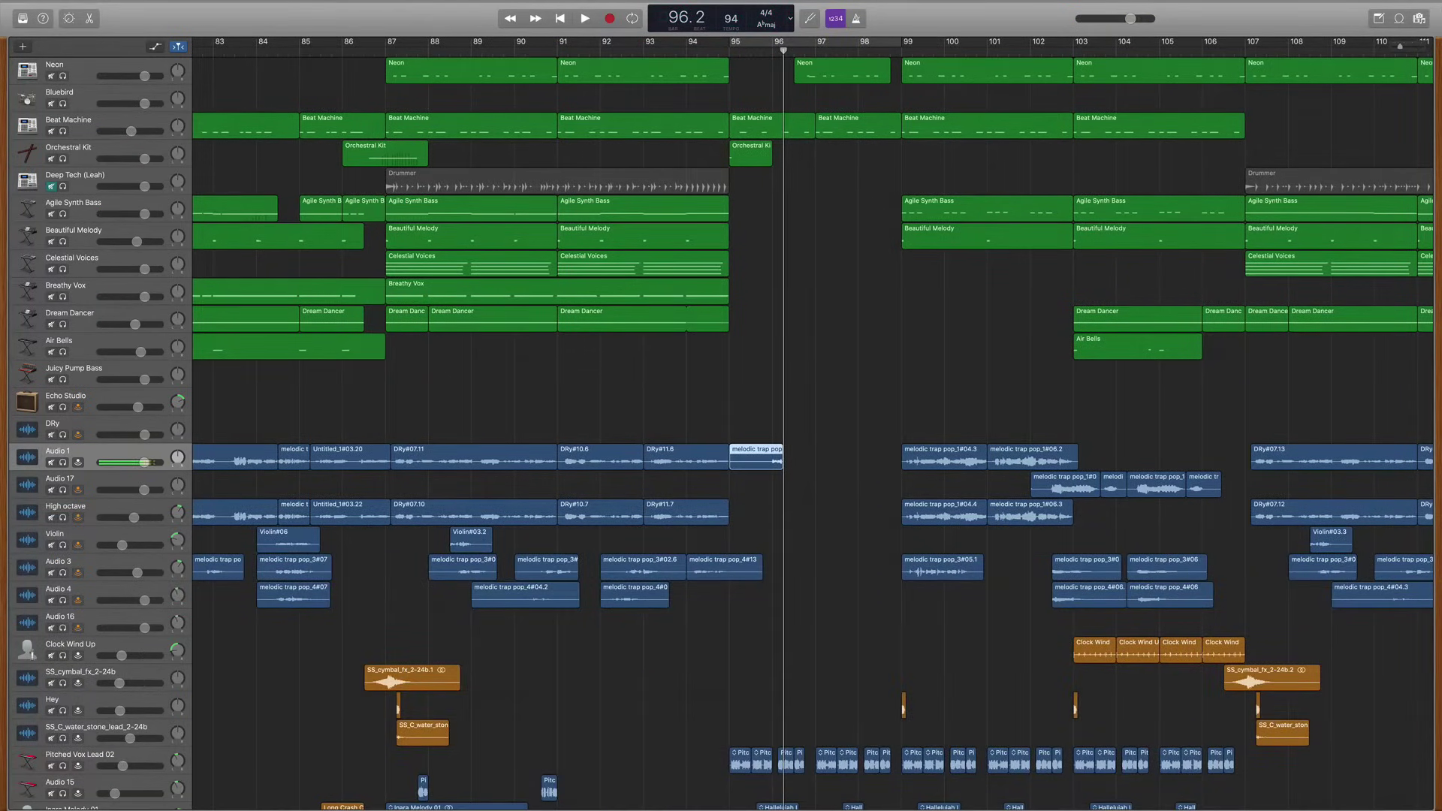
key(super+z)
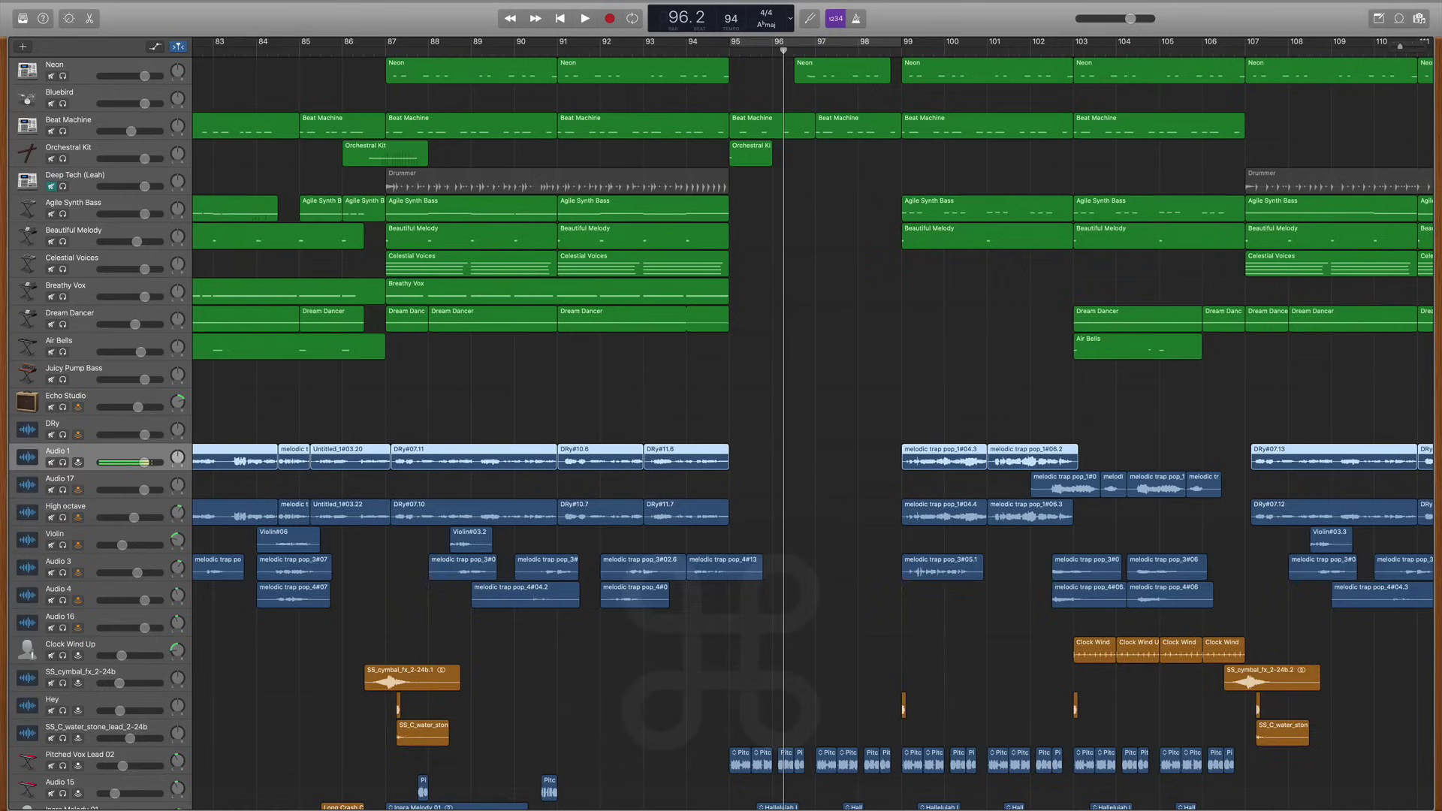
key(comma)
key(comma)
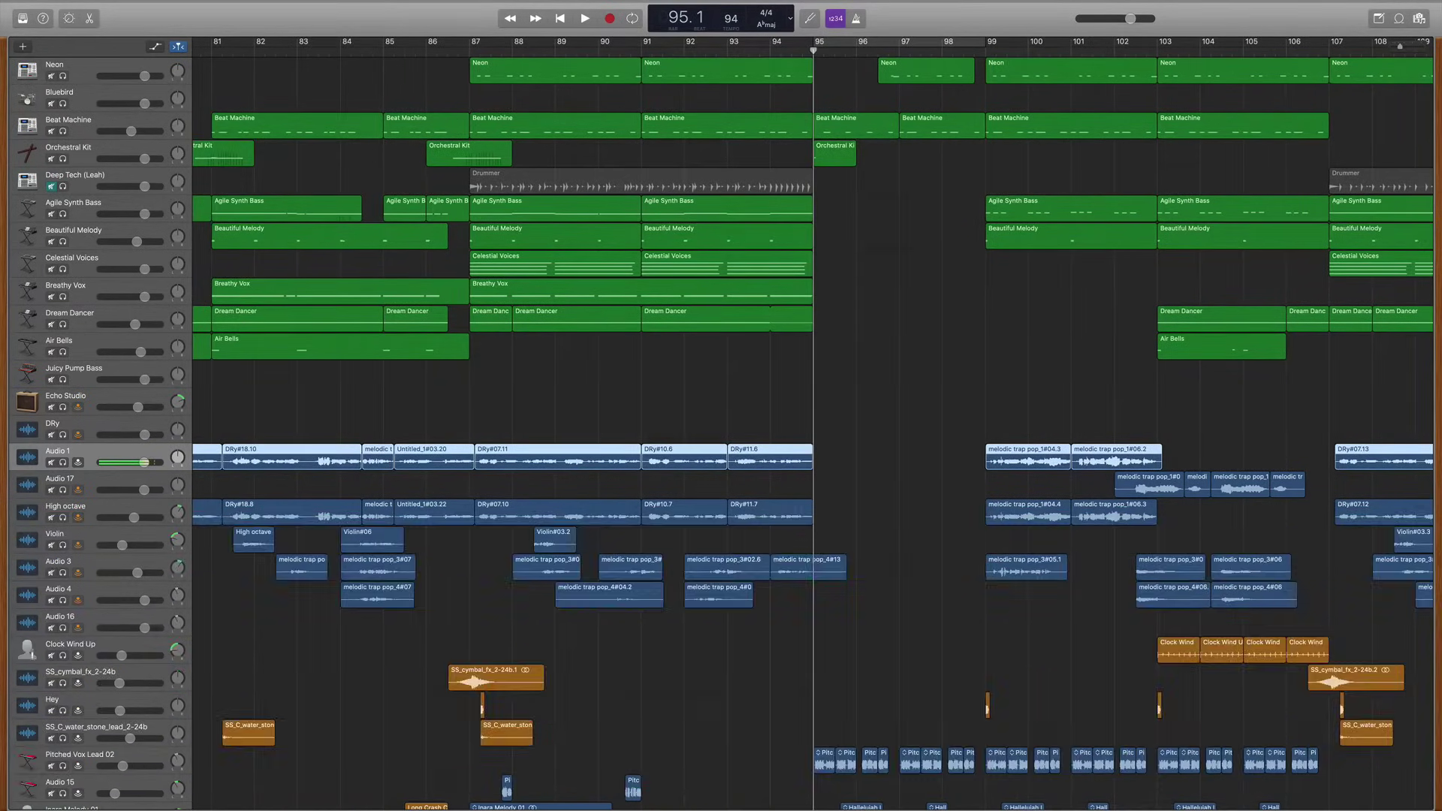
key(r)
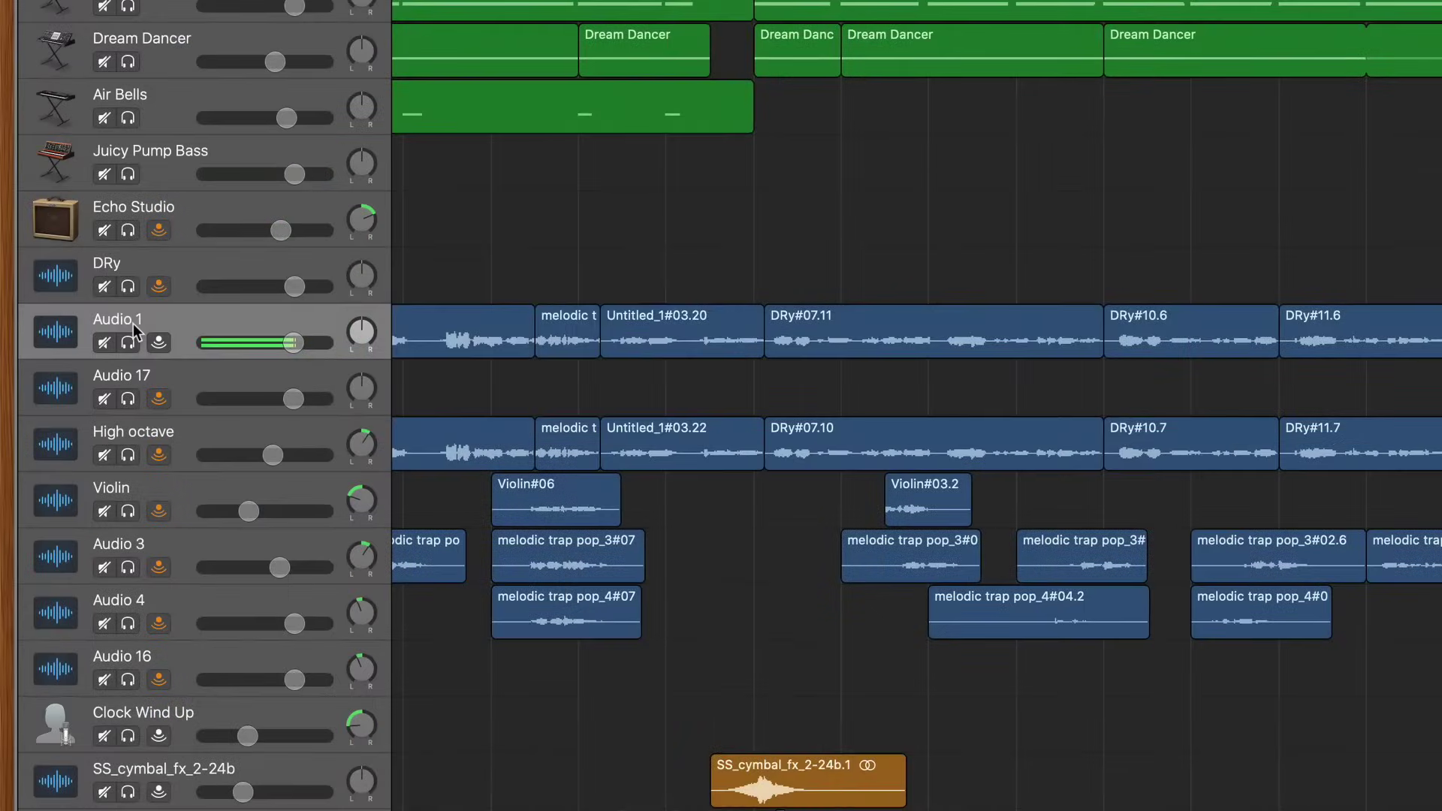
- Rename the Audio 1 track to 'Lead 1' and give it a microphone icon
double_click(61, 452)
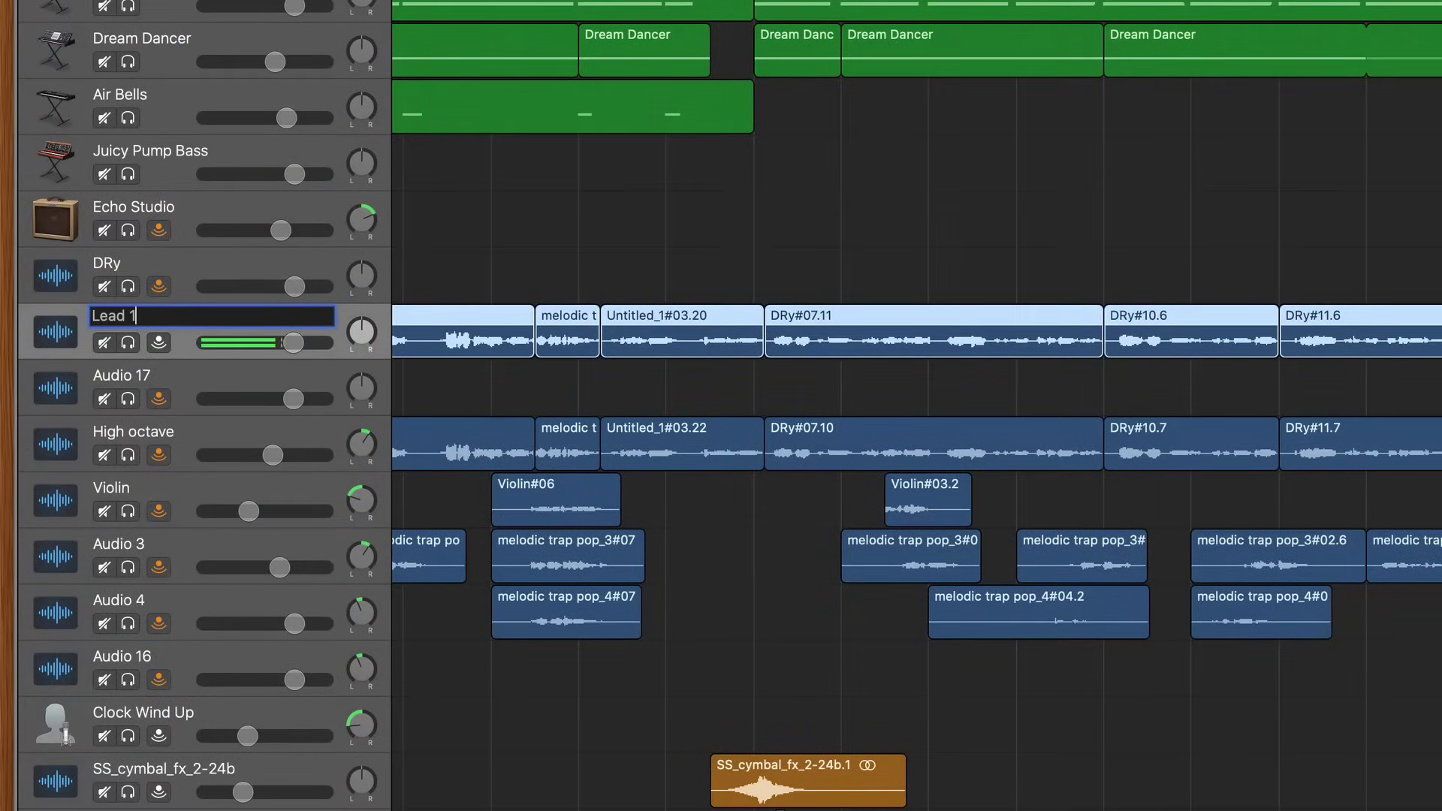
key(Return)
click(56, 334)
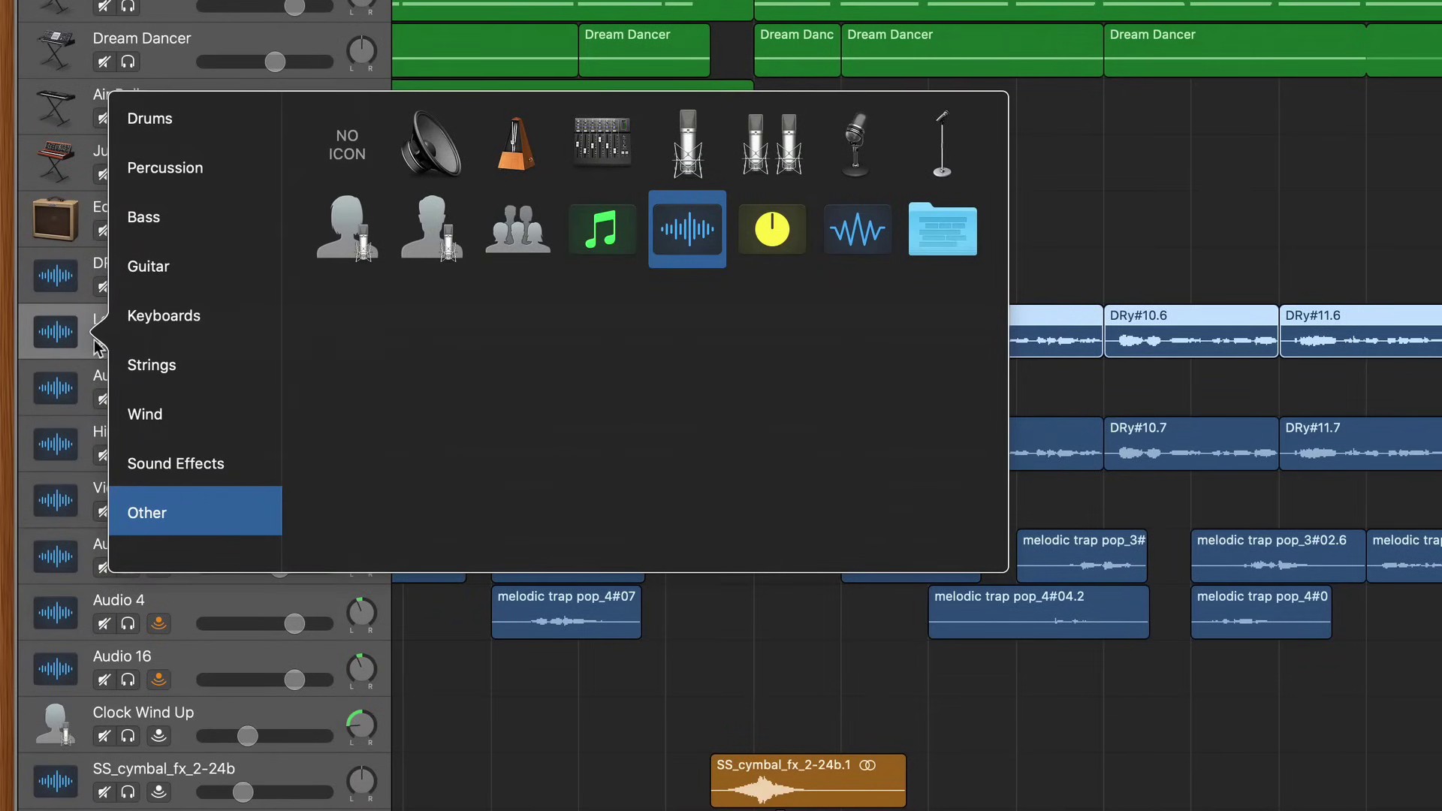
click(689, 144)
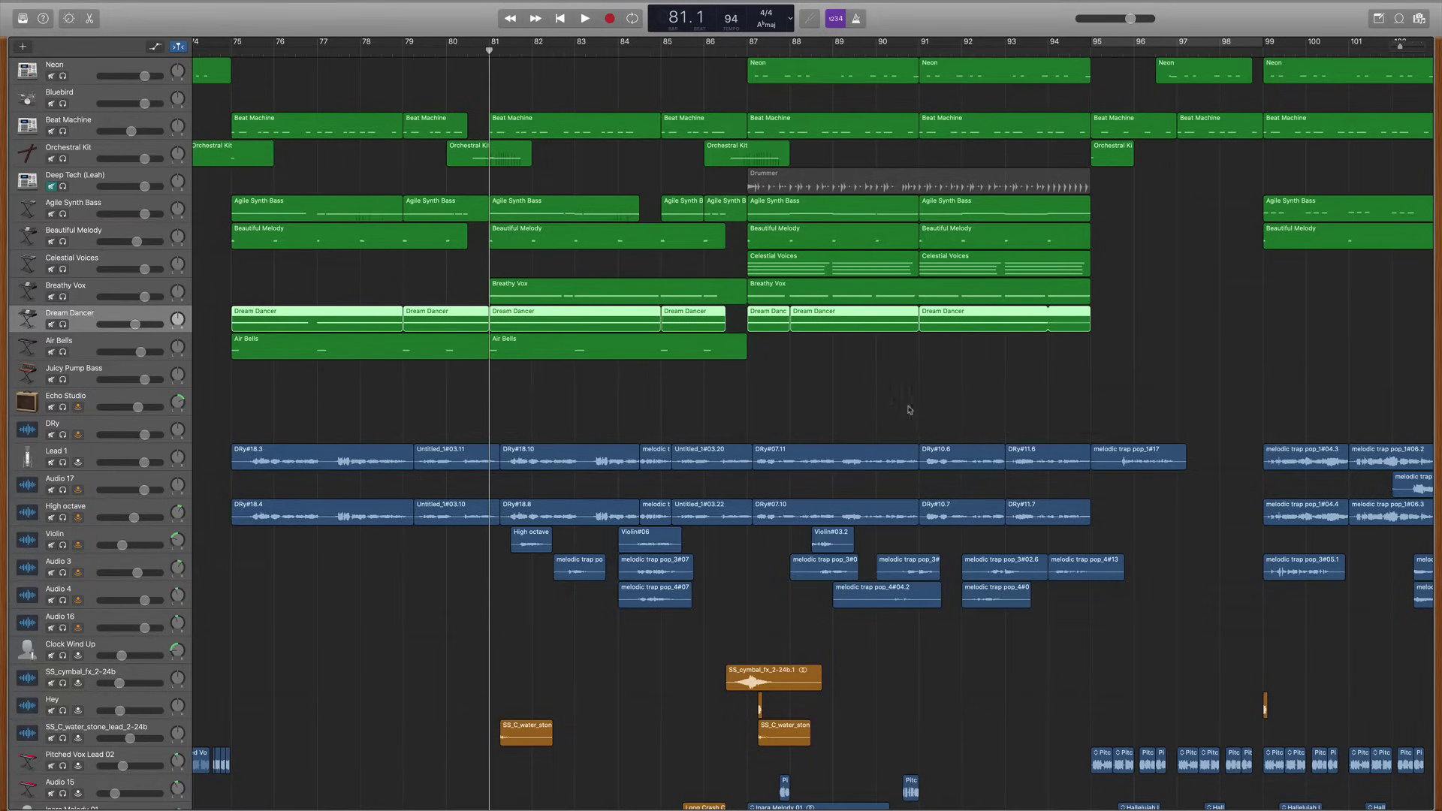
- Open Musical Typing with Cmd+K and play notes F, H, J, G, G on Dream Dancer
key(super+k)
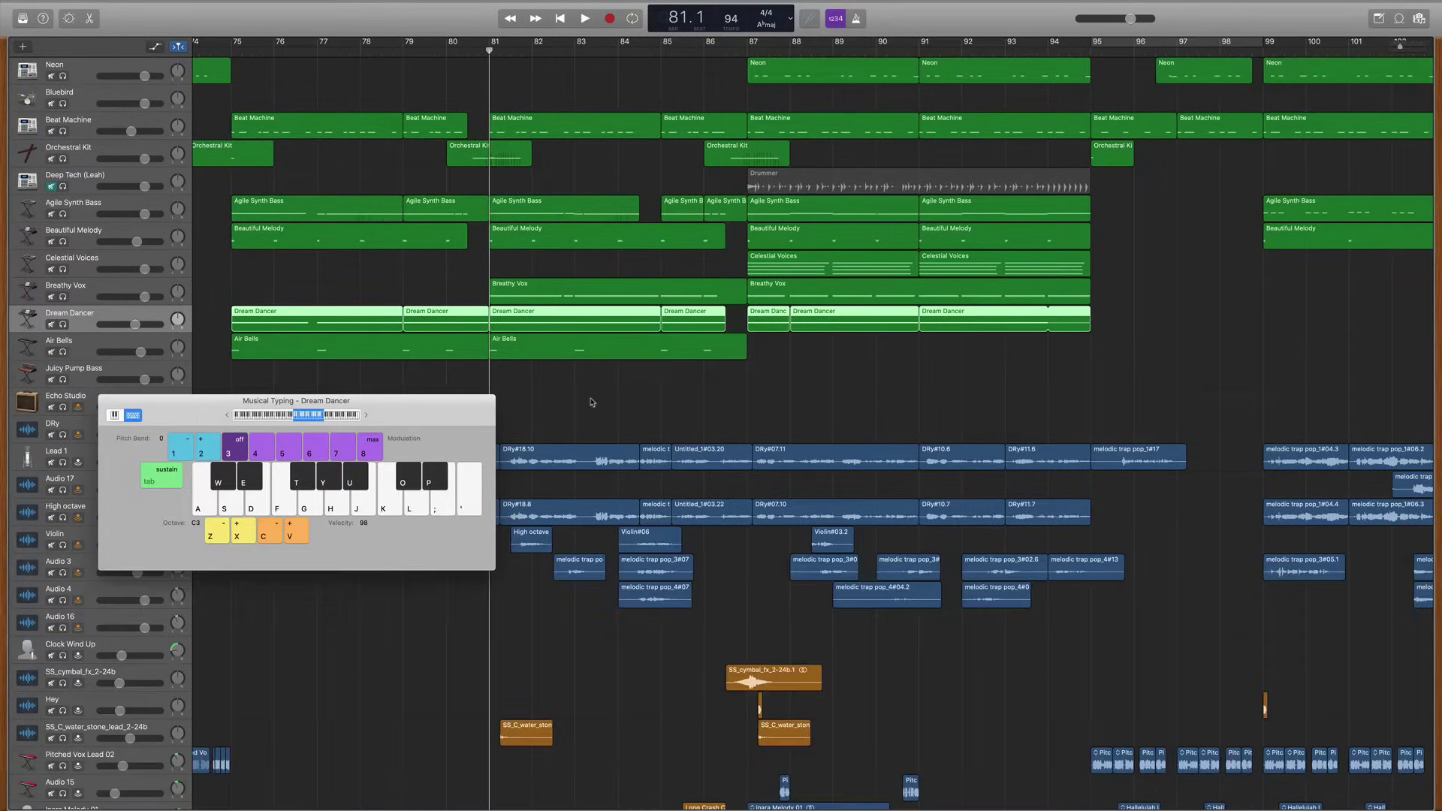
drag(463, 413, 720, 293)
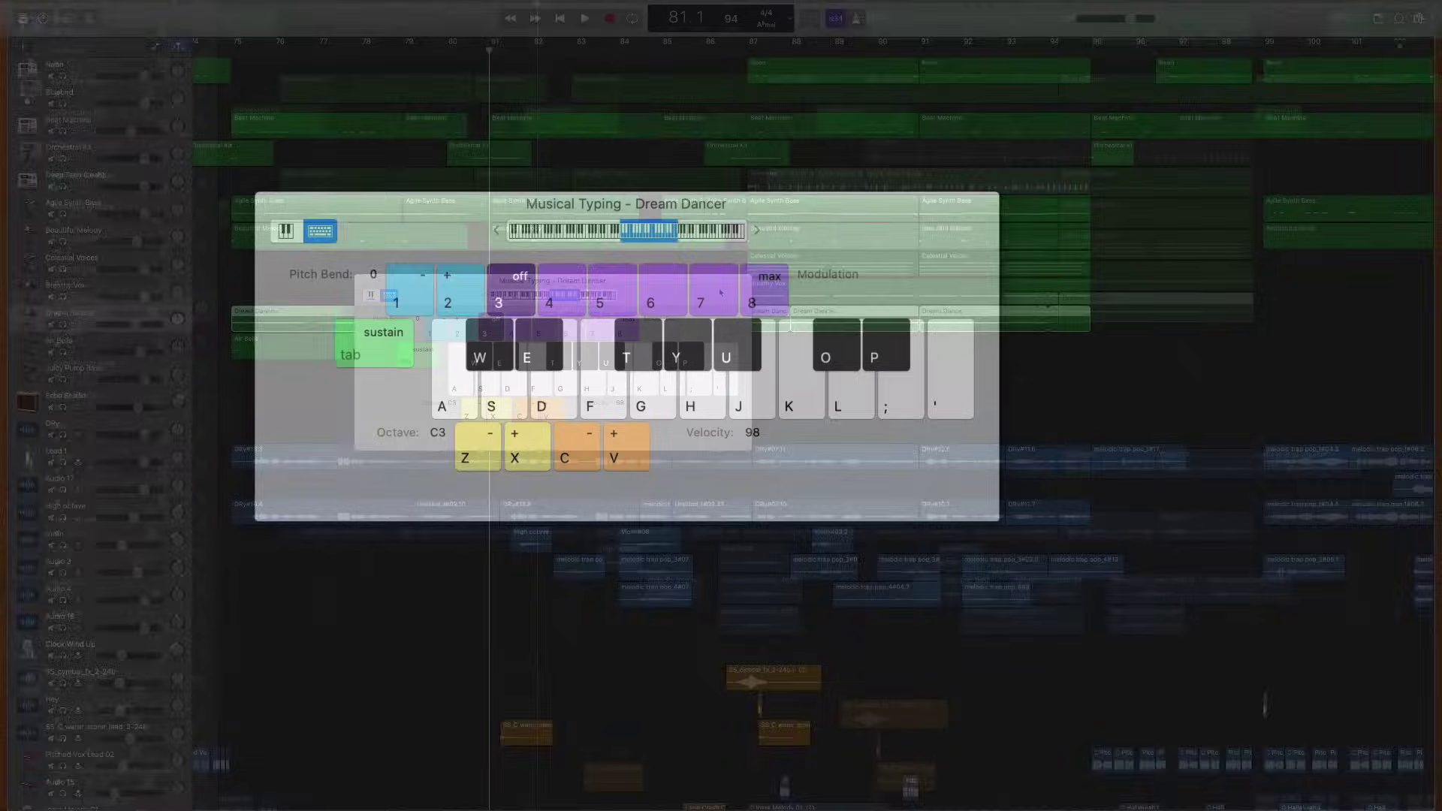
key(f)
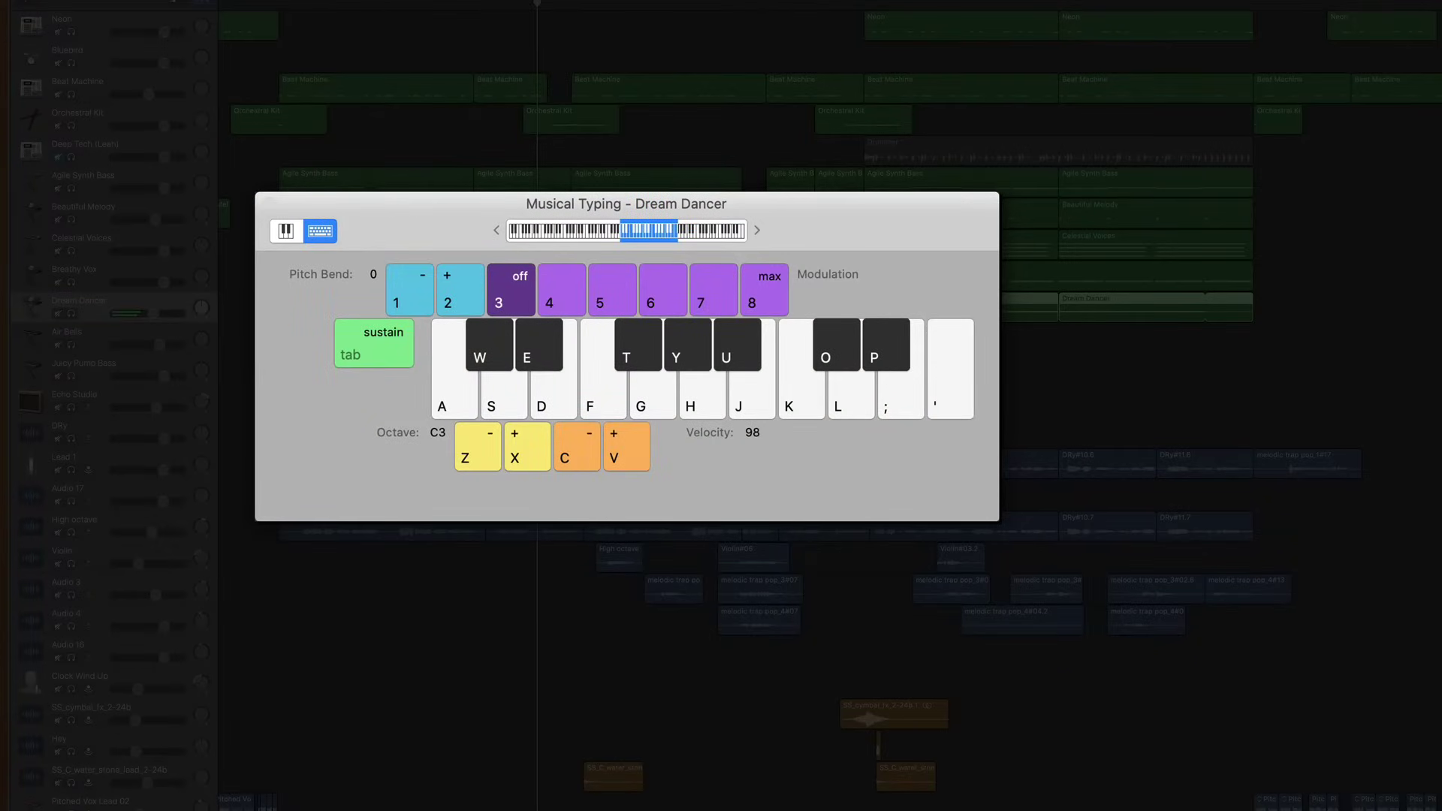
key(h)
key(j)
key(g)
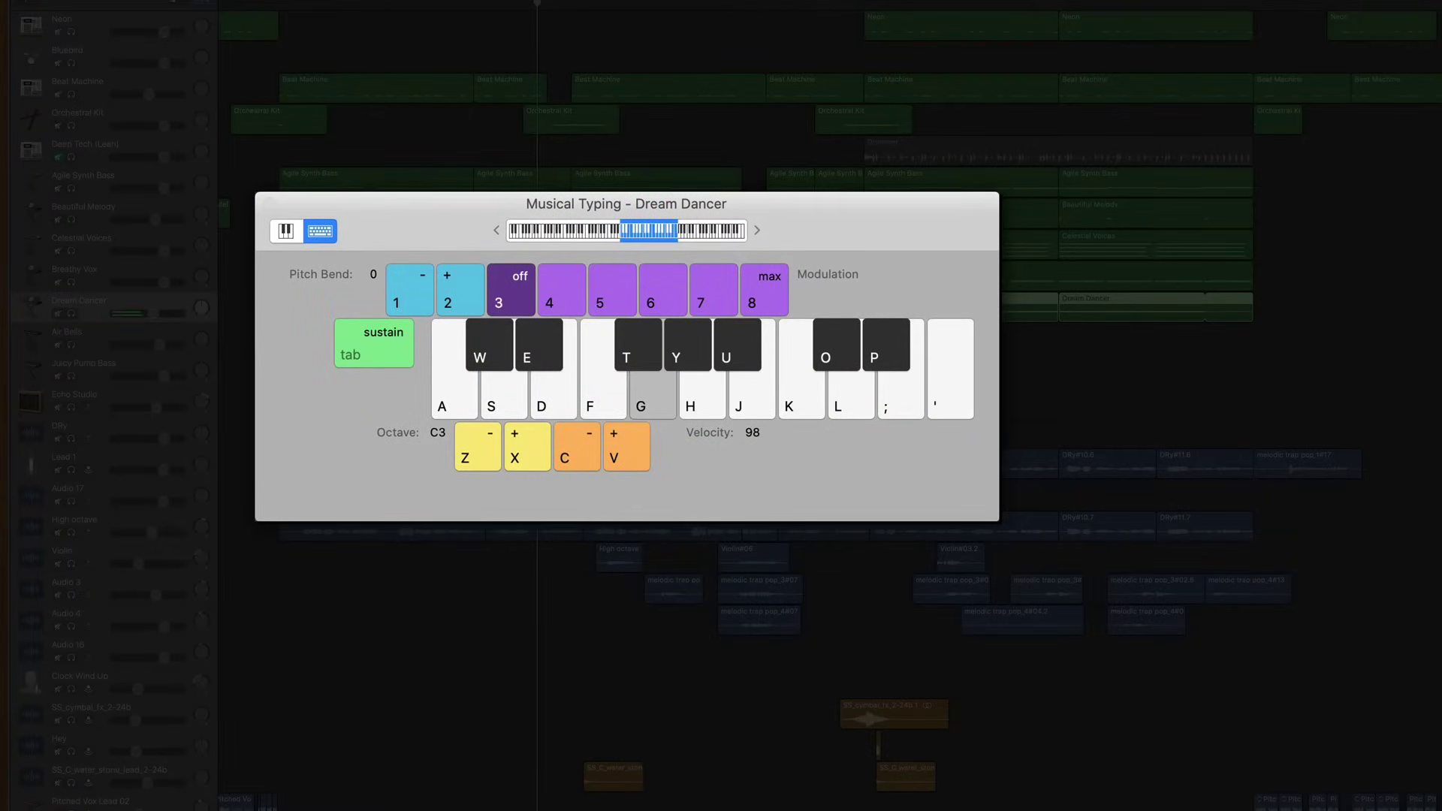
key(g)
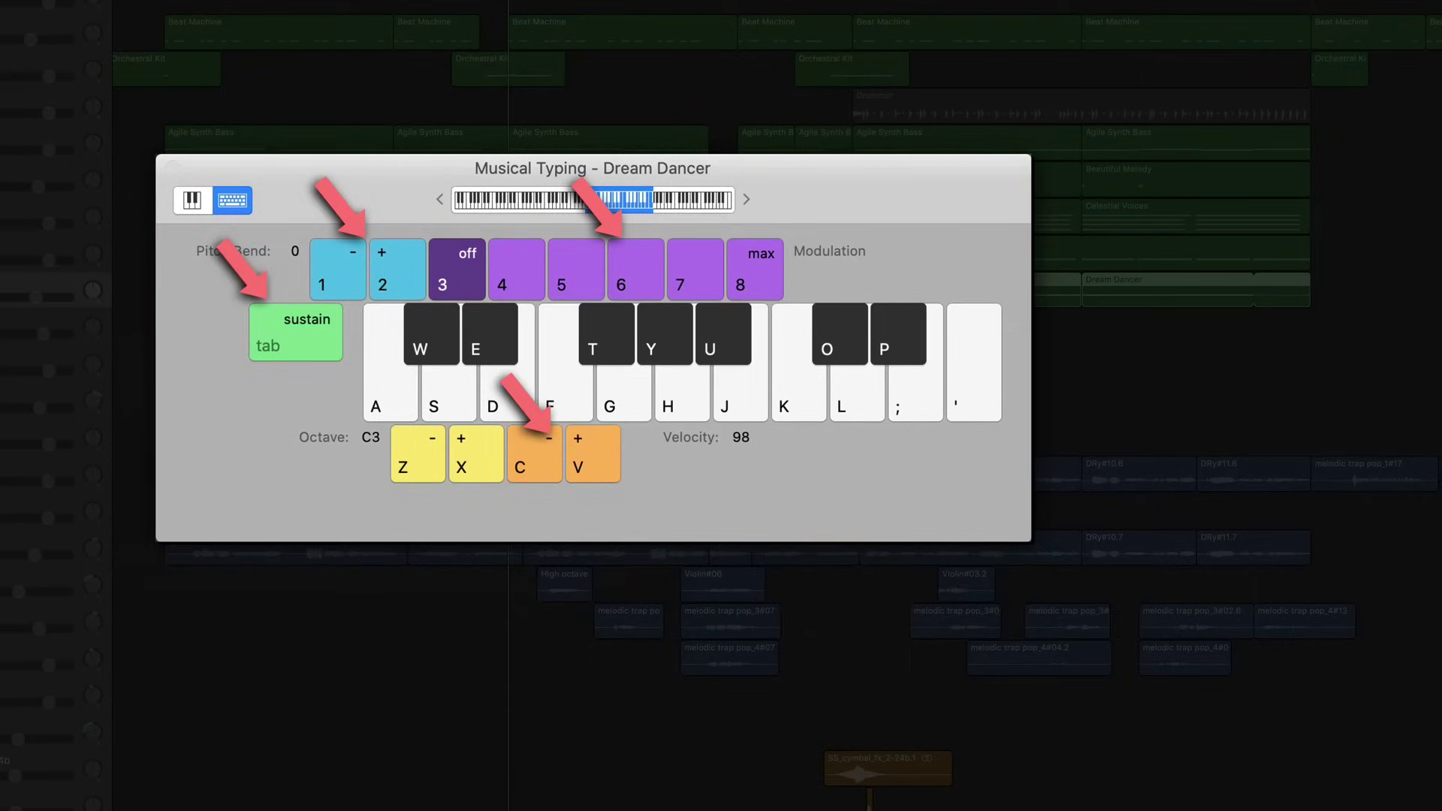
- Hold a note on Agile Synth Bass and bend its pitch up and down
key(h)
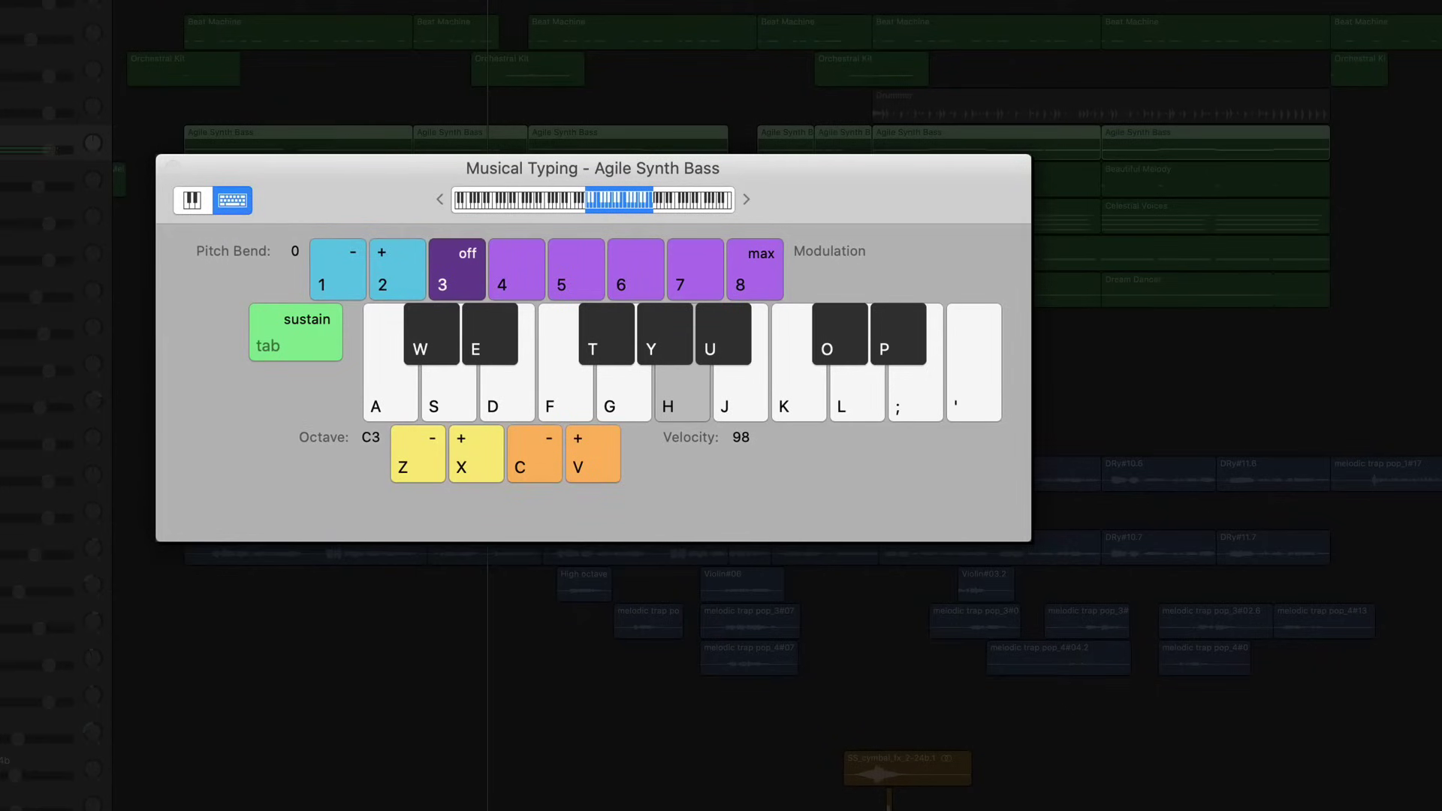
key(2)
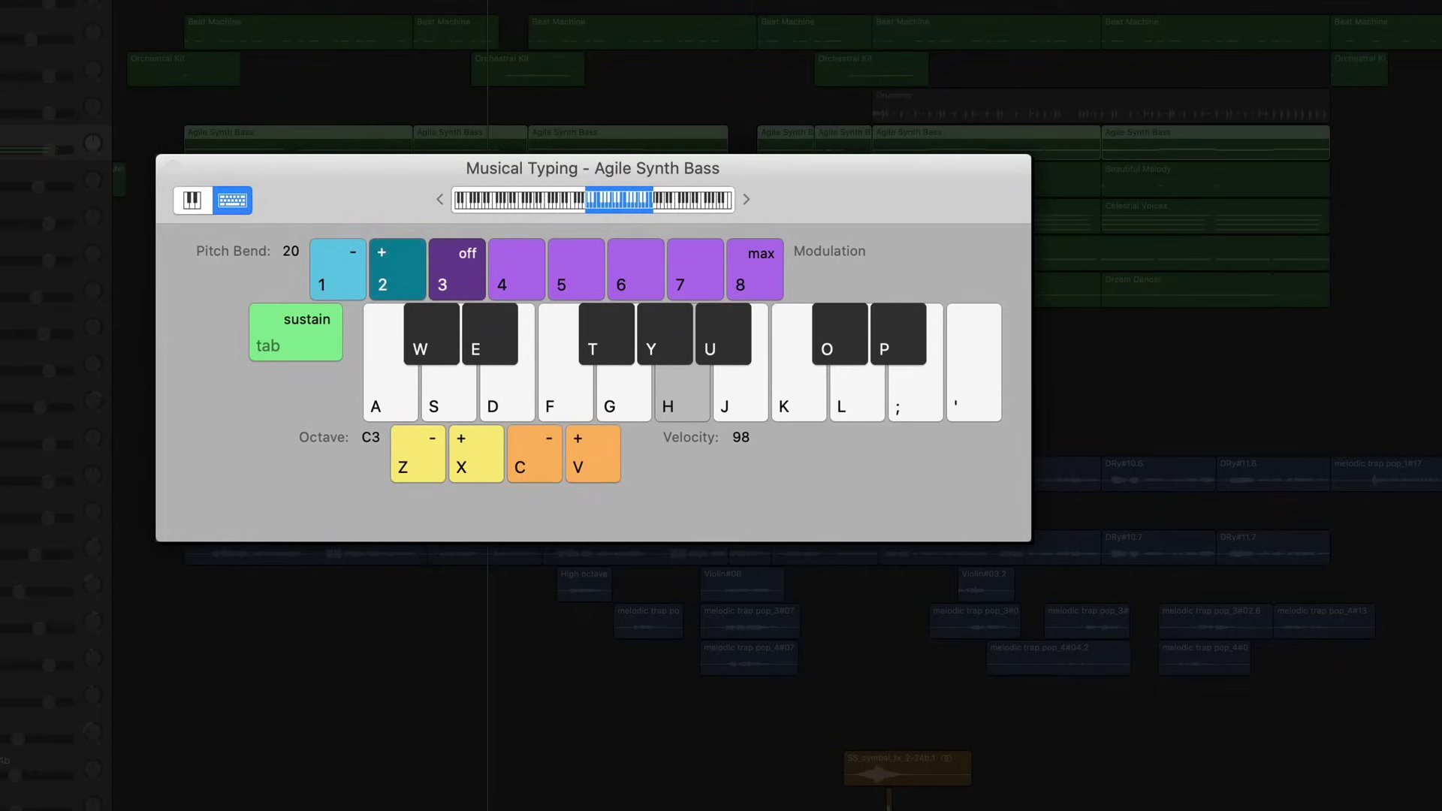
key(1)
- Switch to the Steinway Grand Piano track and play sustained notes with the sustain pedal
key(alt+super+s)
key(Tab)
key(f)
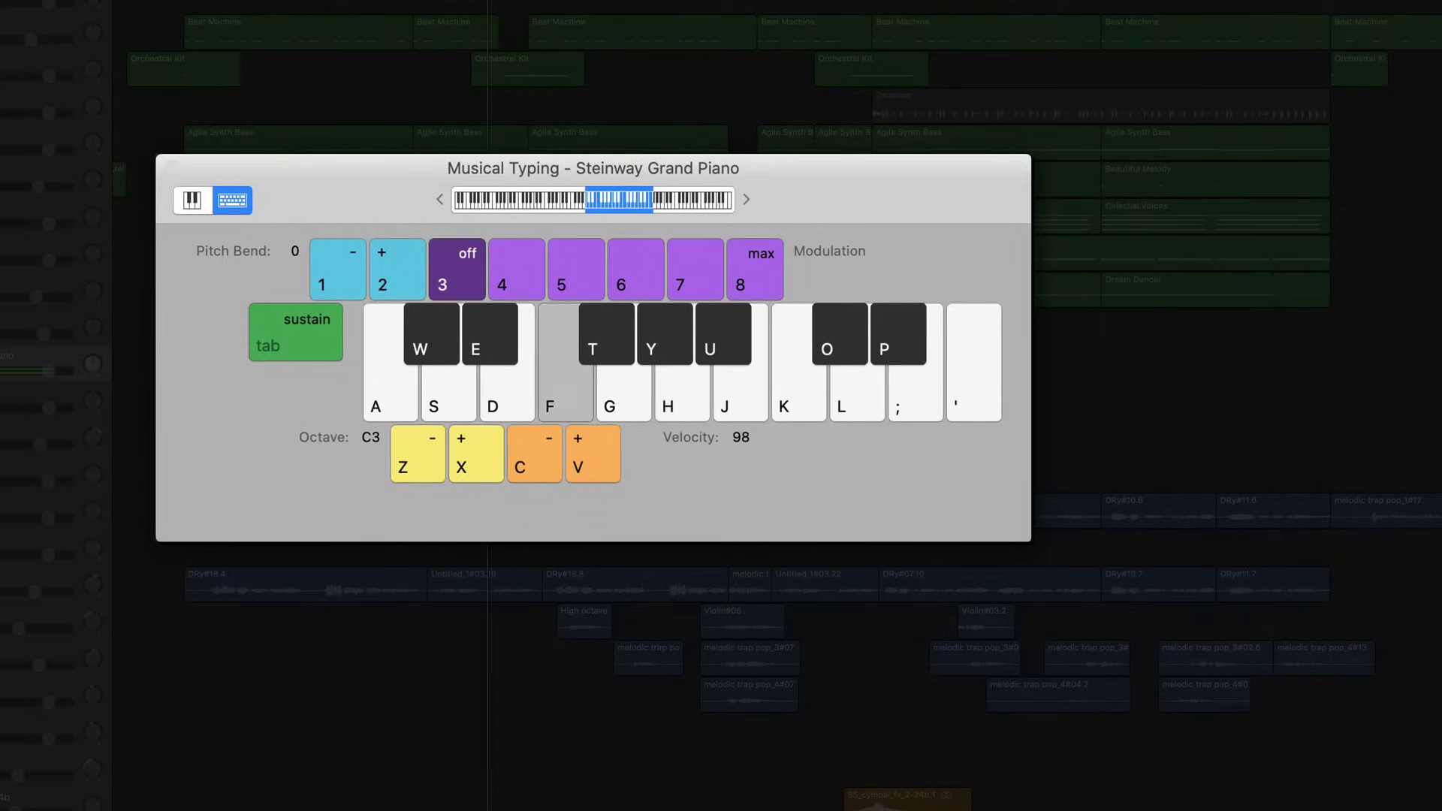
key(k)
key(semicolon)
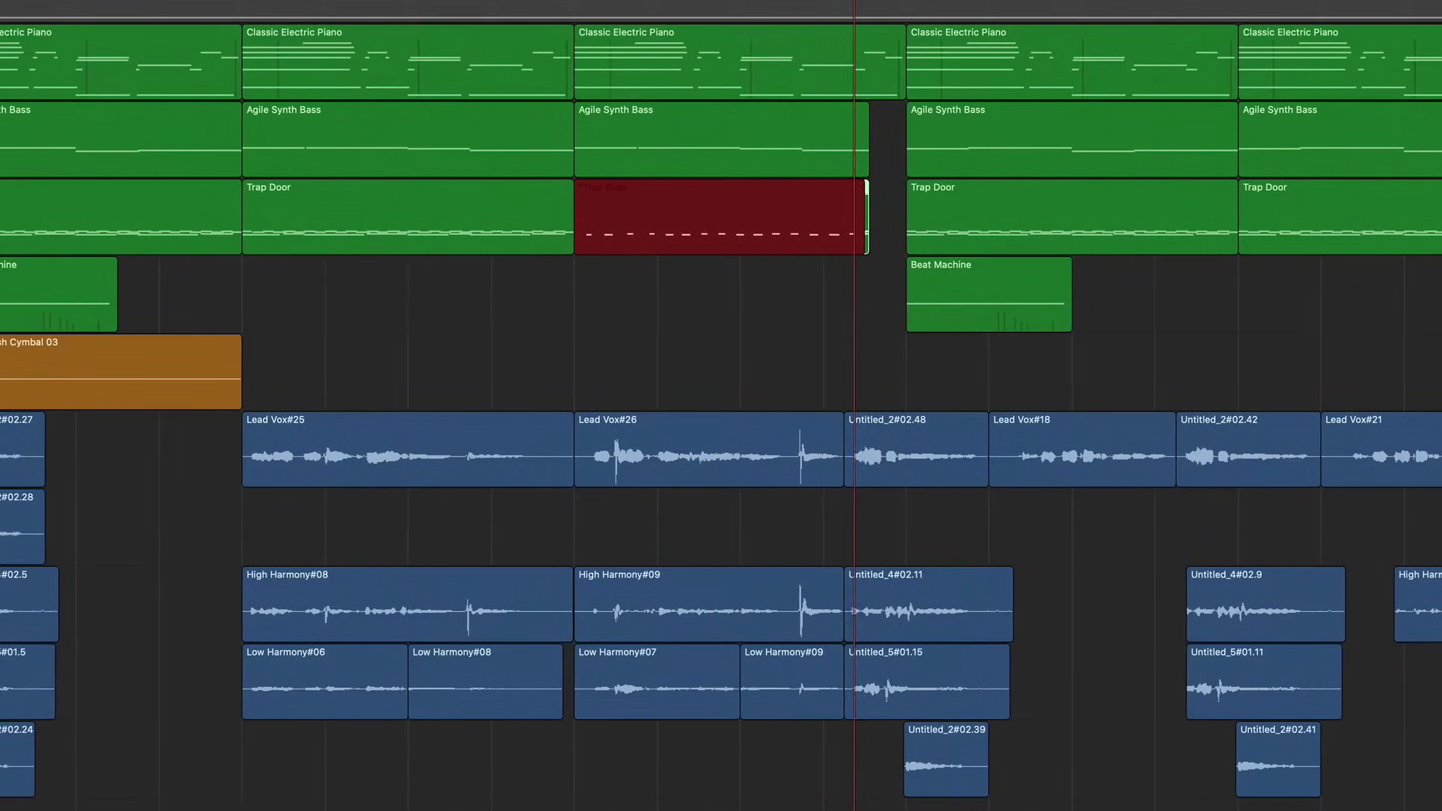
- Stop the MIDI overdub recording on the Trap Door region at bar 49
key(space)
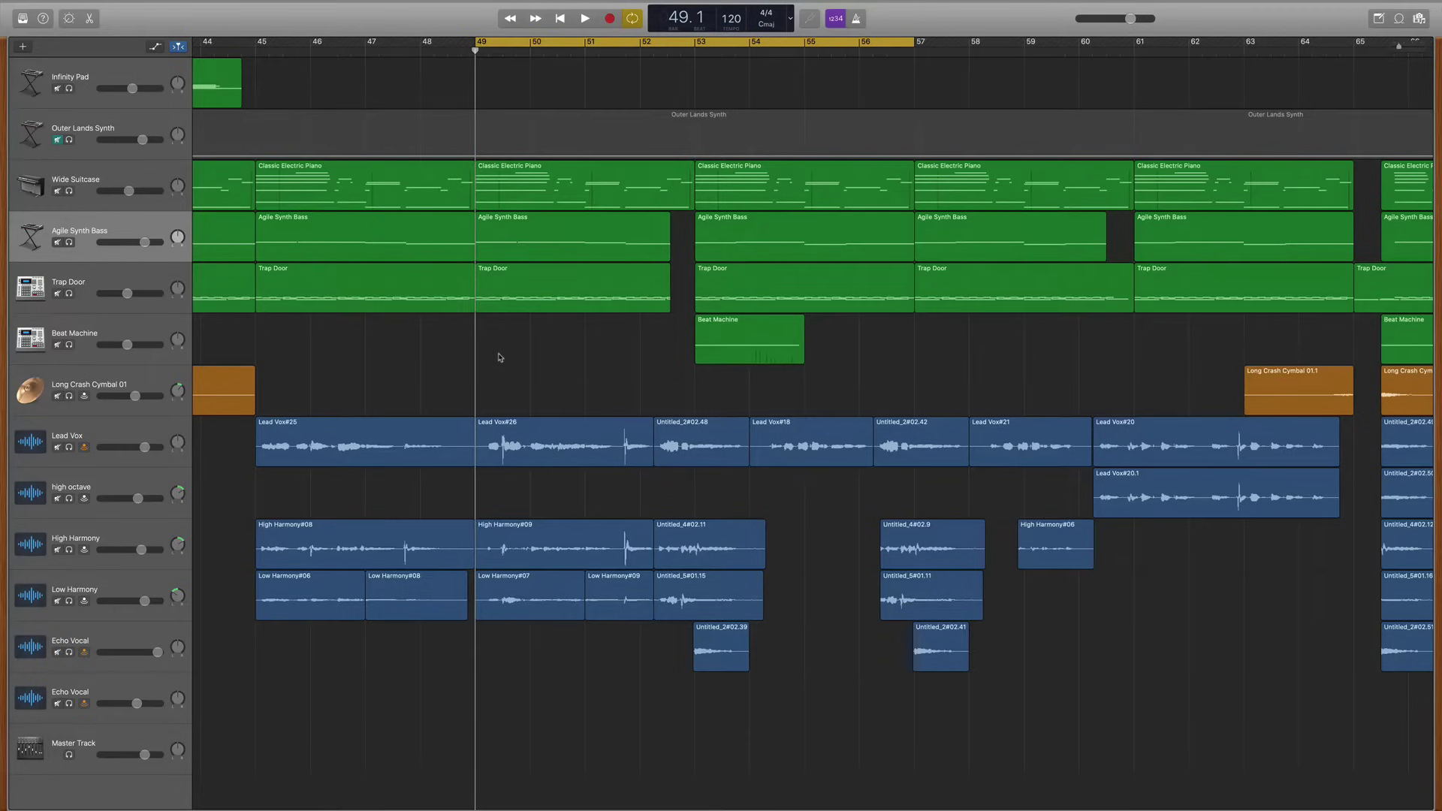
- Set the Agile Synth Bass Transform Pad to BUZZY and raise Tremolo near maximum
key(b)
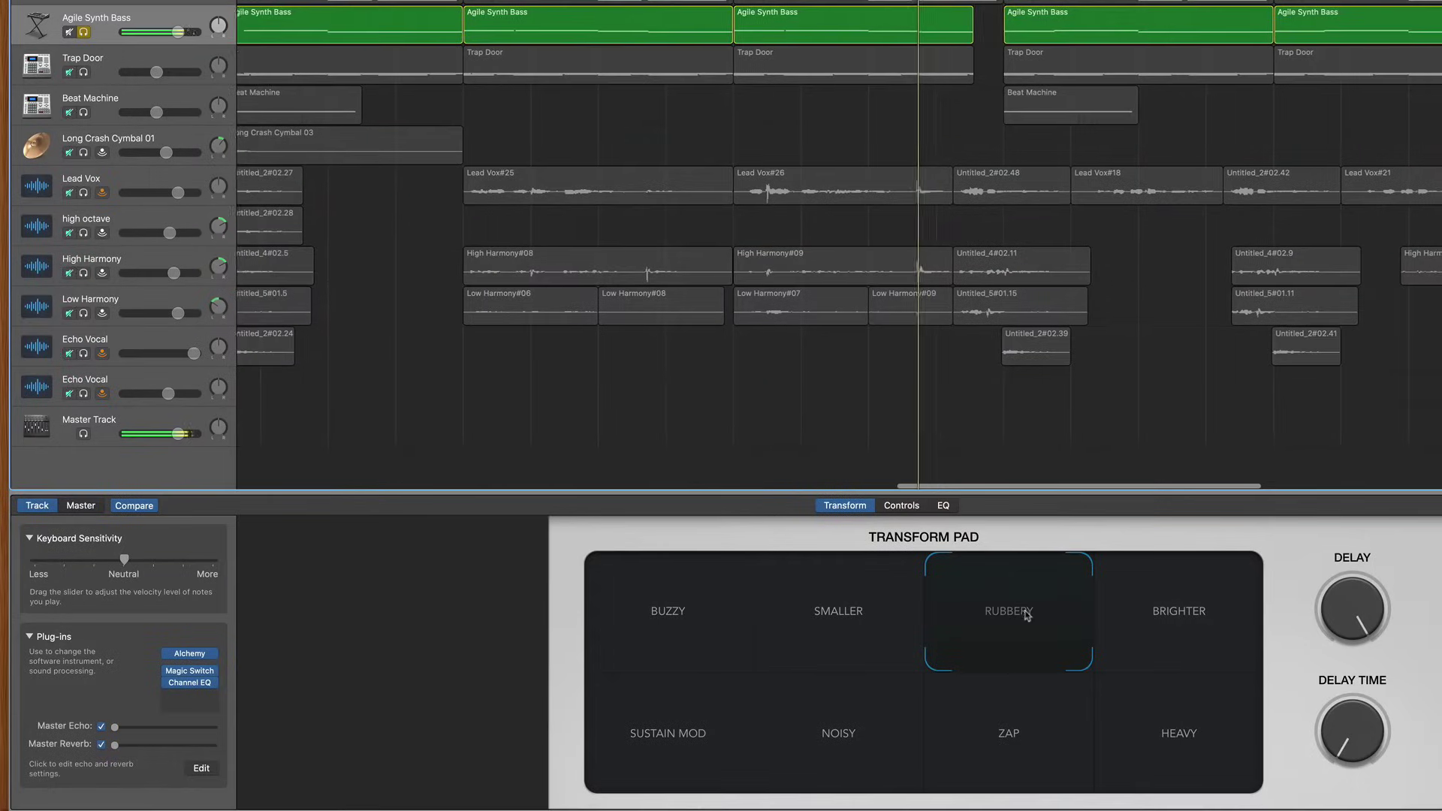
click(1177, 613)
click(1020, 715)
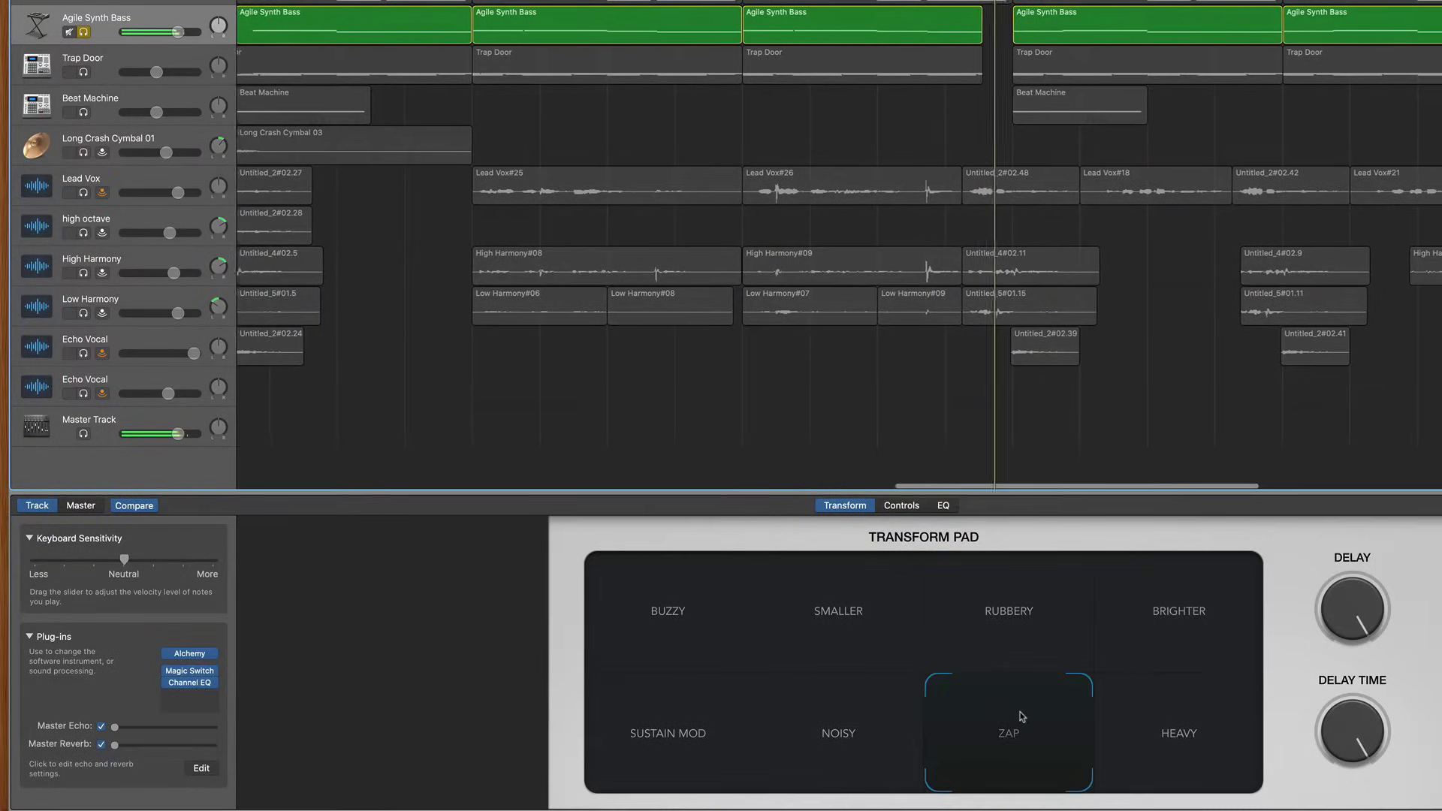
click(675, 612)
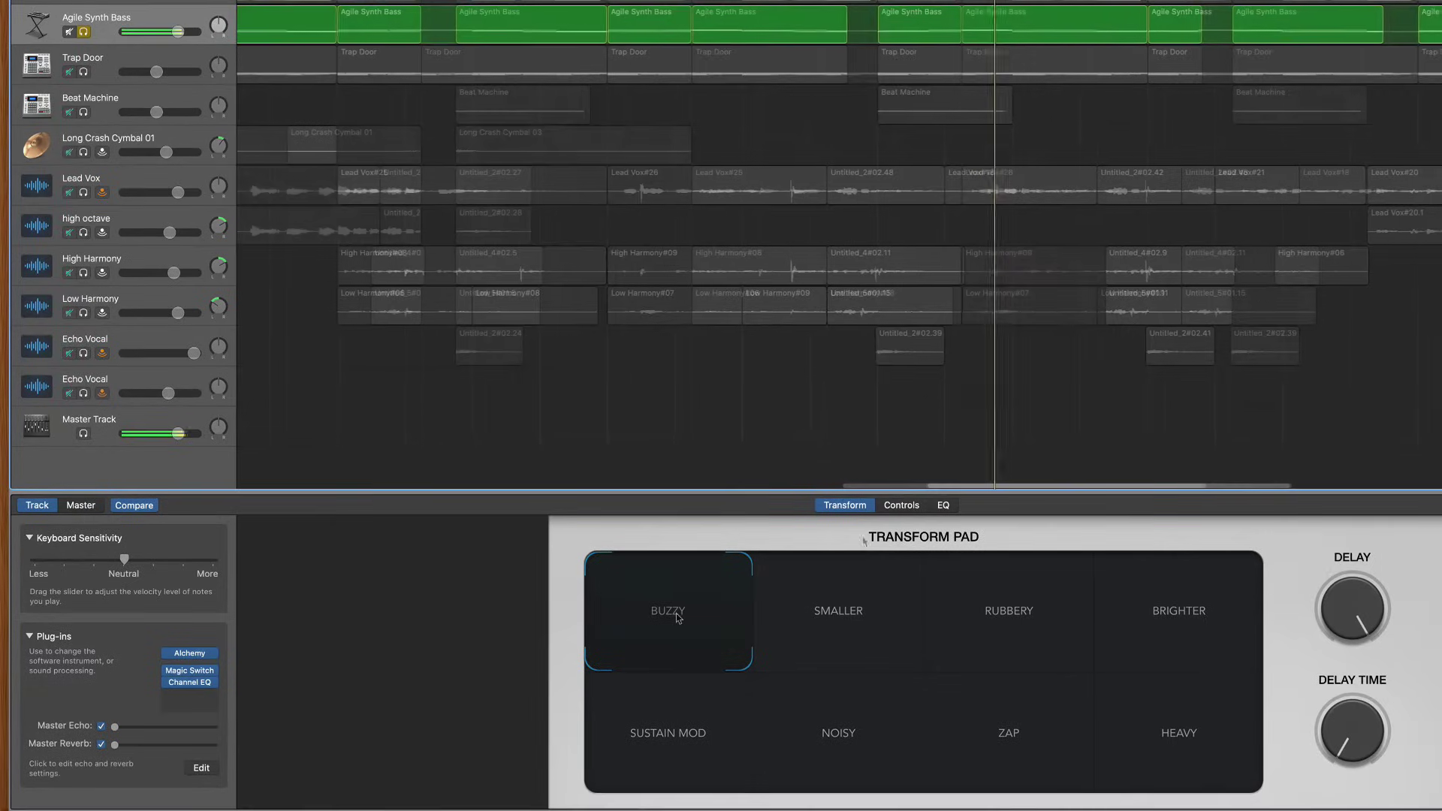
click(900, 507)
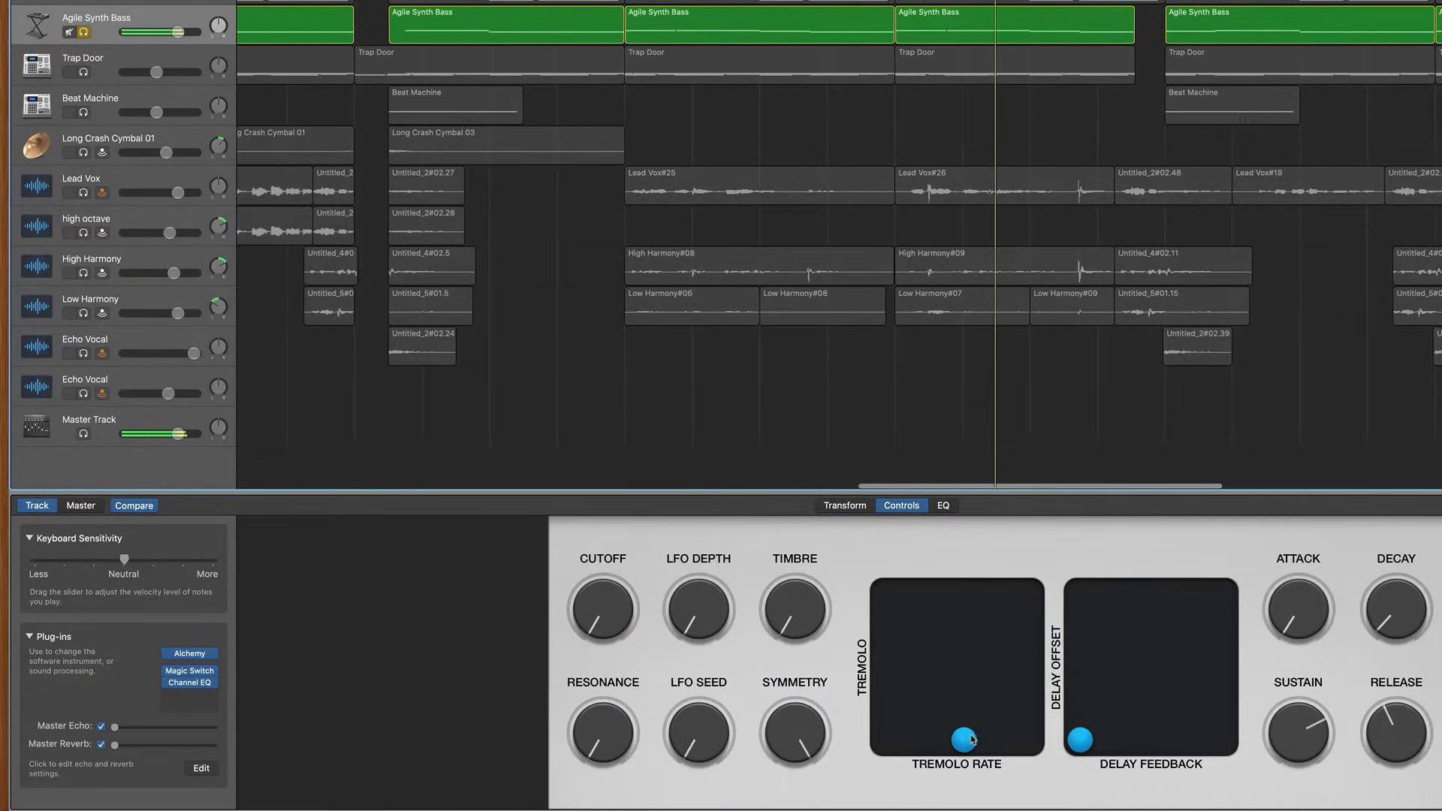
drag(965, 743, 974, 608)
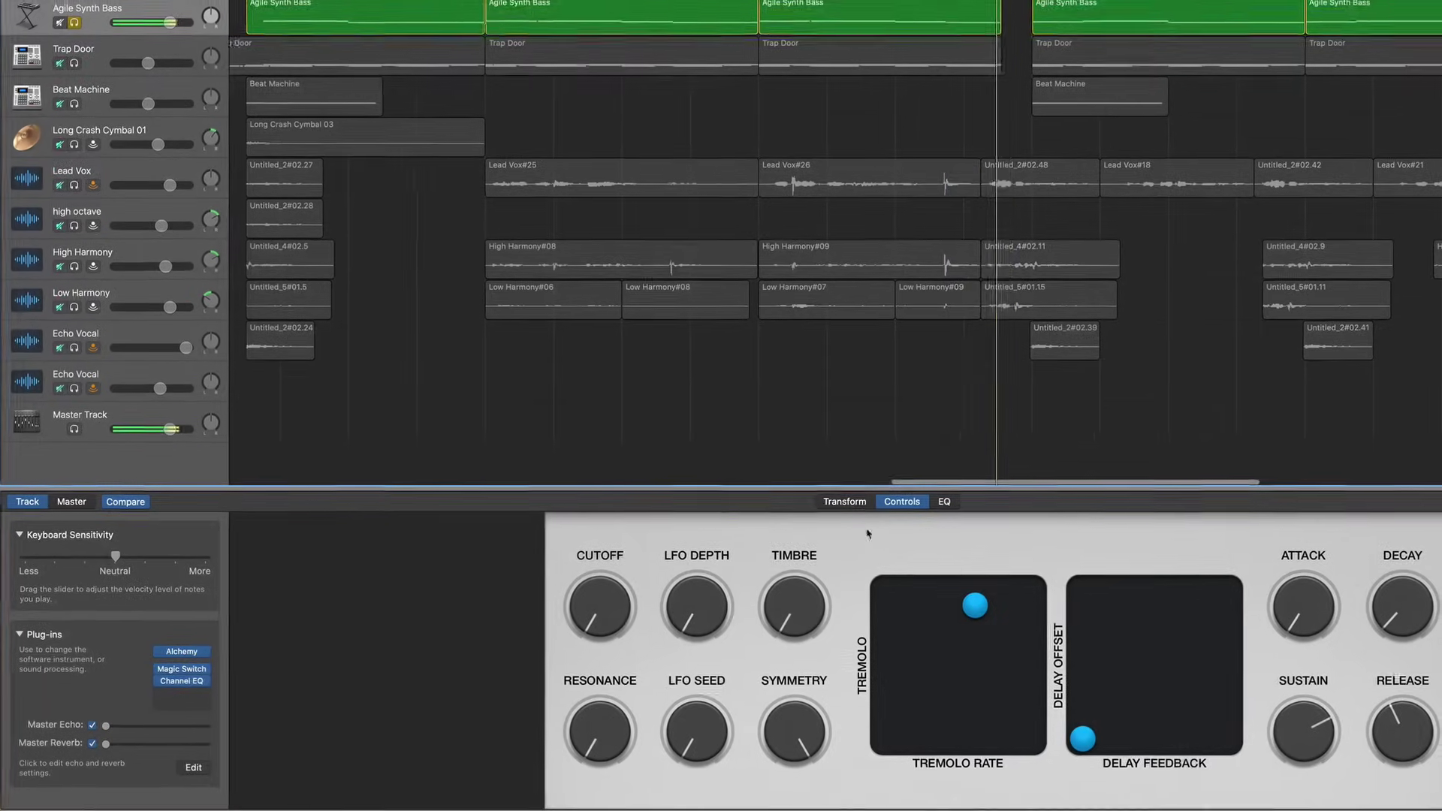
click(857, 504)
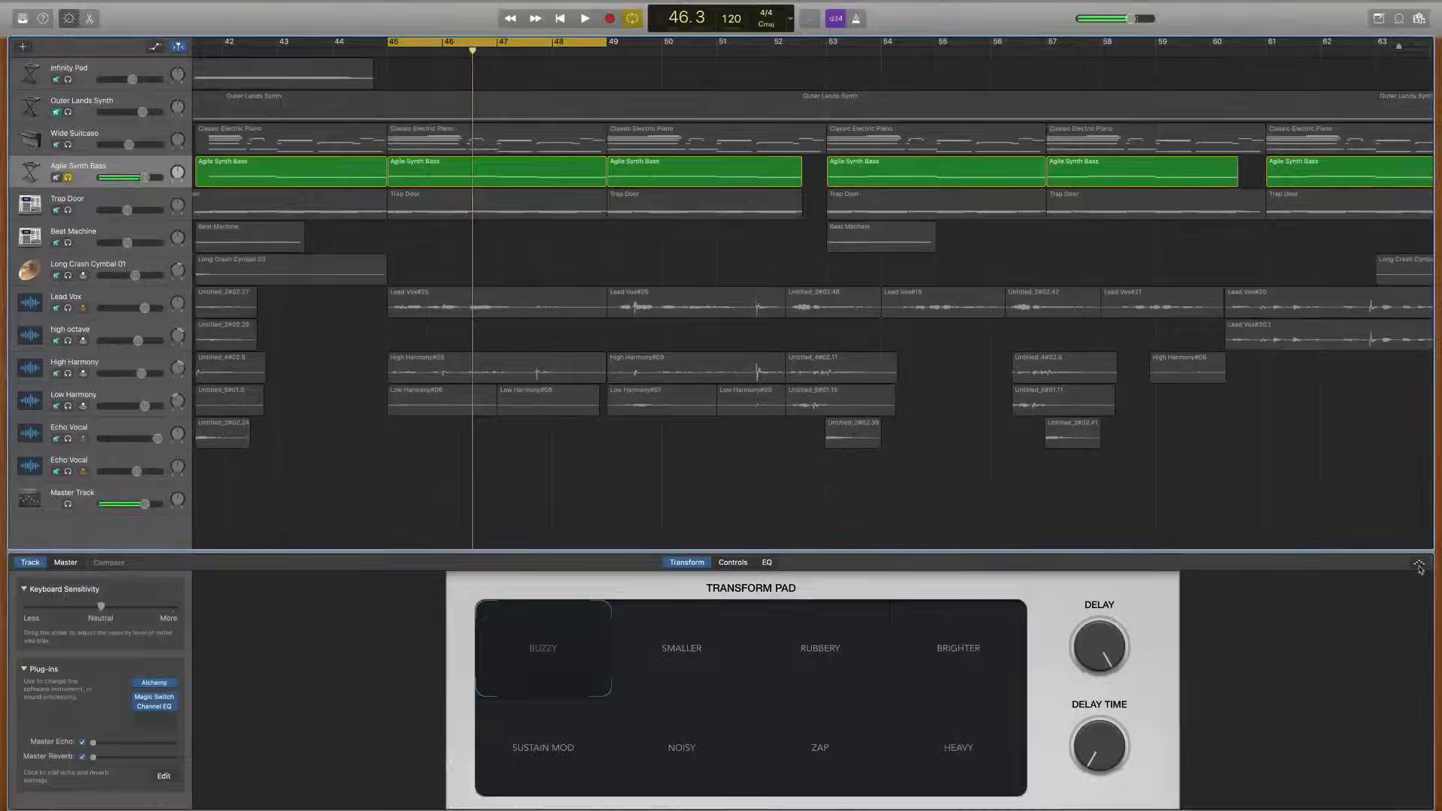
- Turn on the arpeggiator and unsolo Agile Synth Bass so all tracks play
click(1413, 506)
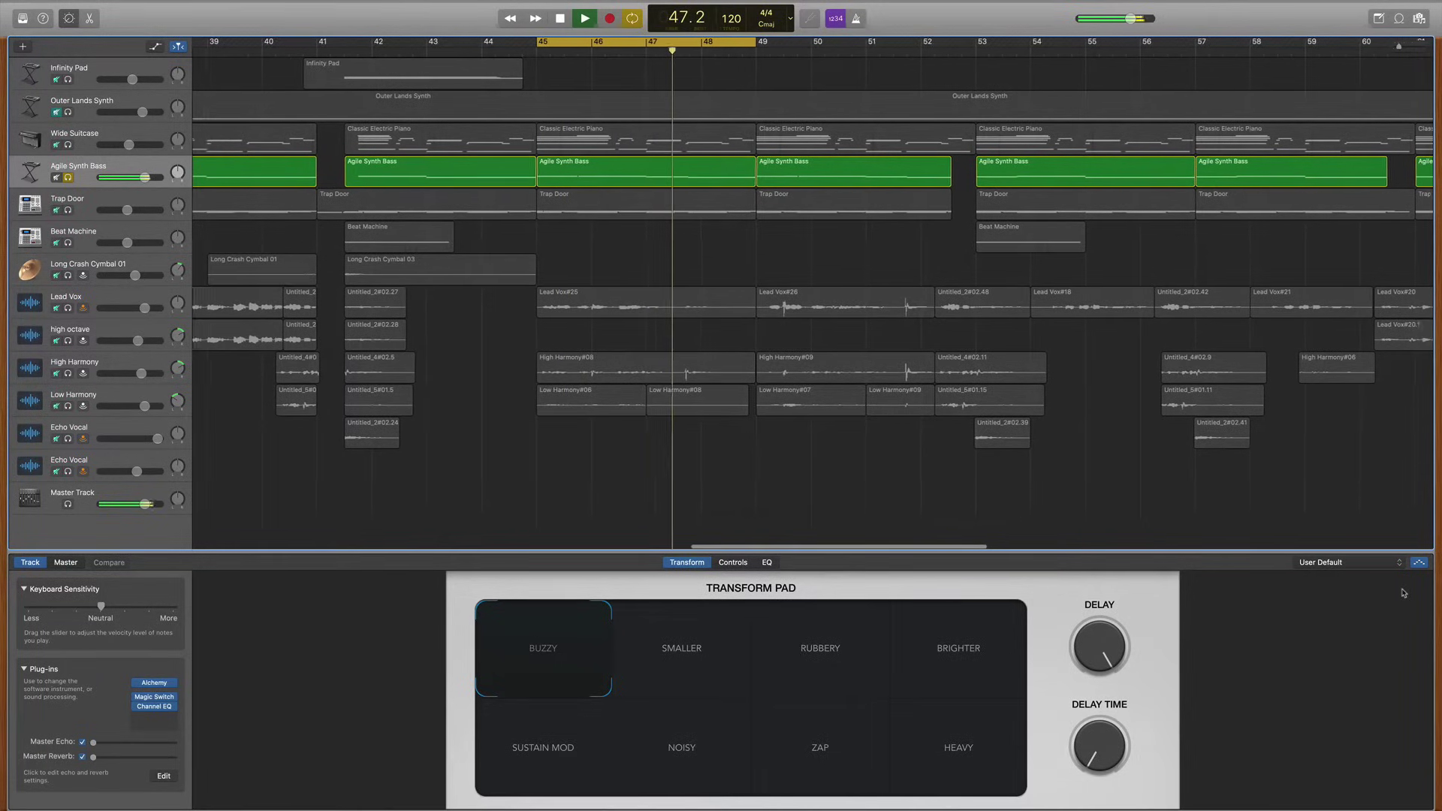
key(s)
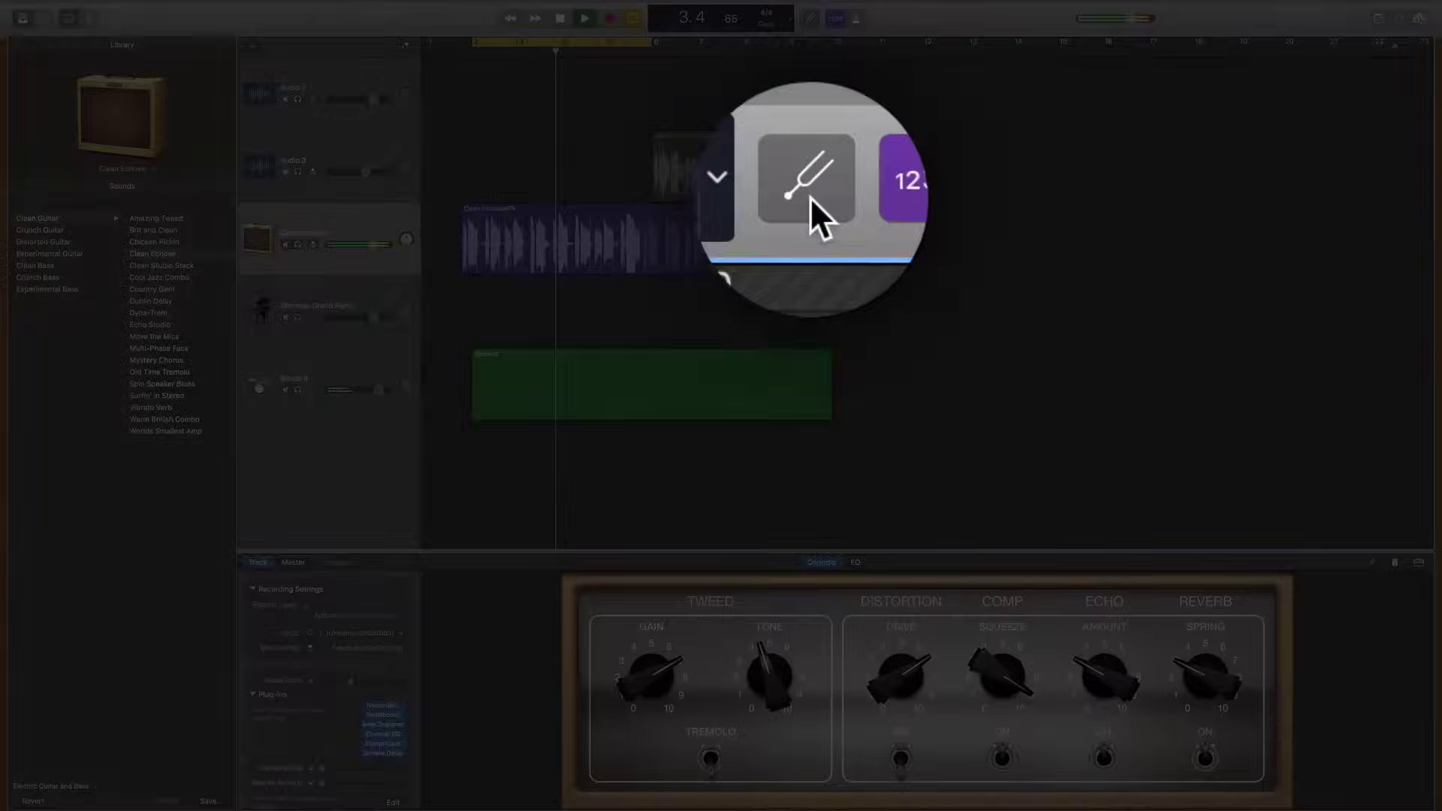
- Show the tuner and open the Amp Designer plug-in for Clean Echoes
click(809, 18)
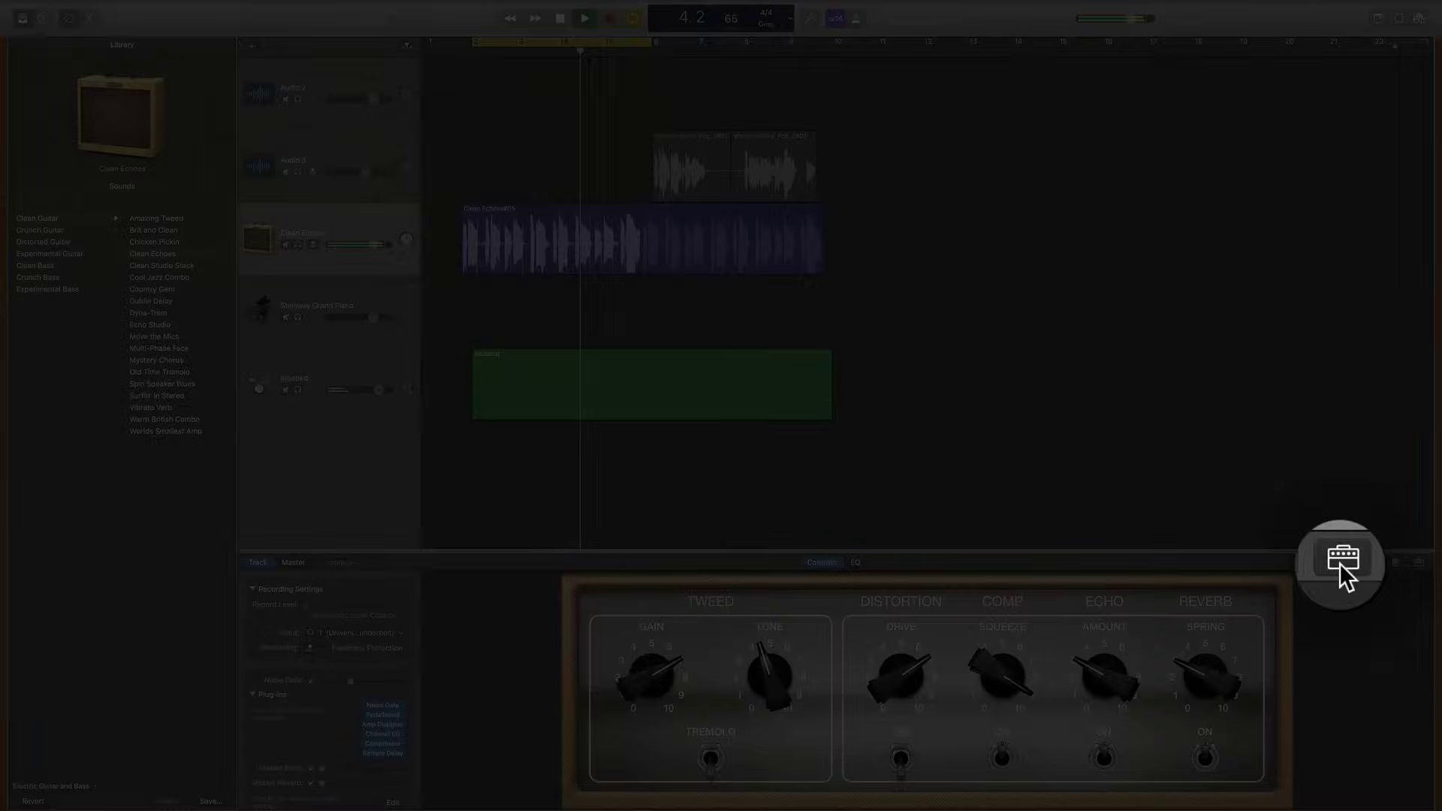
click(1419, 562)
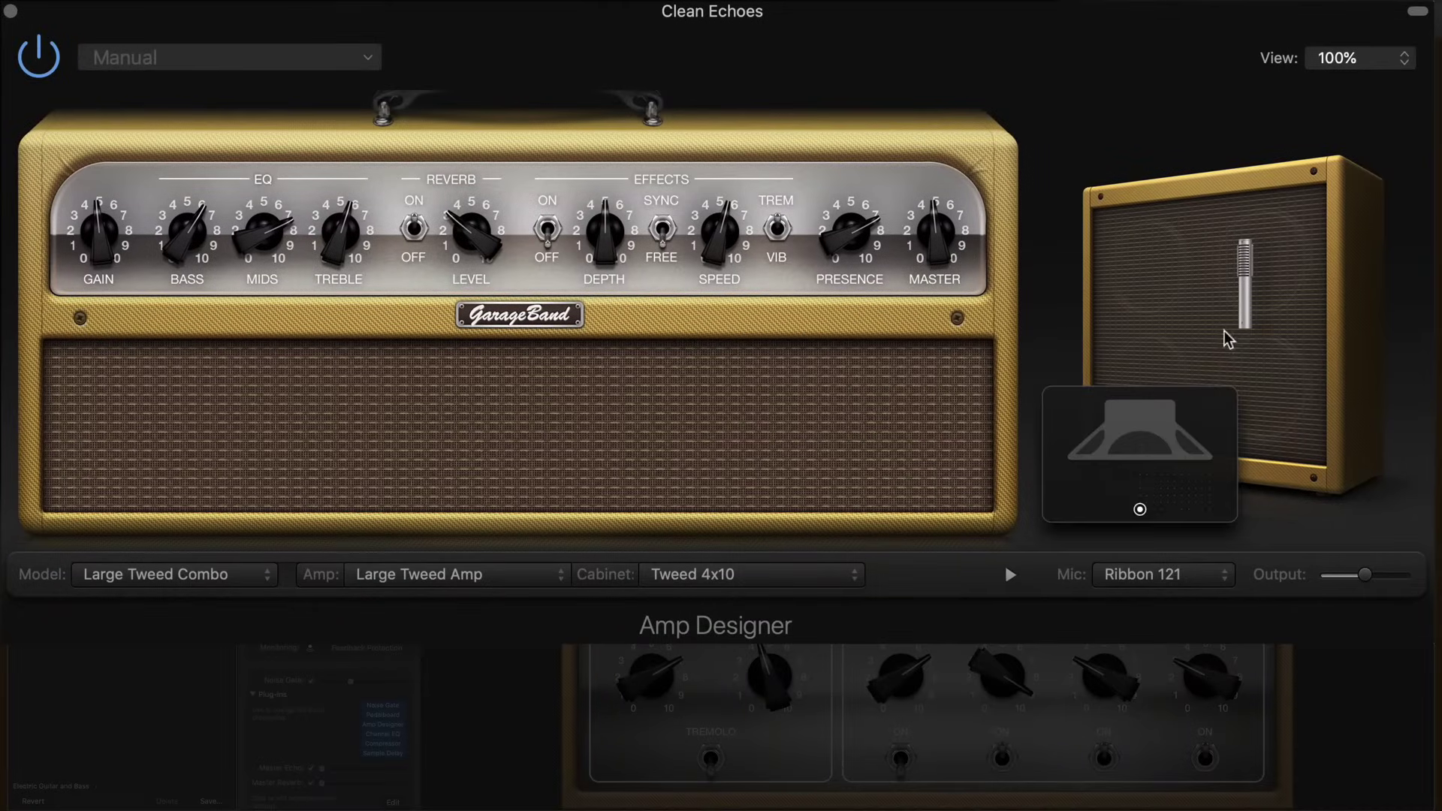
- Set the amp to Silverface Combo model with Blues Blaster Amp head, and reposition the microphone
click(197, 597)
click(200, 637)
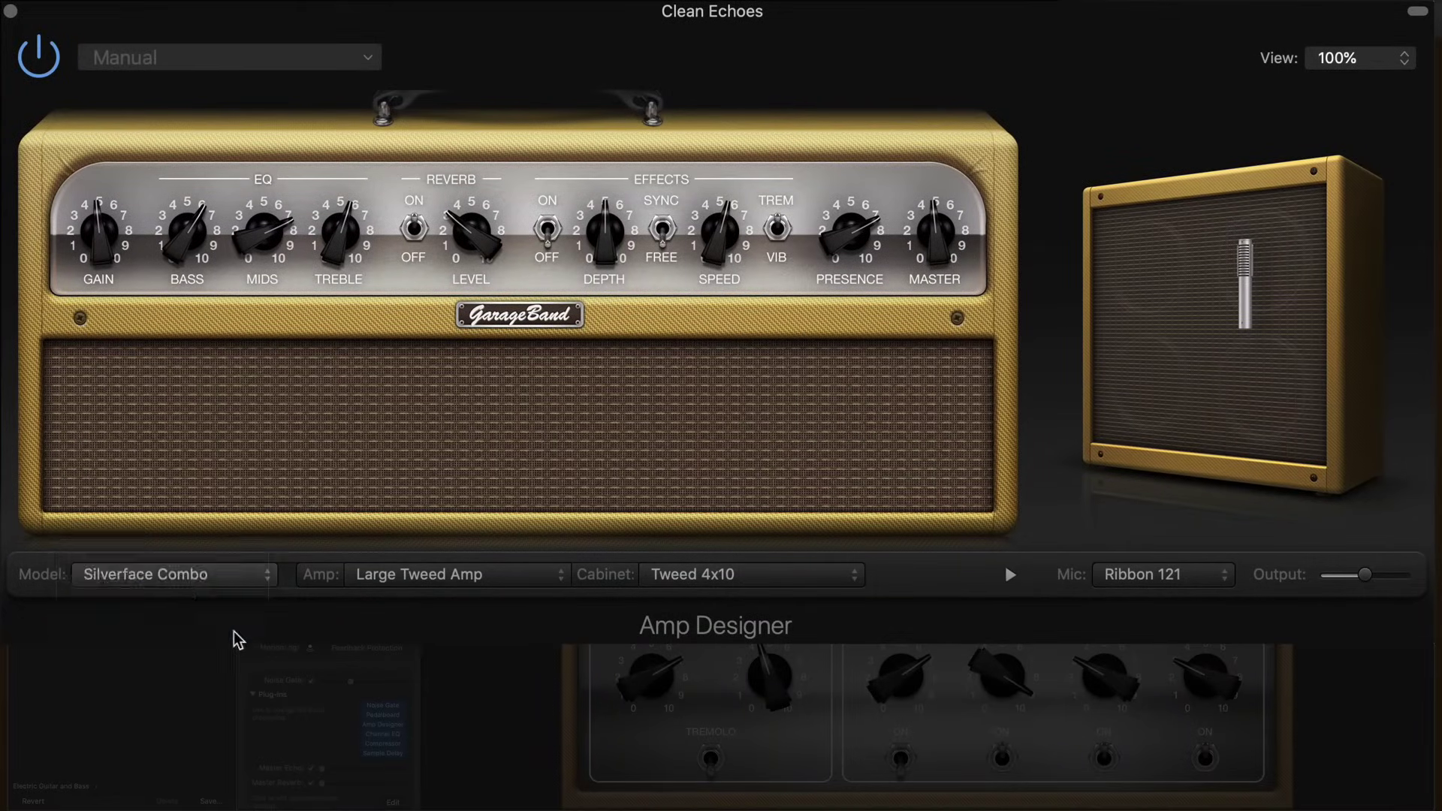
click(381, 589)
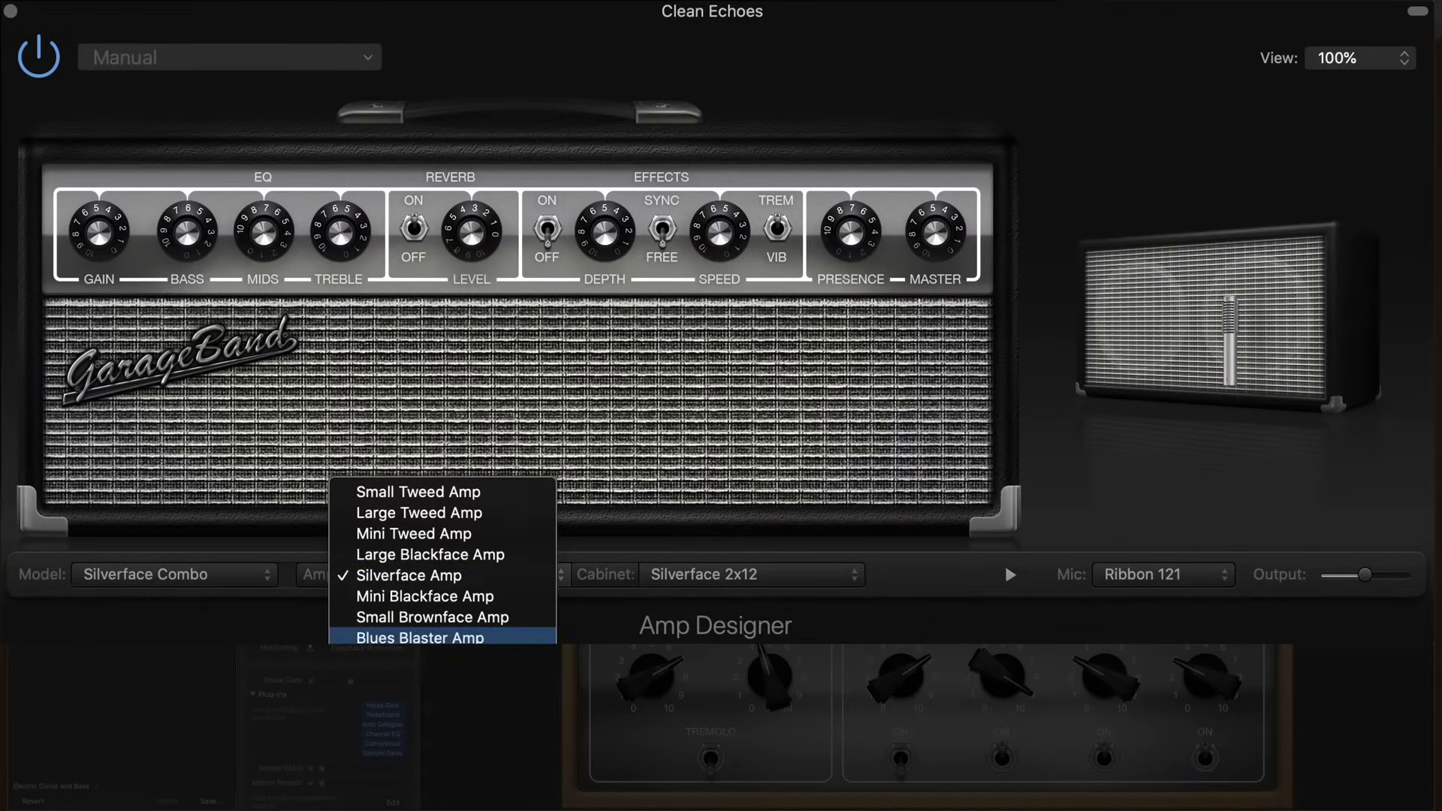
click(420, 638)
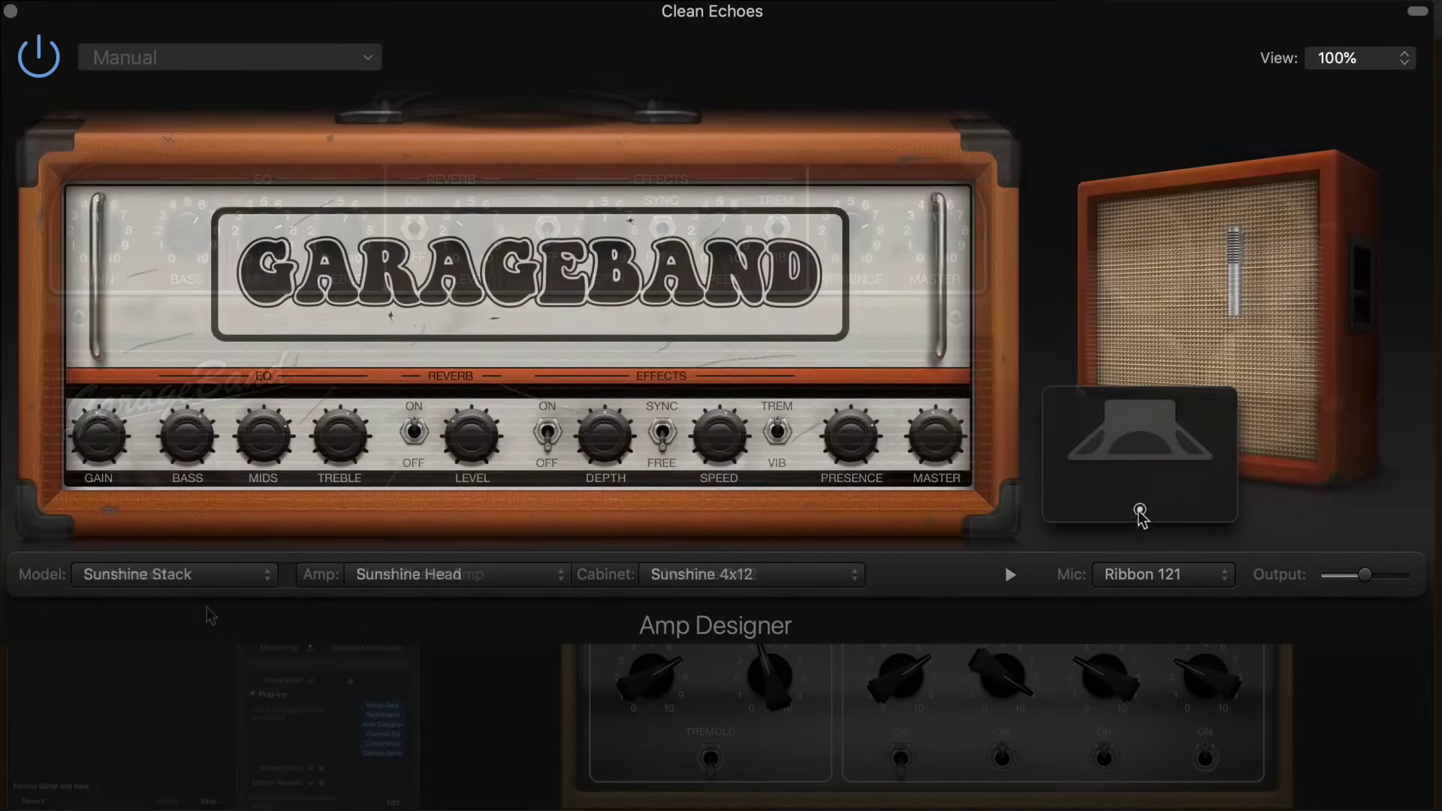
mouse_move(1133, 508)
mouse_down()
mouse_move(1176, 484)
mouse_move(1098, 488)
mouse_up()
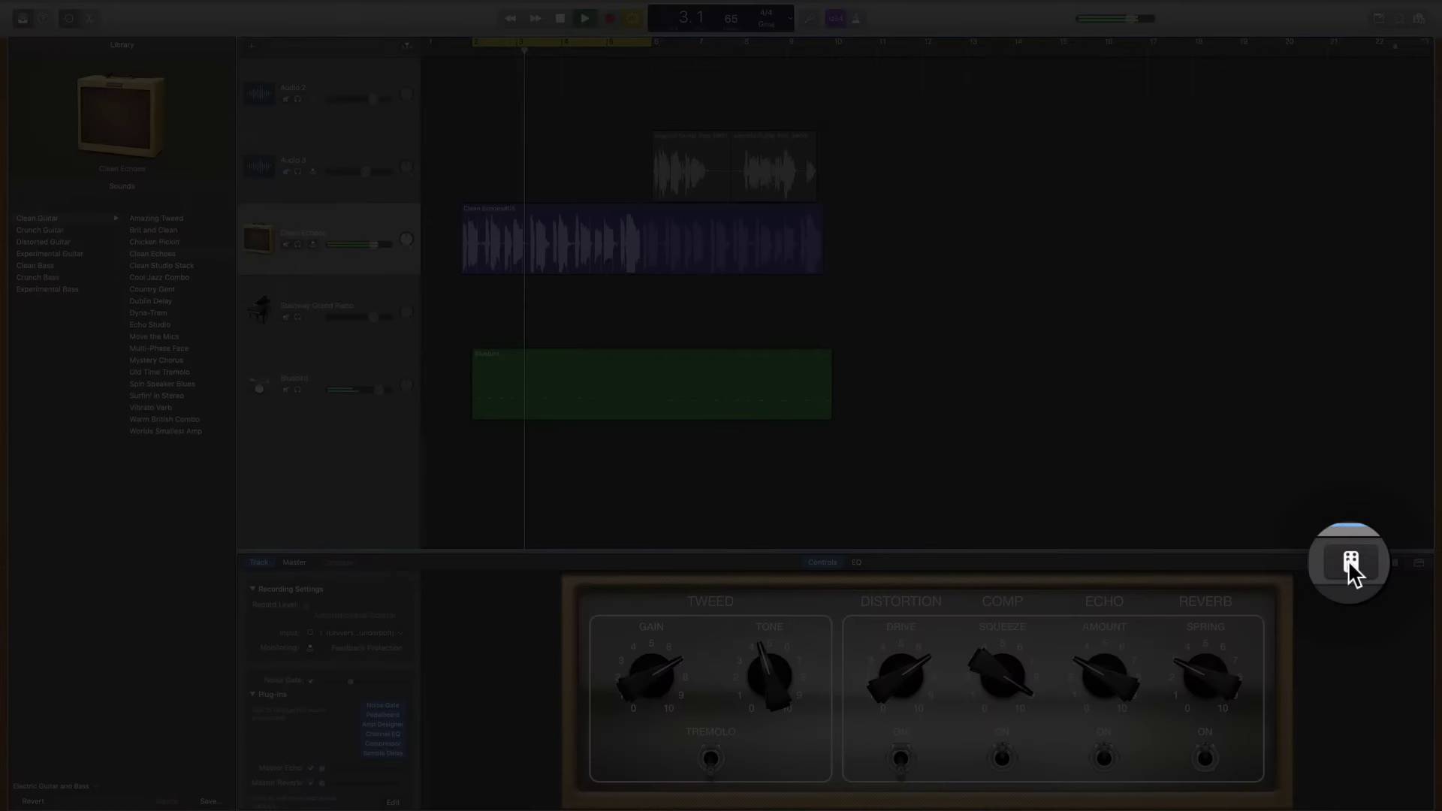
- Open the Pedalboard plug-in and add the Rawk distortion pedal to the board
click(1394, 563)
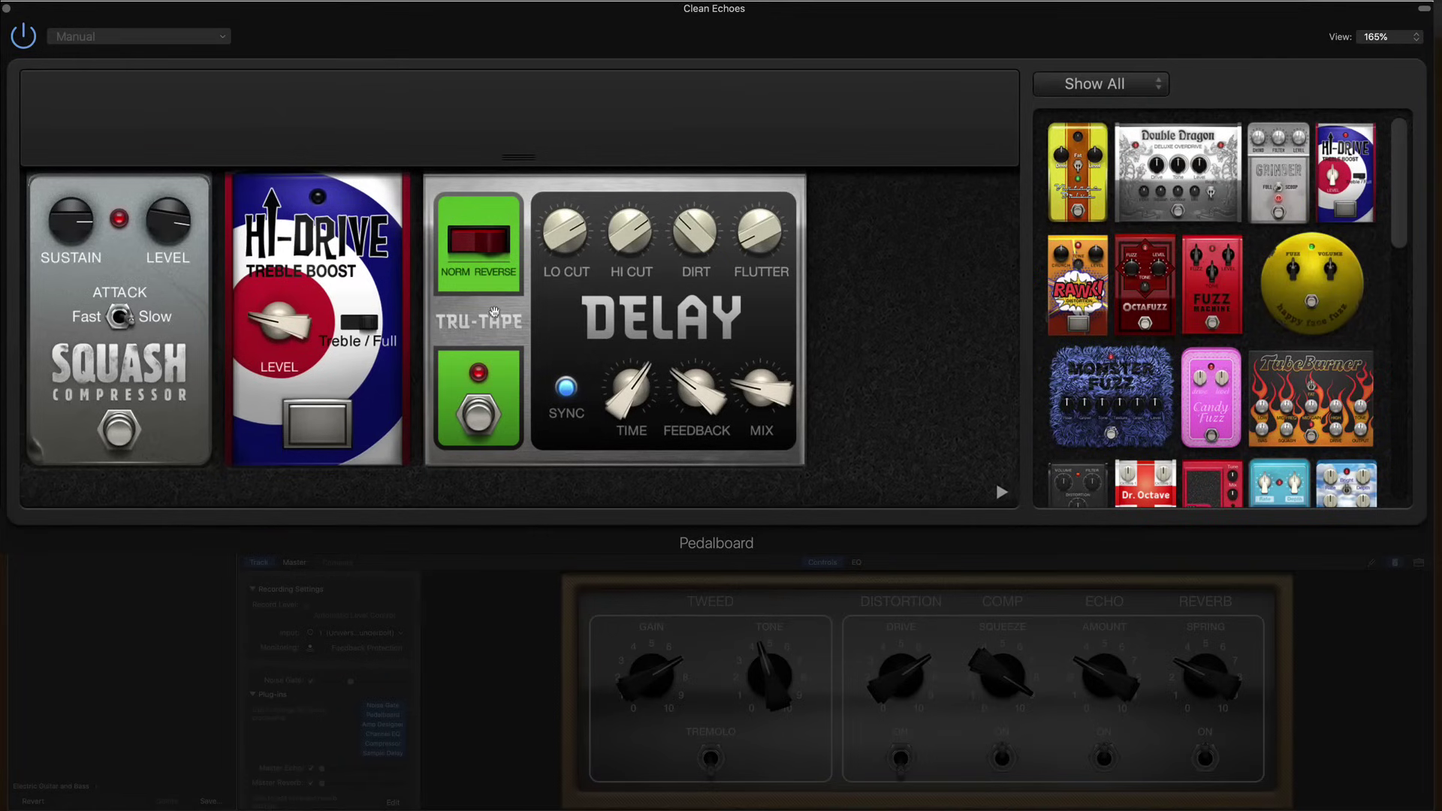
drag(1084, 292, 895, 304)
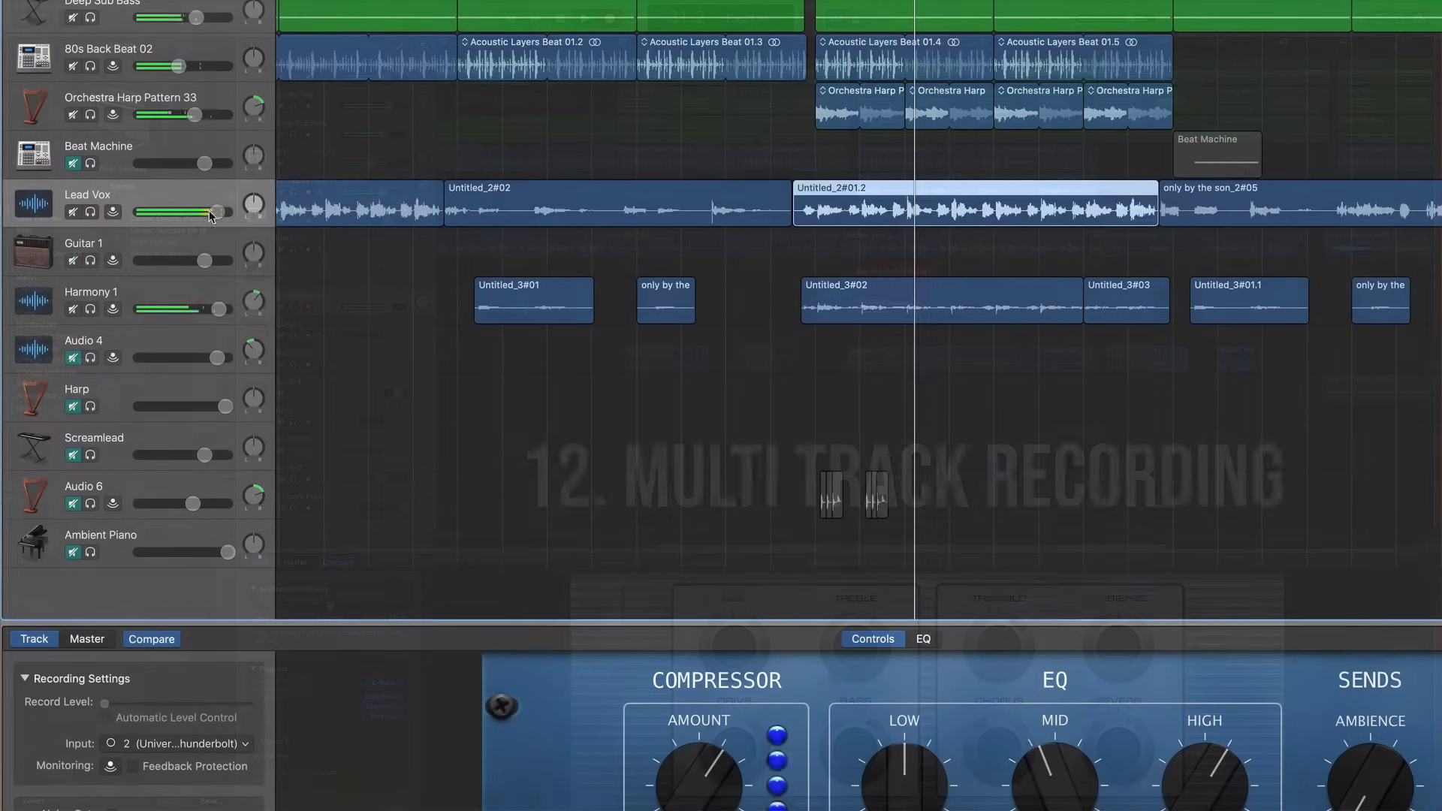
- Add Record Enable buttons to the track headers and arm Guitar 1 for recording
right_click(349, 239)
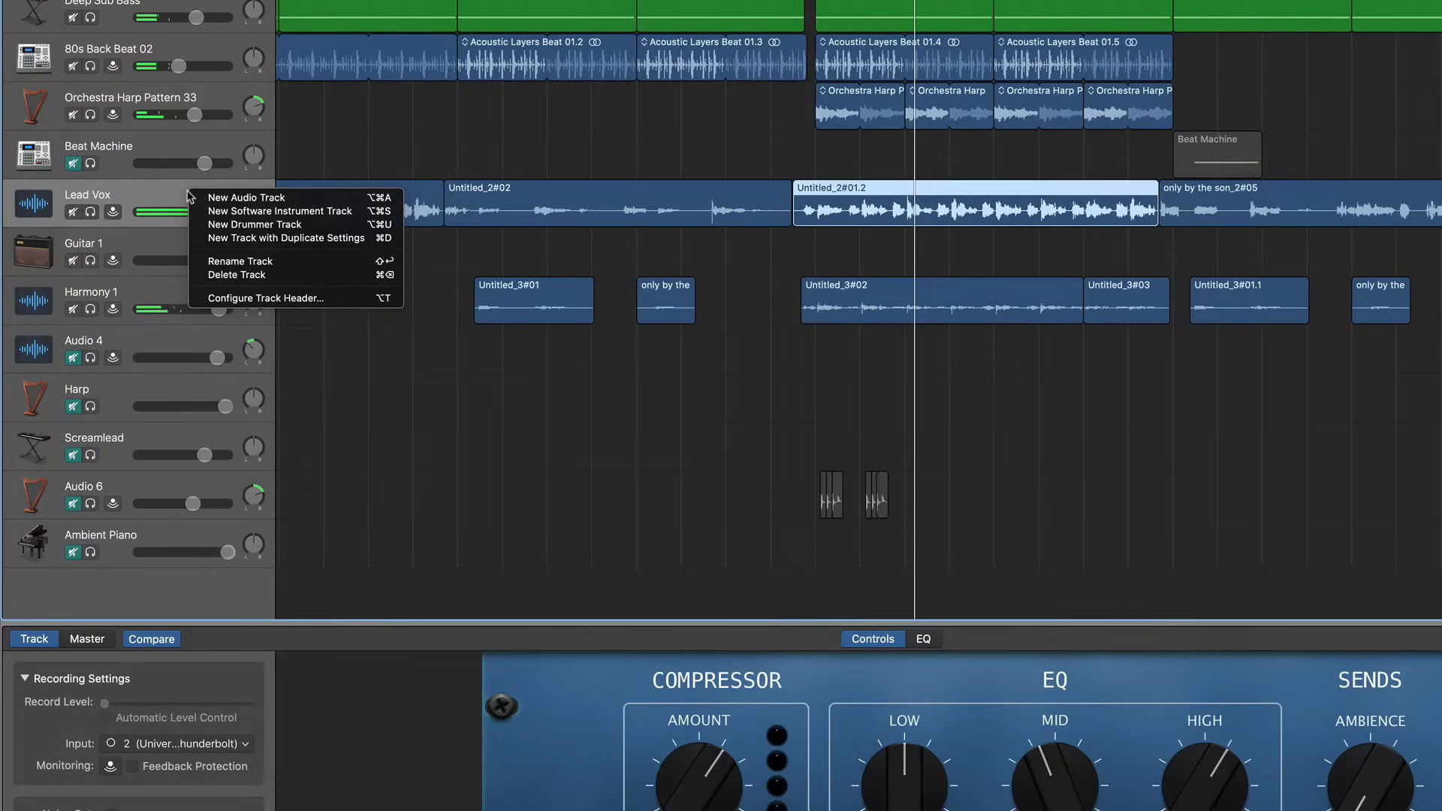
click(273, 300)
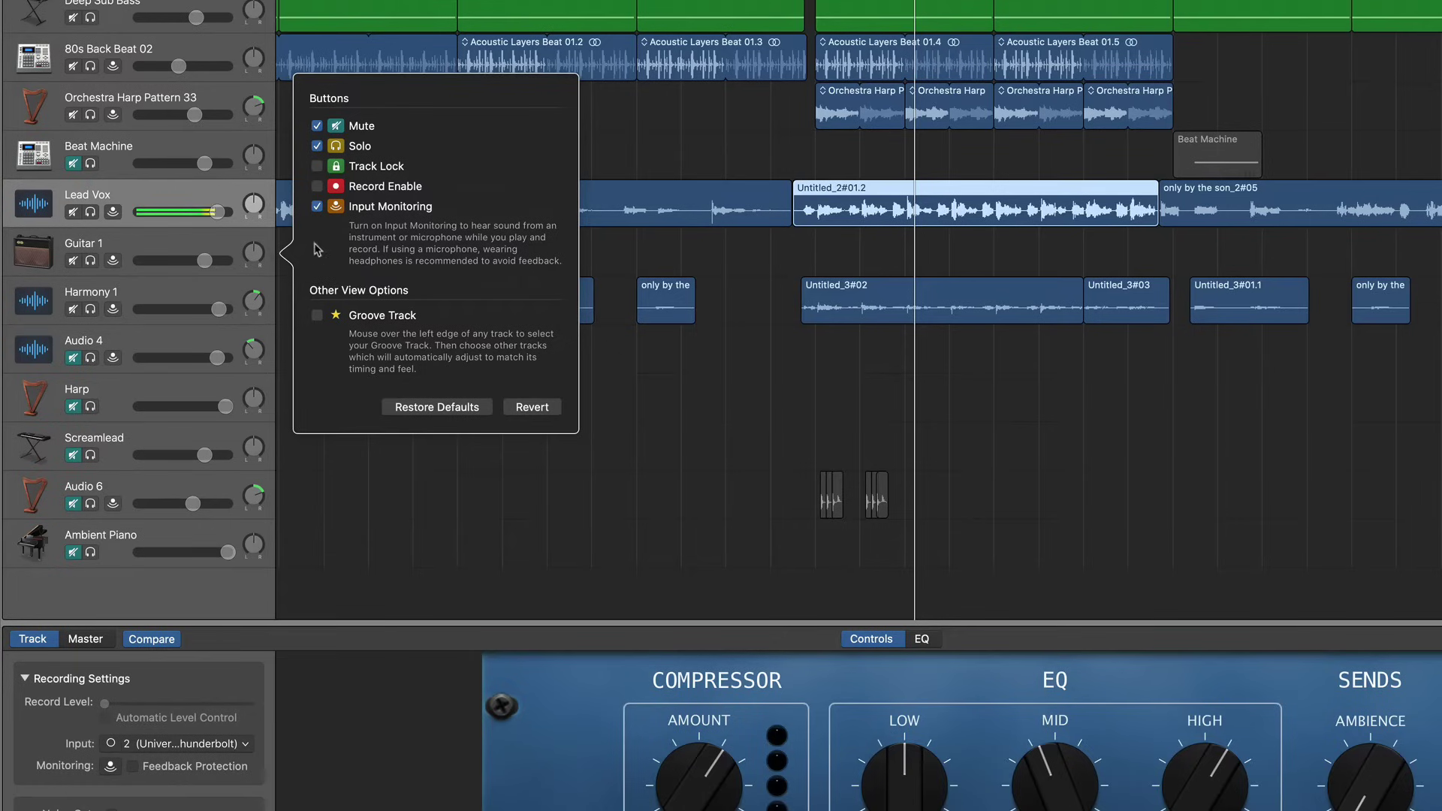
click(317, 187)
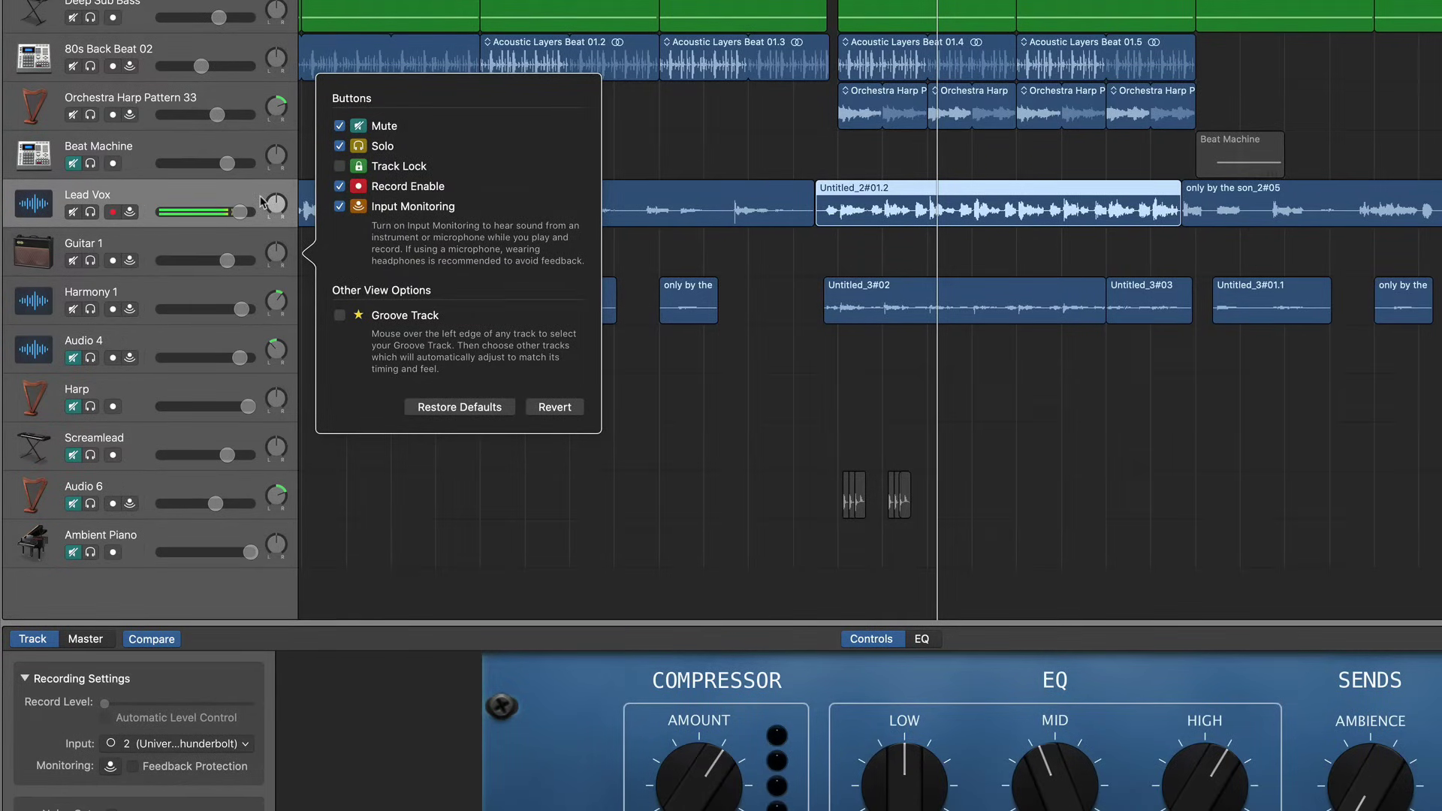
click(117, 266)
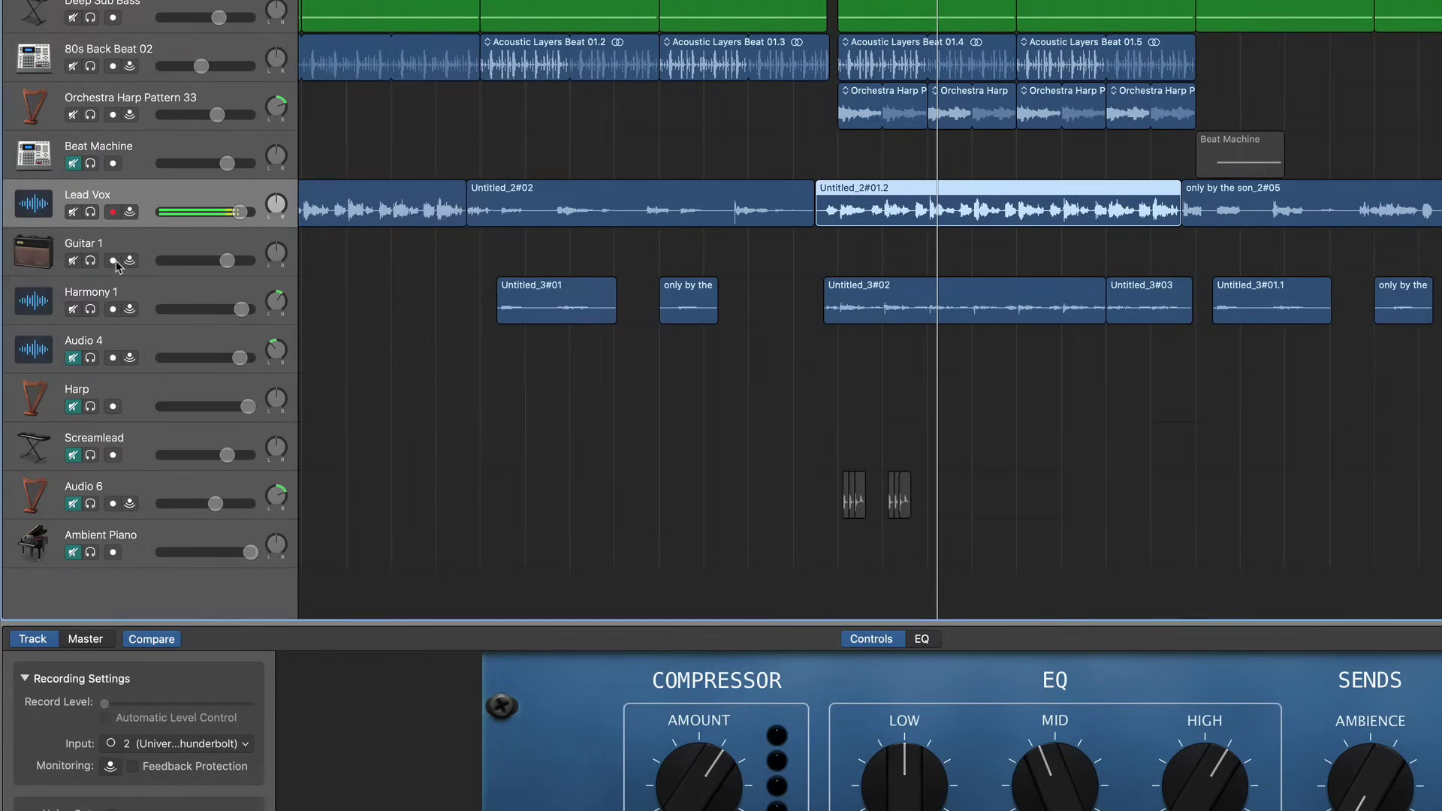
click(116, 266)
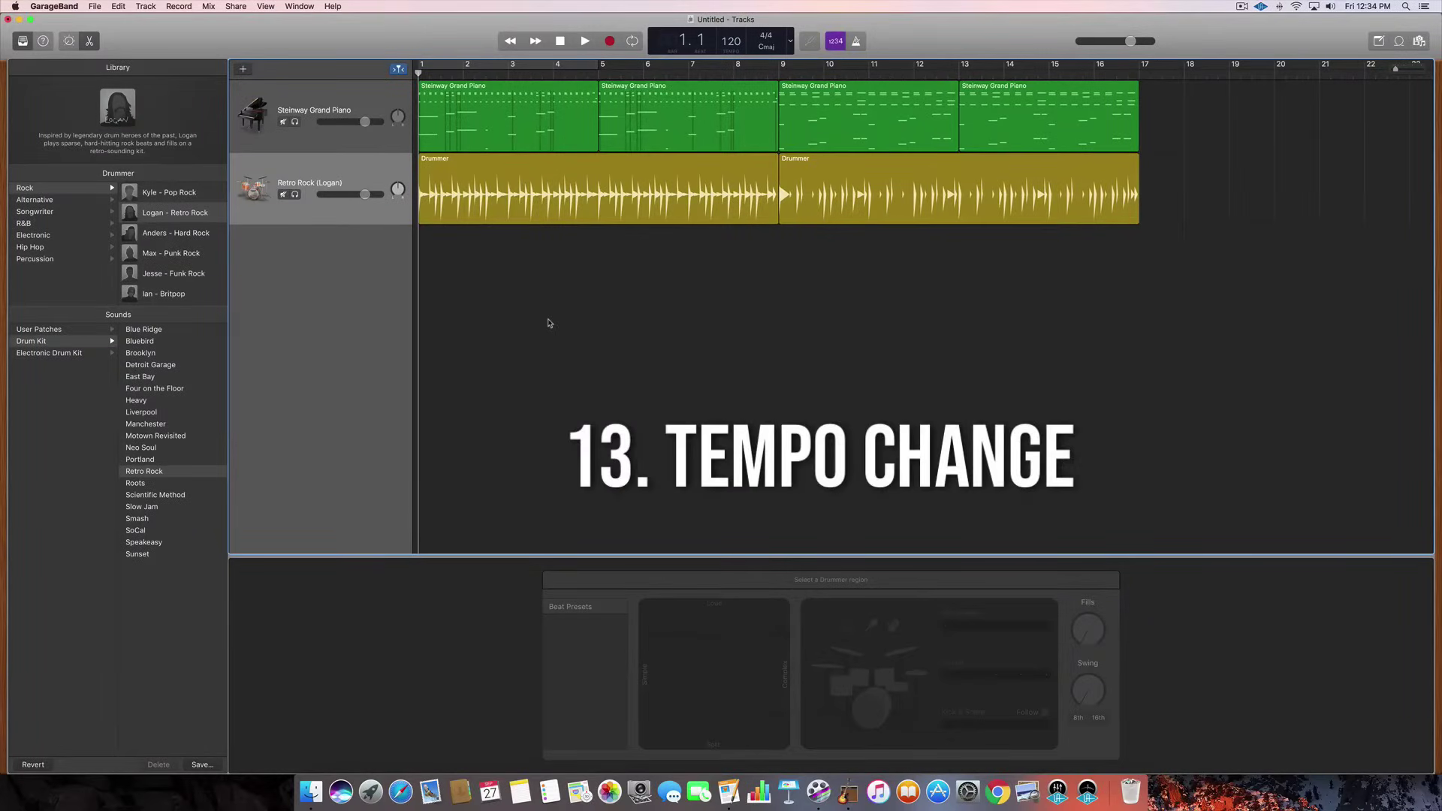
- Show the tempo track and add tempo points on the line around bar 9
click(145, 6)
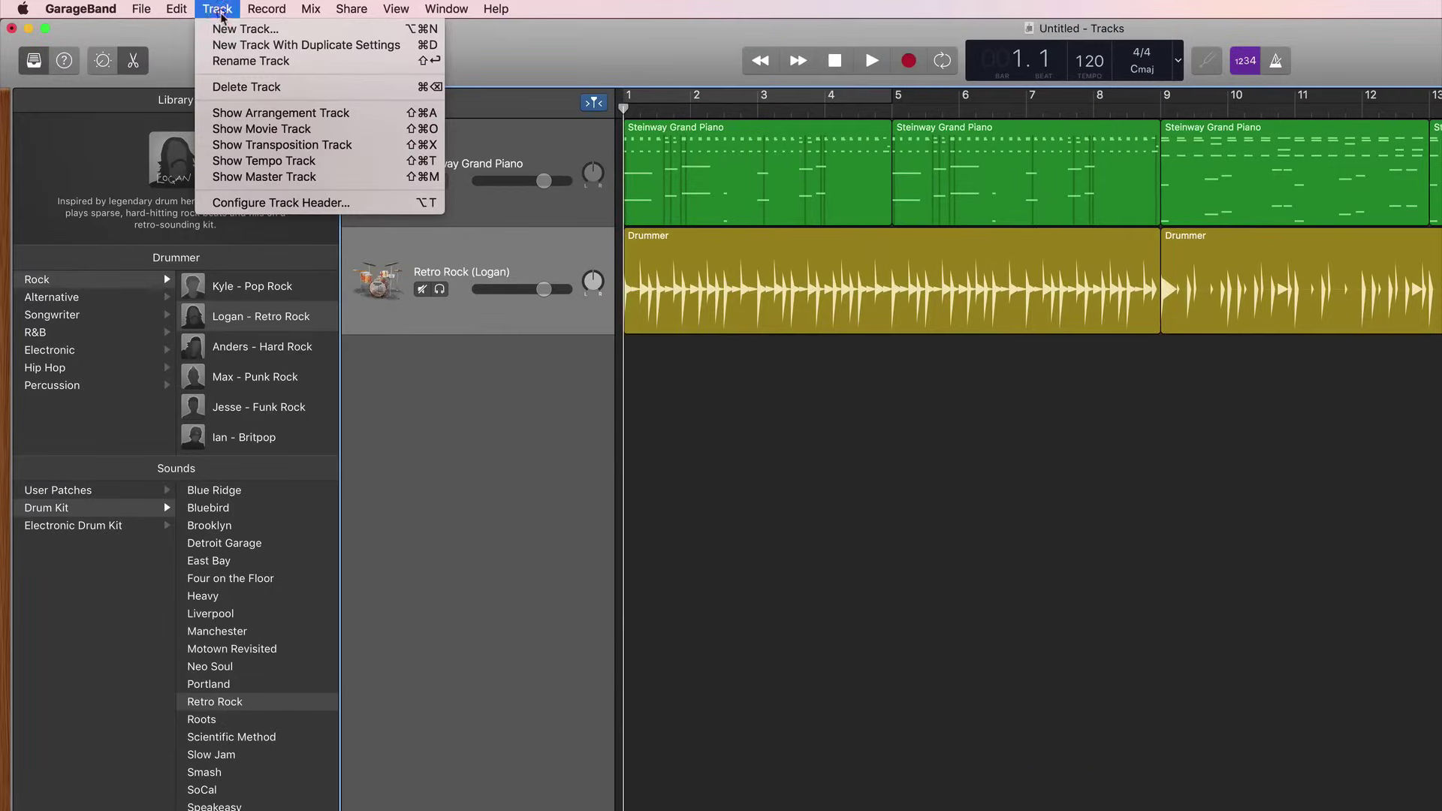
click(237, 164)
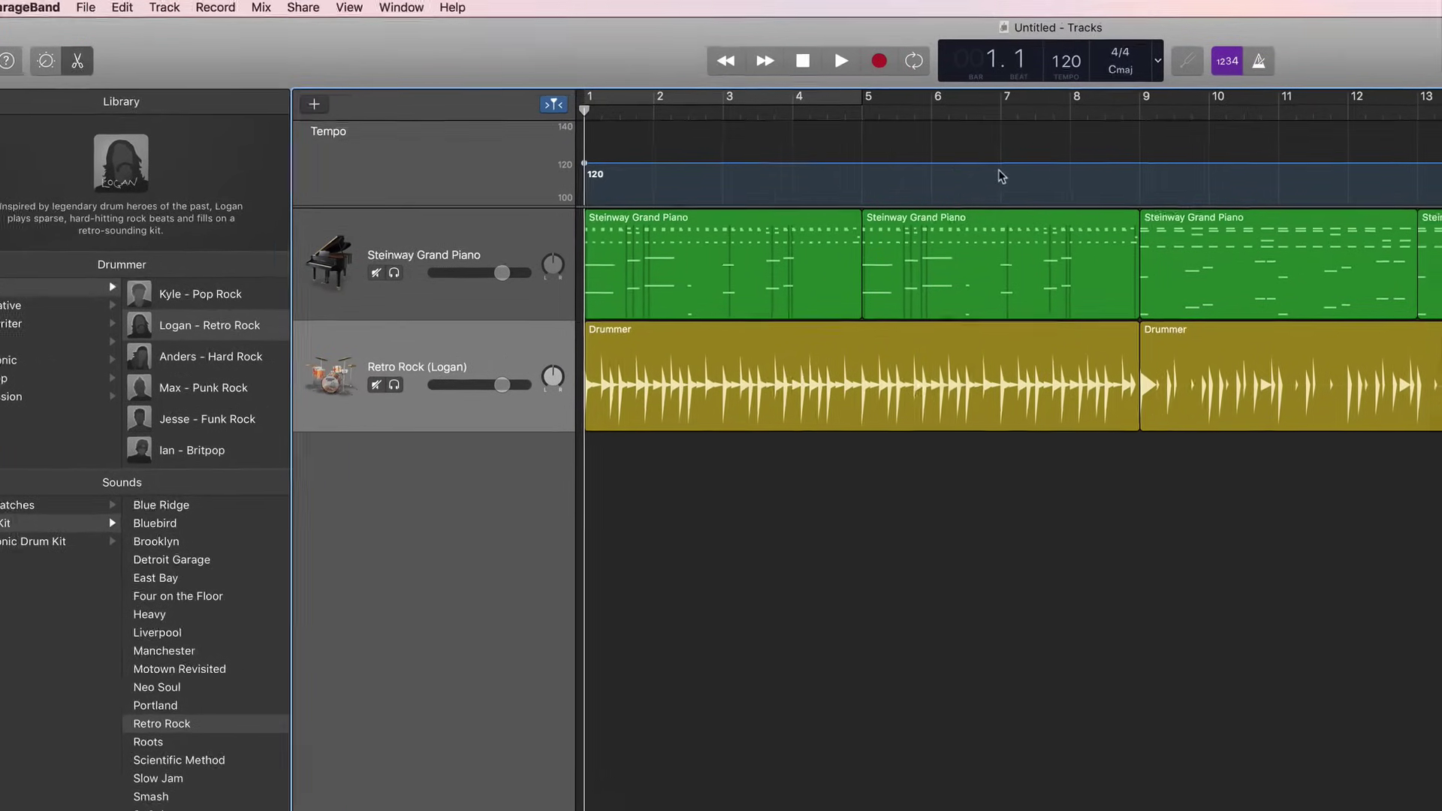
click(1160, 161)
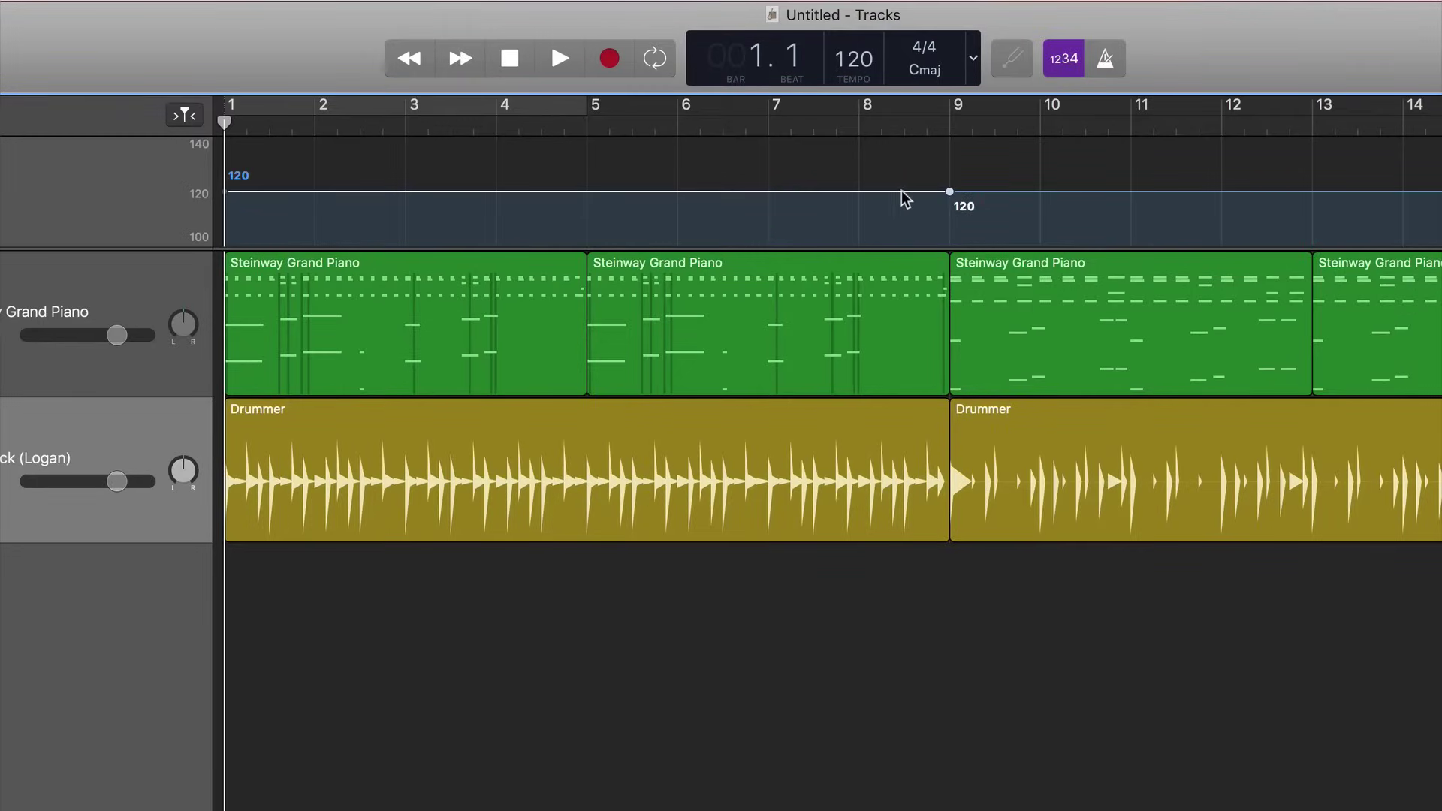
click(860, 194)
- Drop the tempo after bar 9 from 120 to 100 and bend it into a gradual curve
drag(1164, 197, 1165, 218)
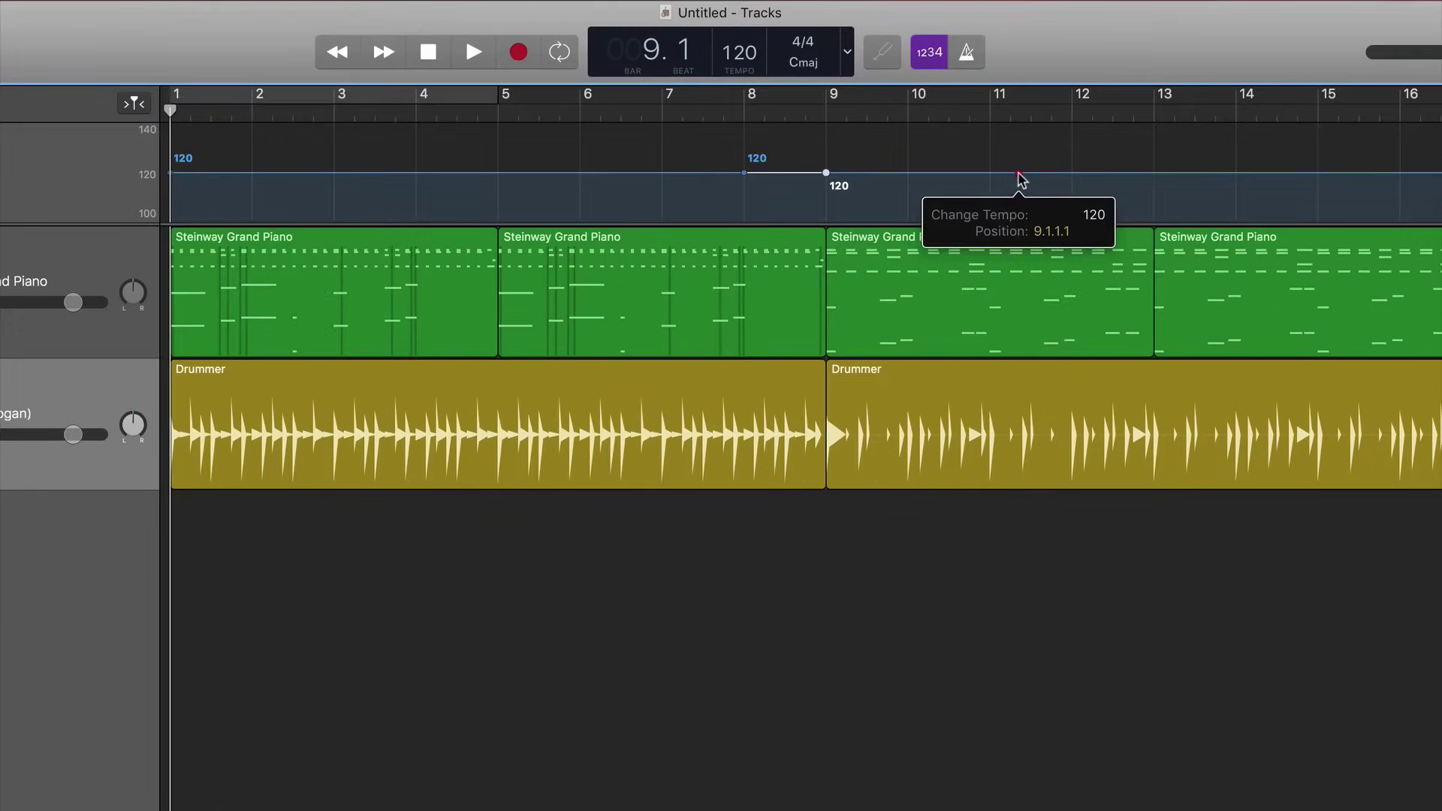
drag(1020, 197, 1021, 225)
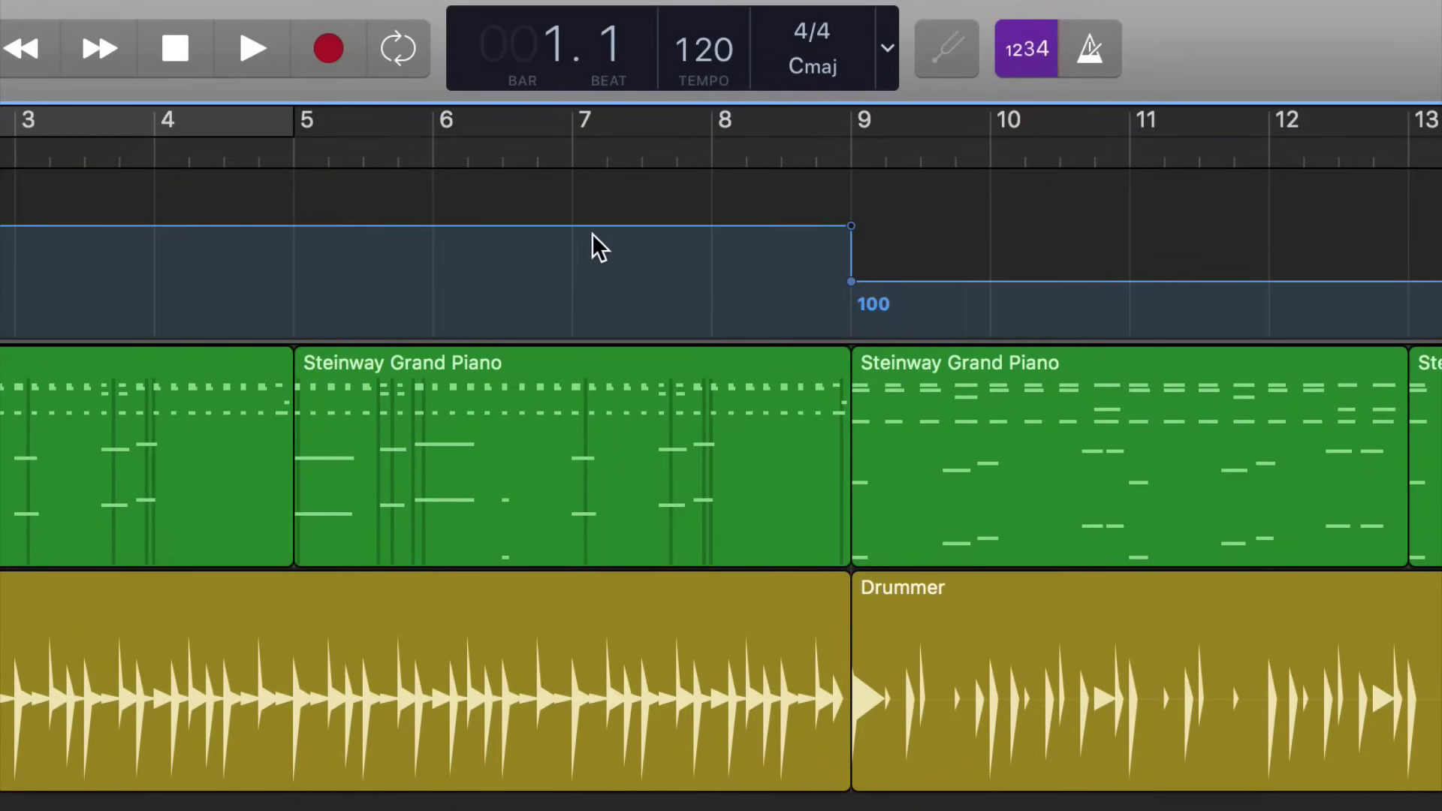
click(573, 227)
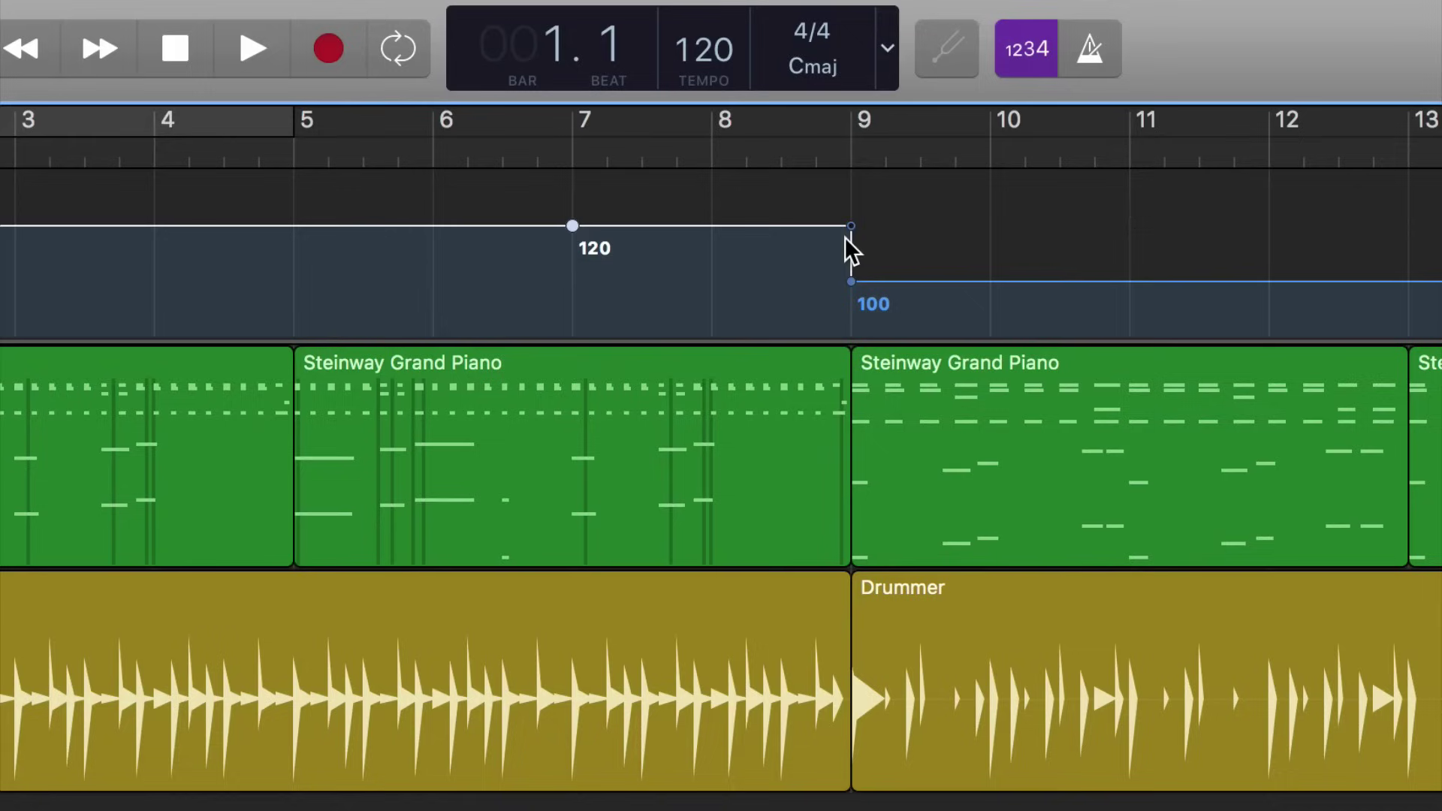
drag(850, 222, 763, 238)
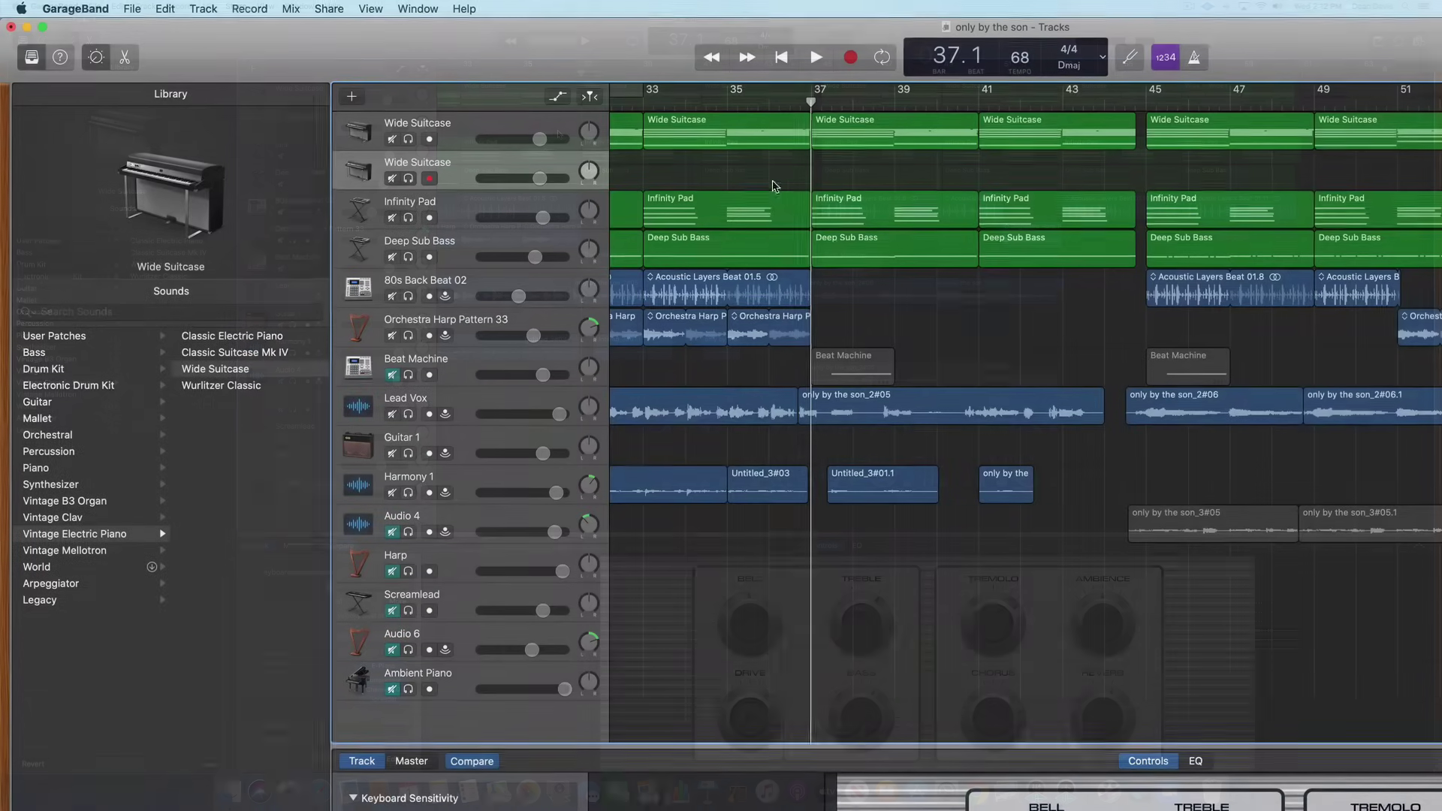
- Show the transposition track and raise everything from about bar 38 by +2 semitones
click(203, 8)
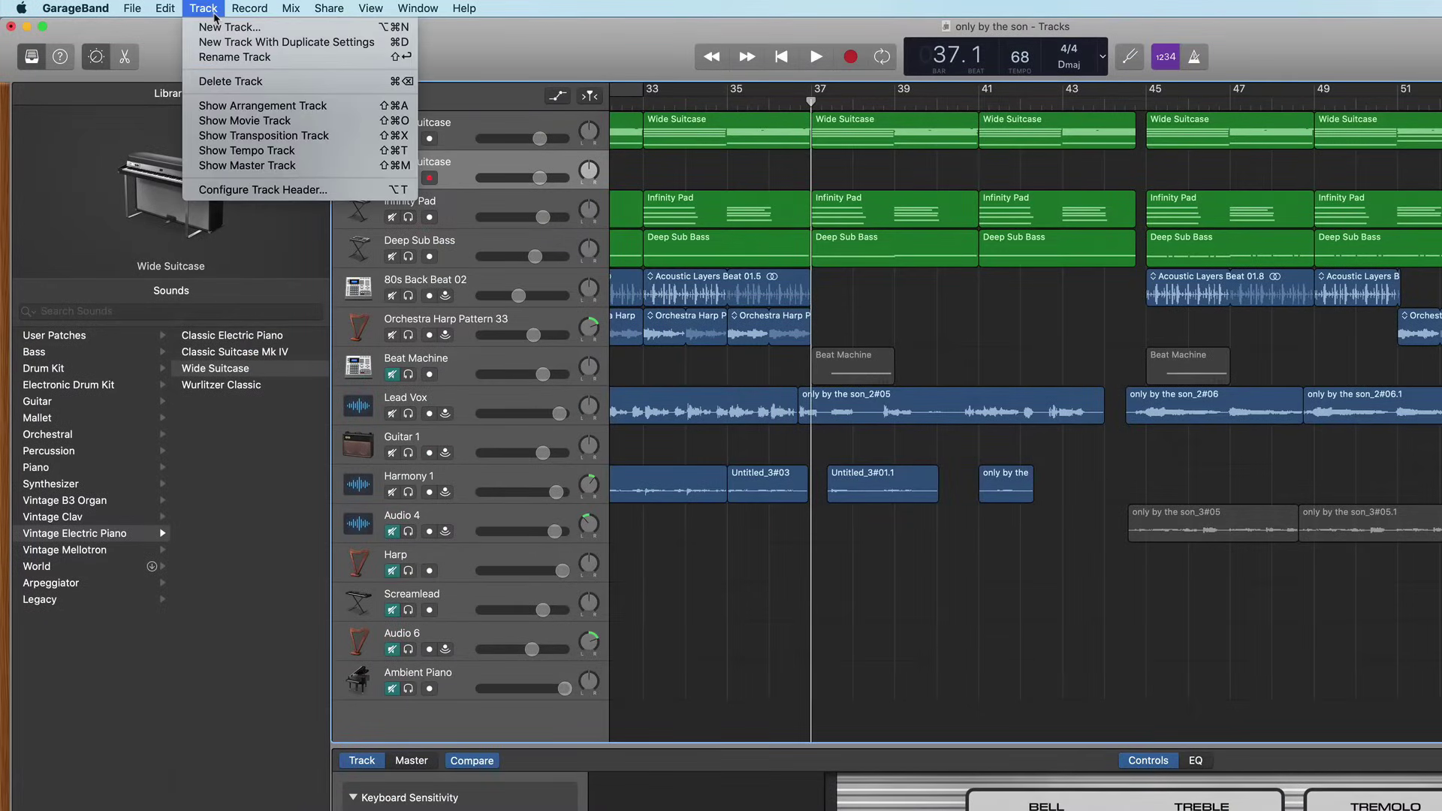
click(248, 136)
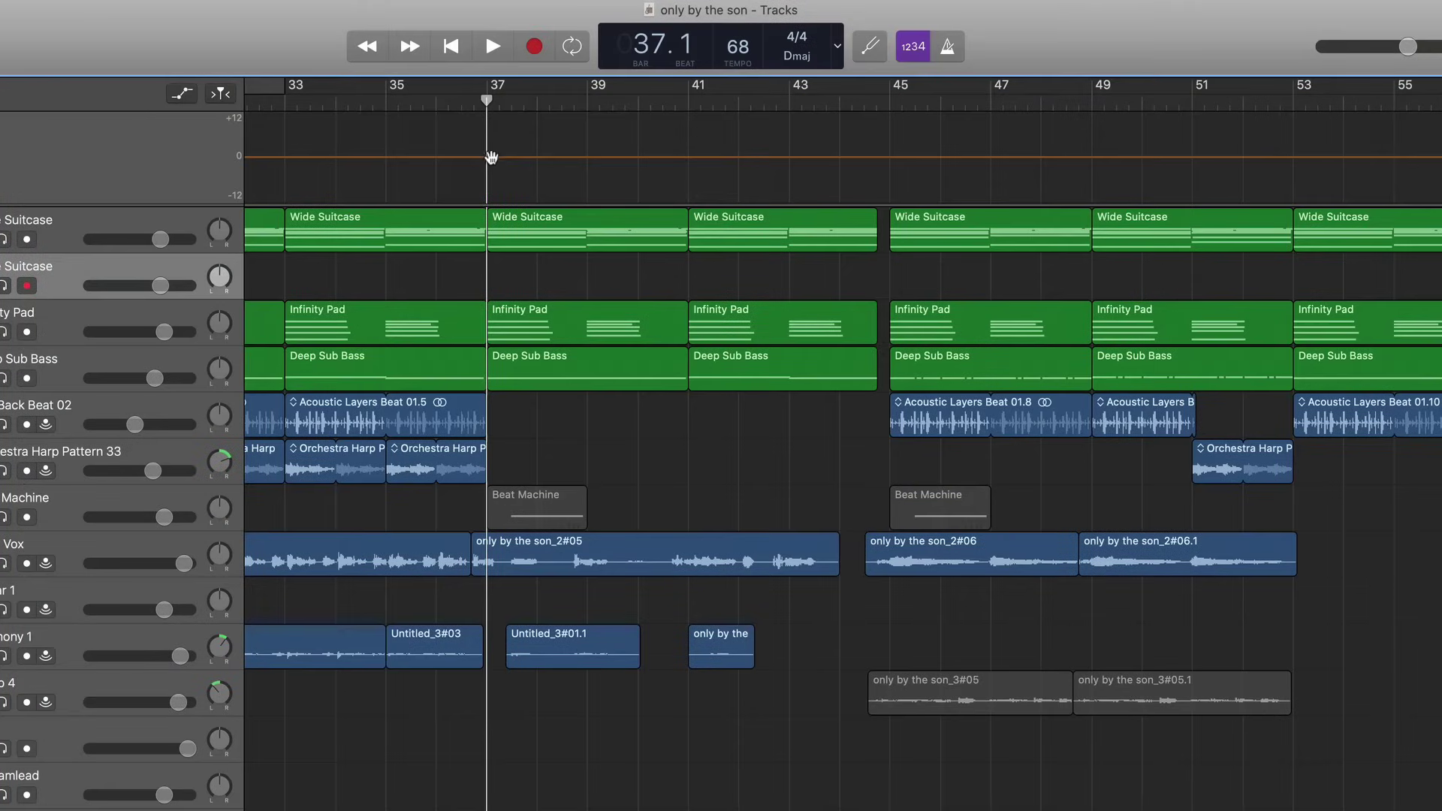
click(492, 157)
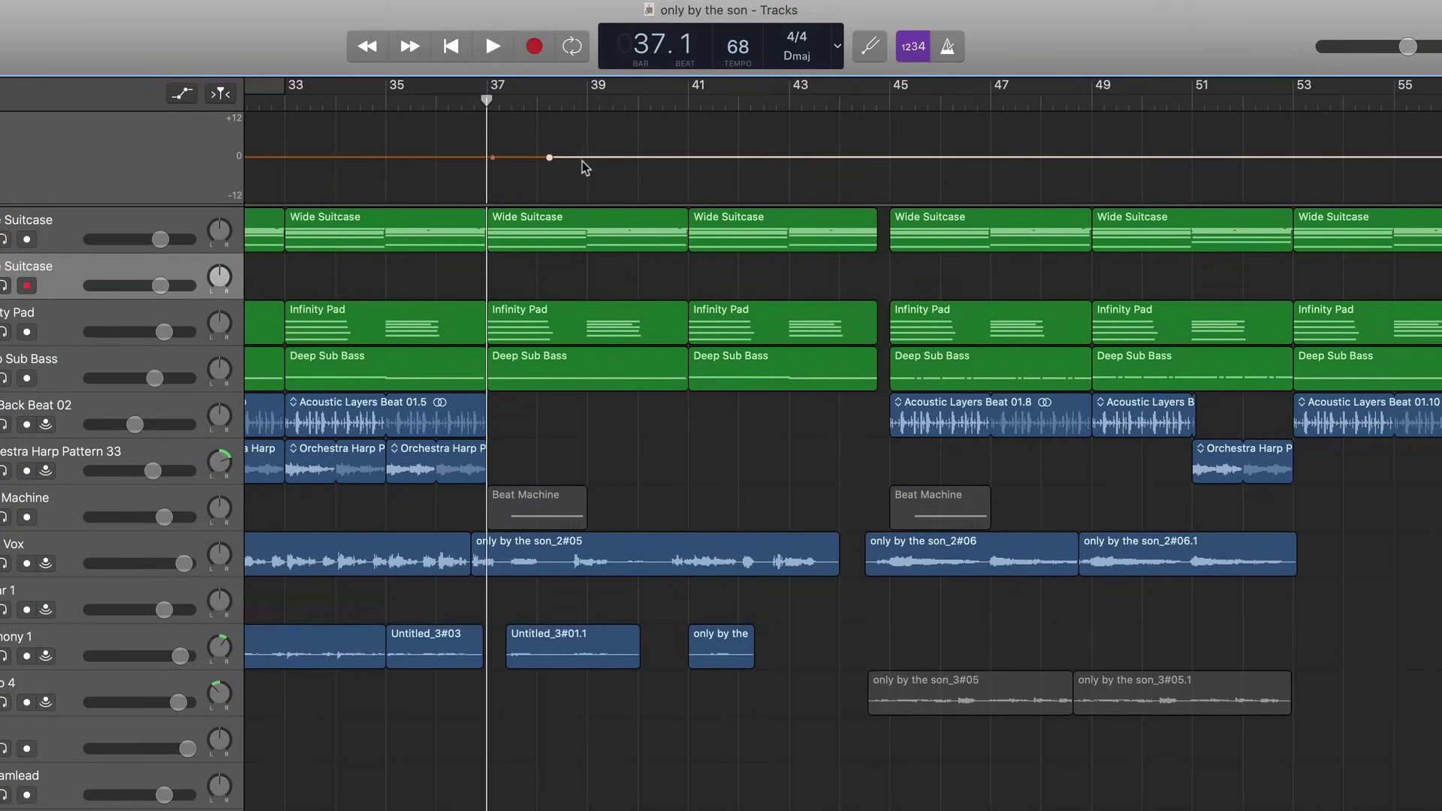
drag(583, 157, 584, 148)
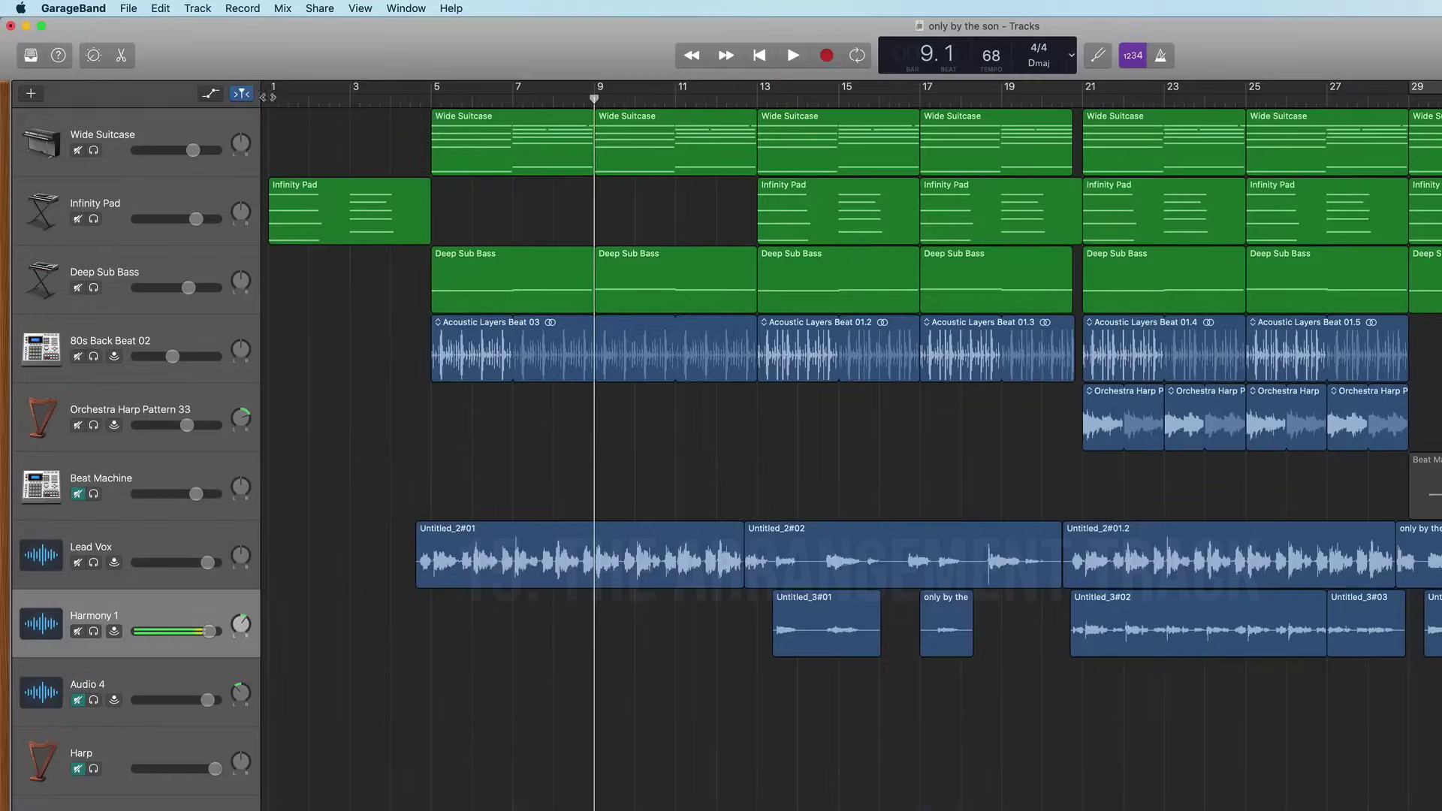
- Show the arrangement track and add an Intro section spanning bars 1–5
click(199, 9)
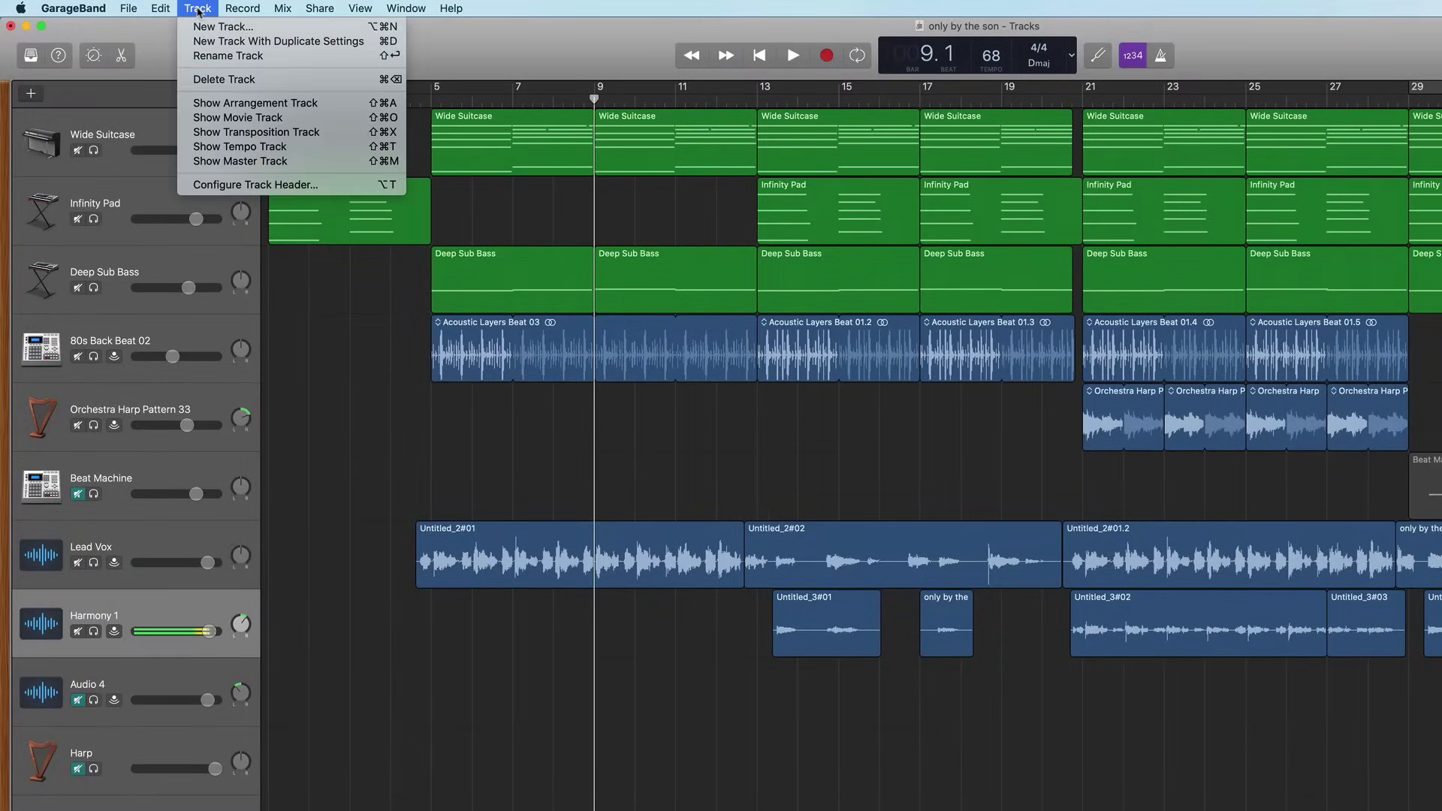
click(226, 106)
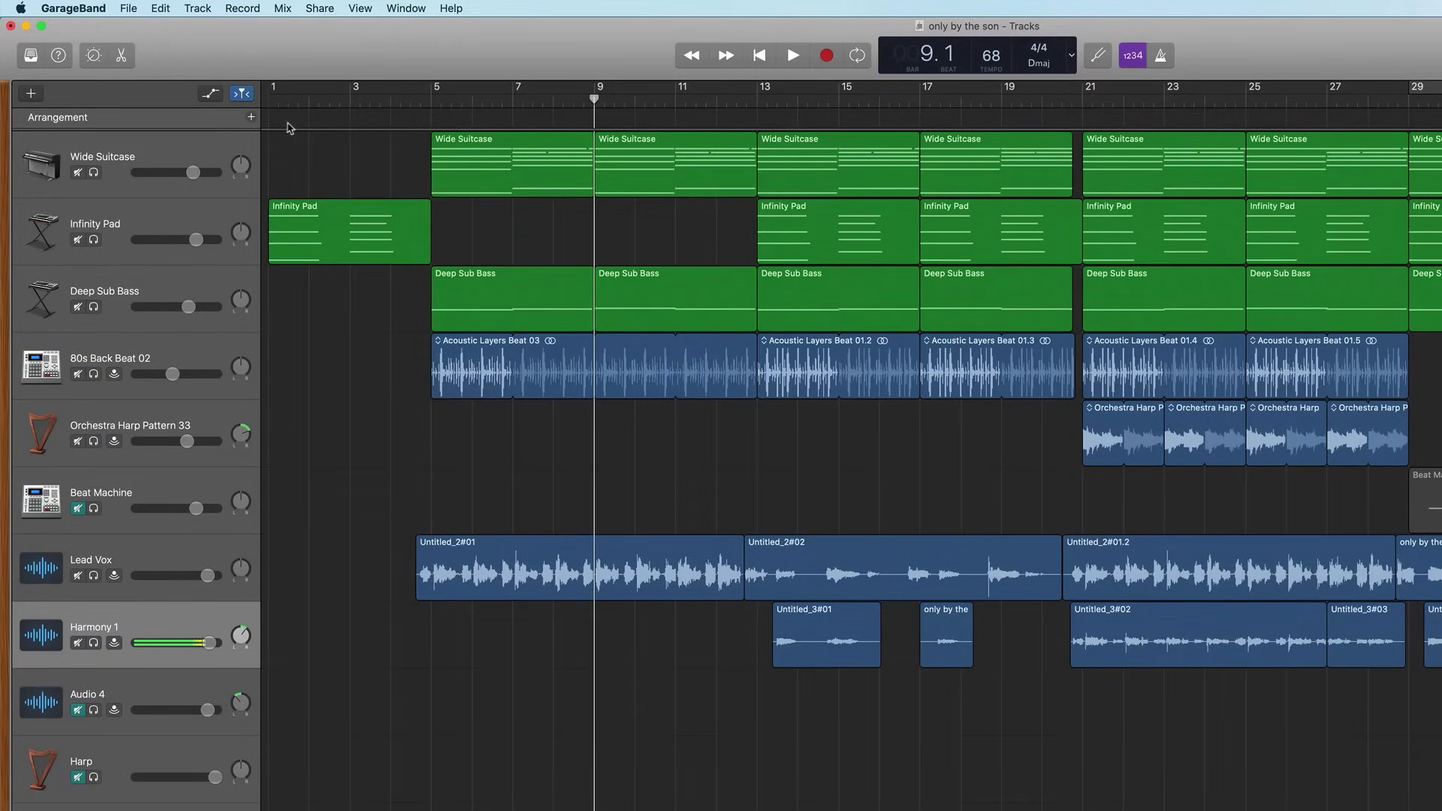
click(252, 118)
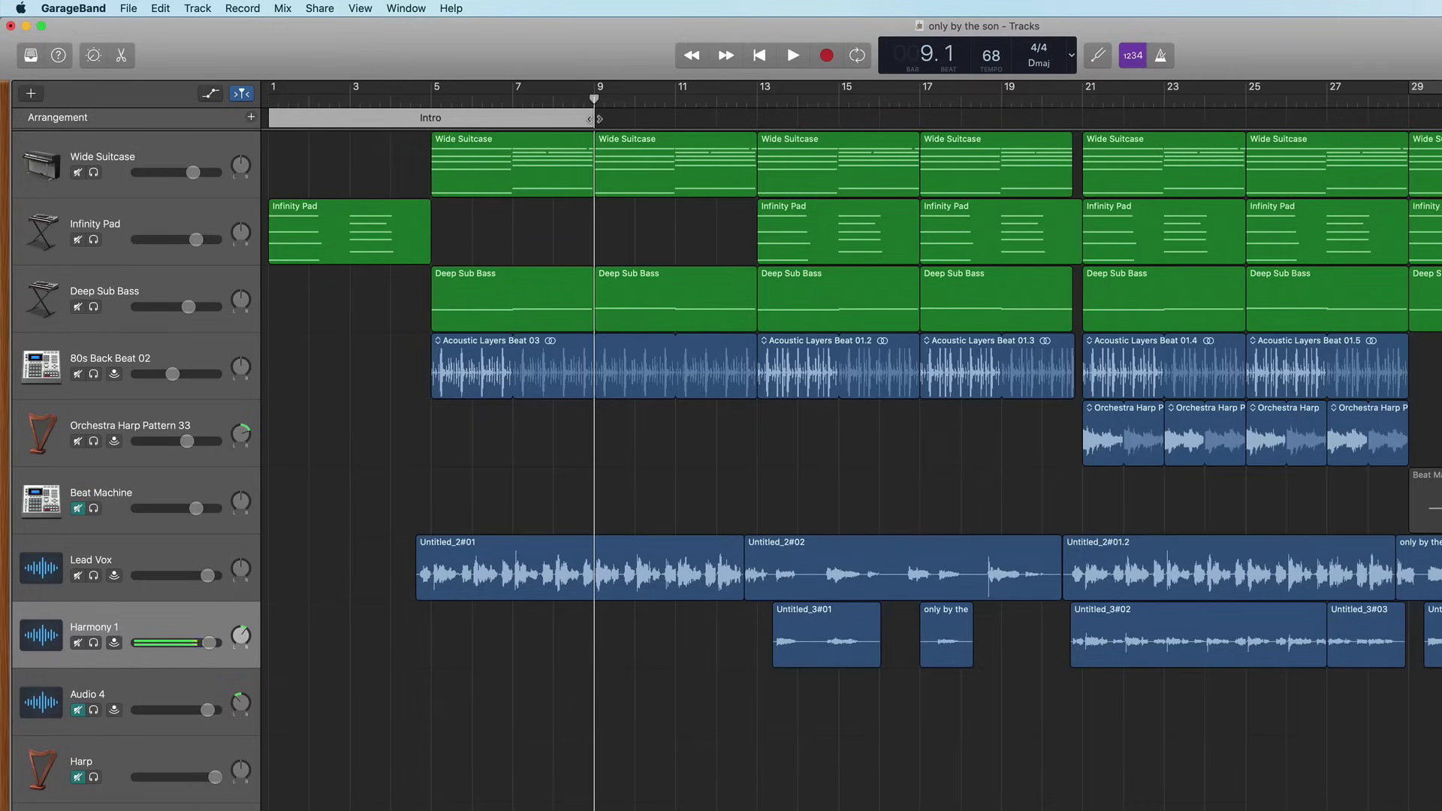
drag(591, 118, 334, 132)
- Add a Verse section after the Intro and name it Verse 1
click(251, 118)
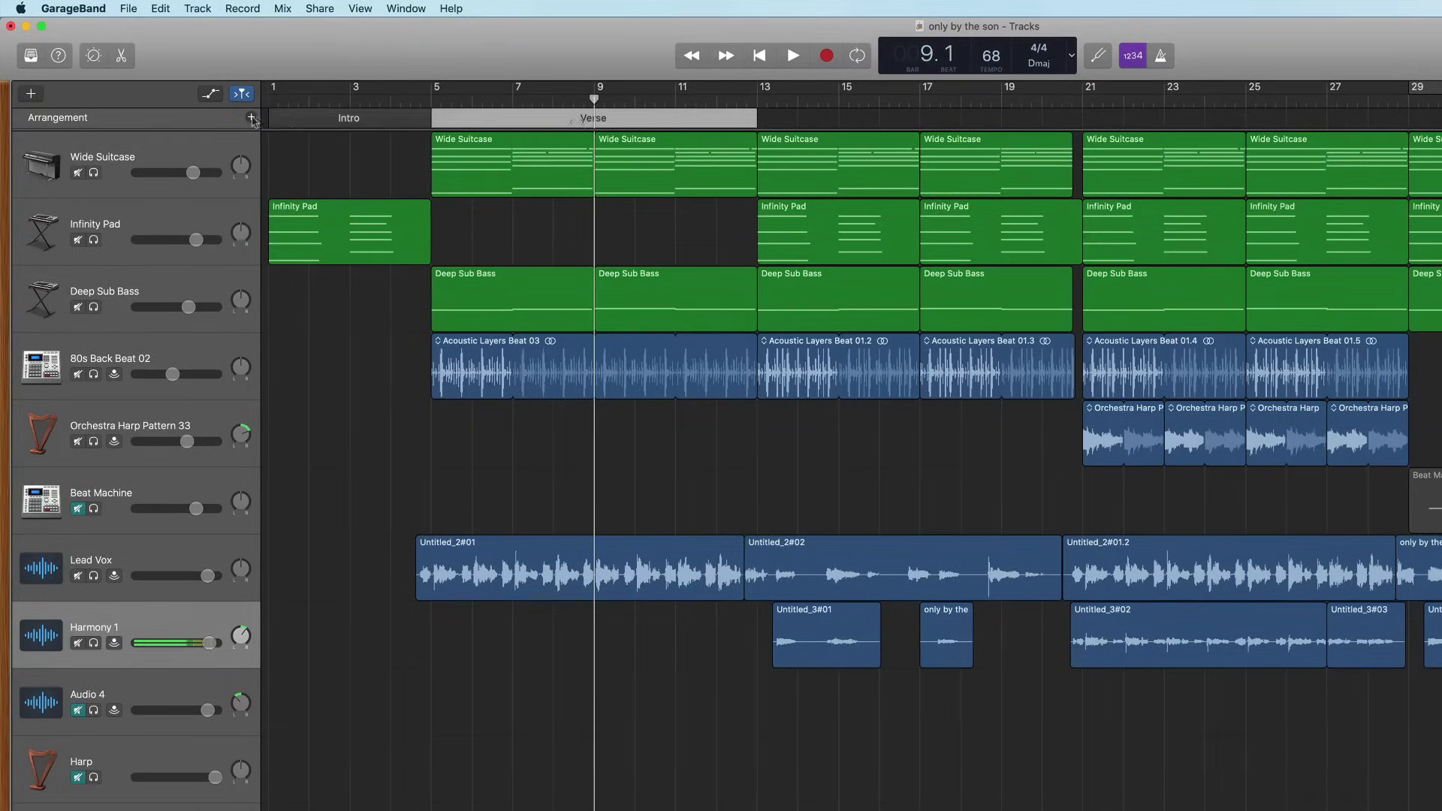
click(593, 118)
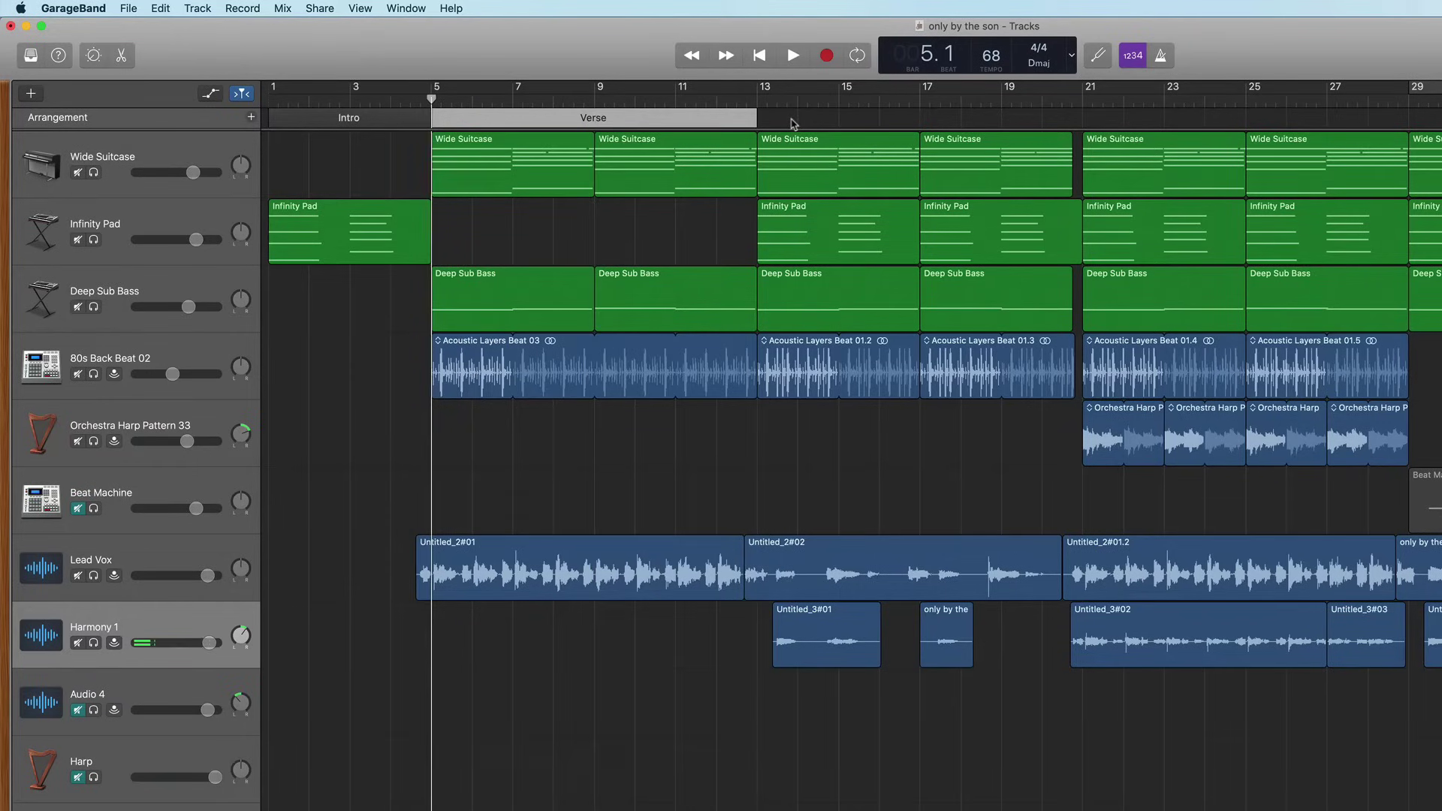
click(603, 119)
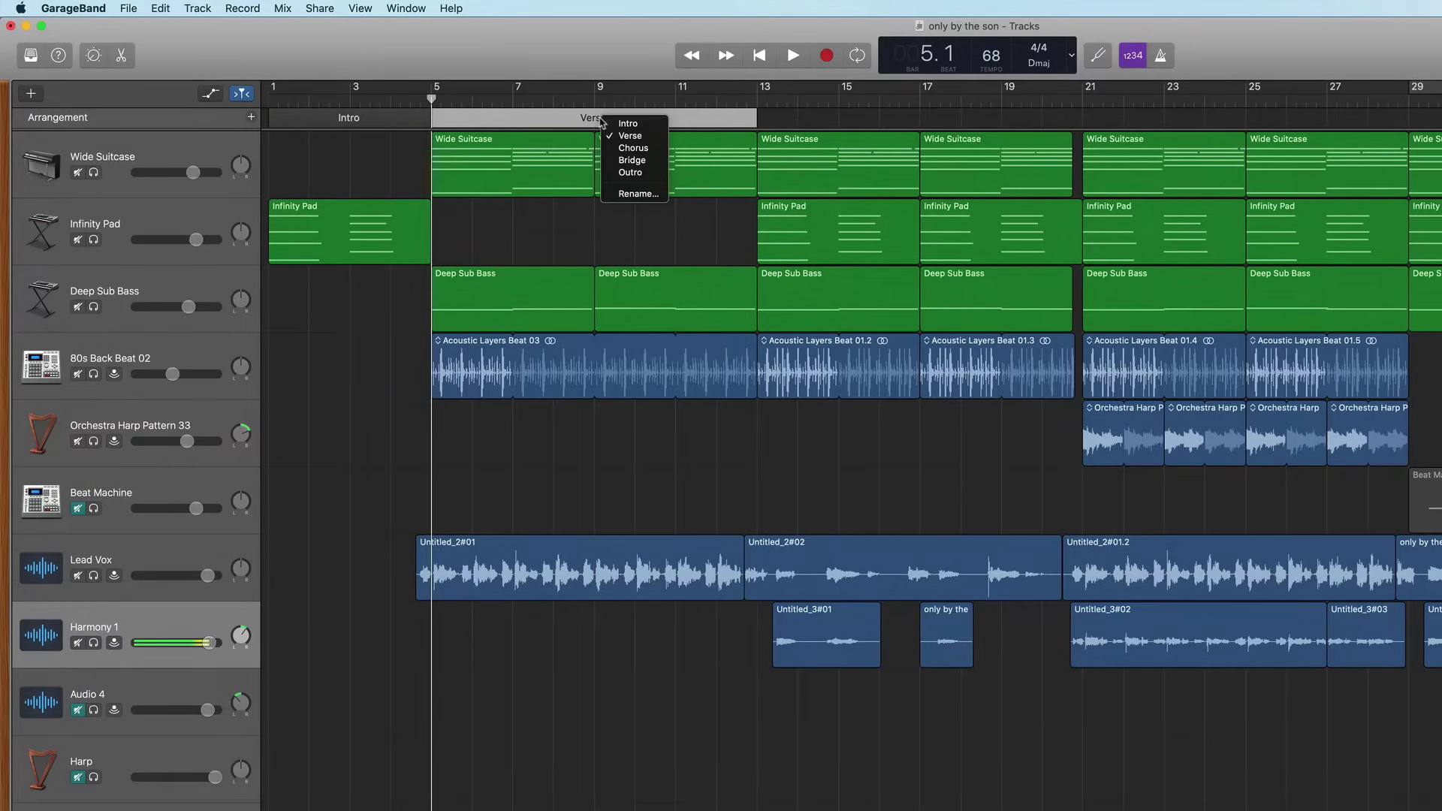
click(635, 194)
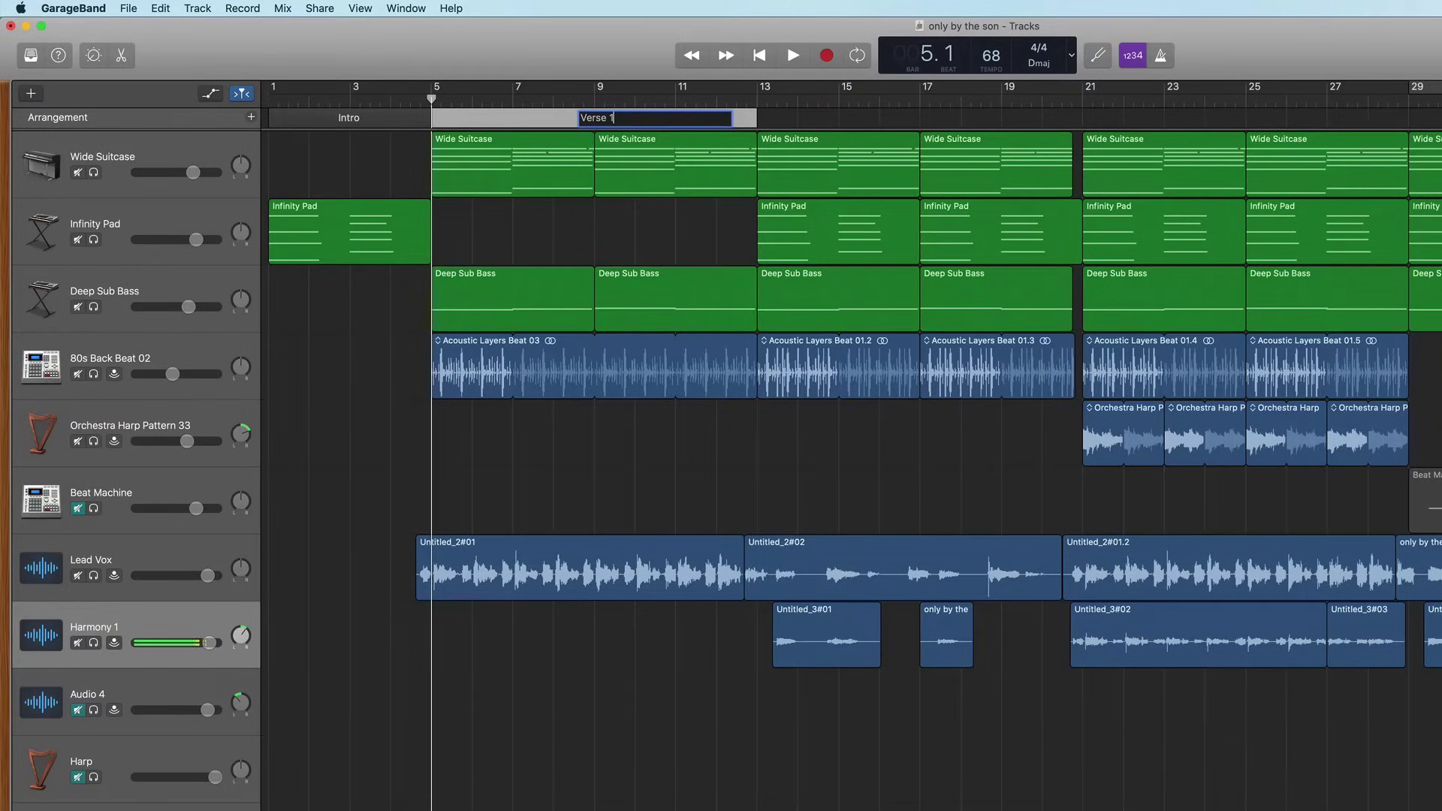
key(Return)
- Add a Chorus section (bars 13–21) and a Verse 2 section (bars 21–29)
click(256, 119)
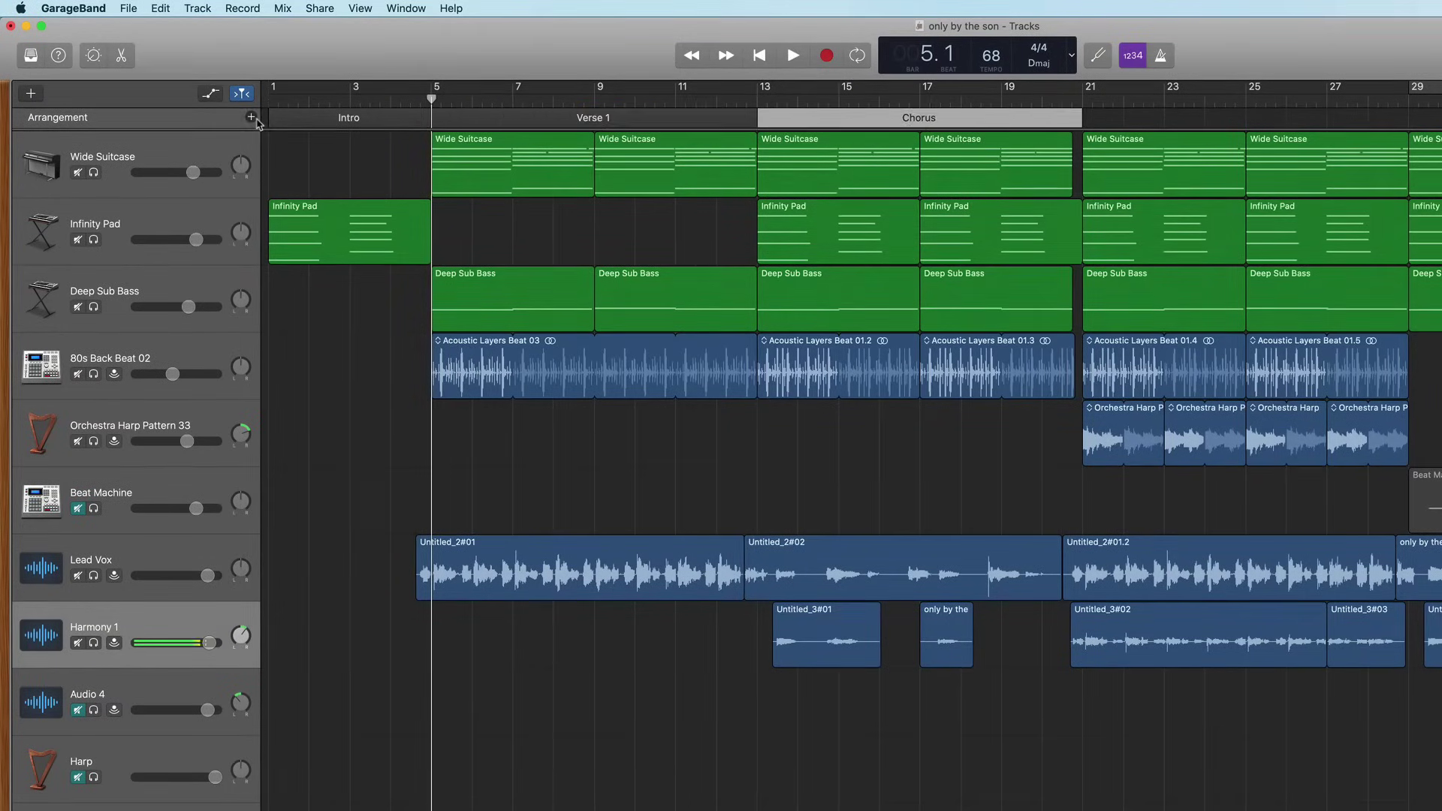
scroll(990, 122, right, 3)
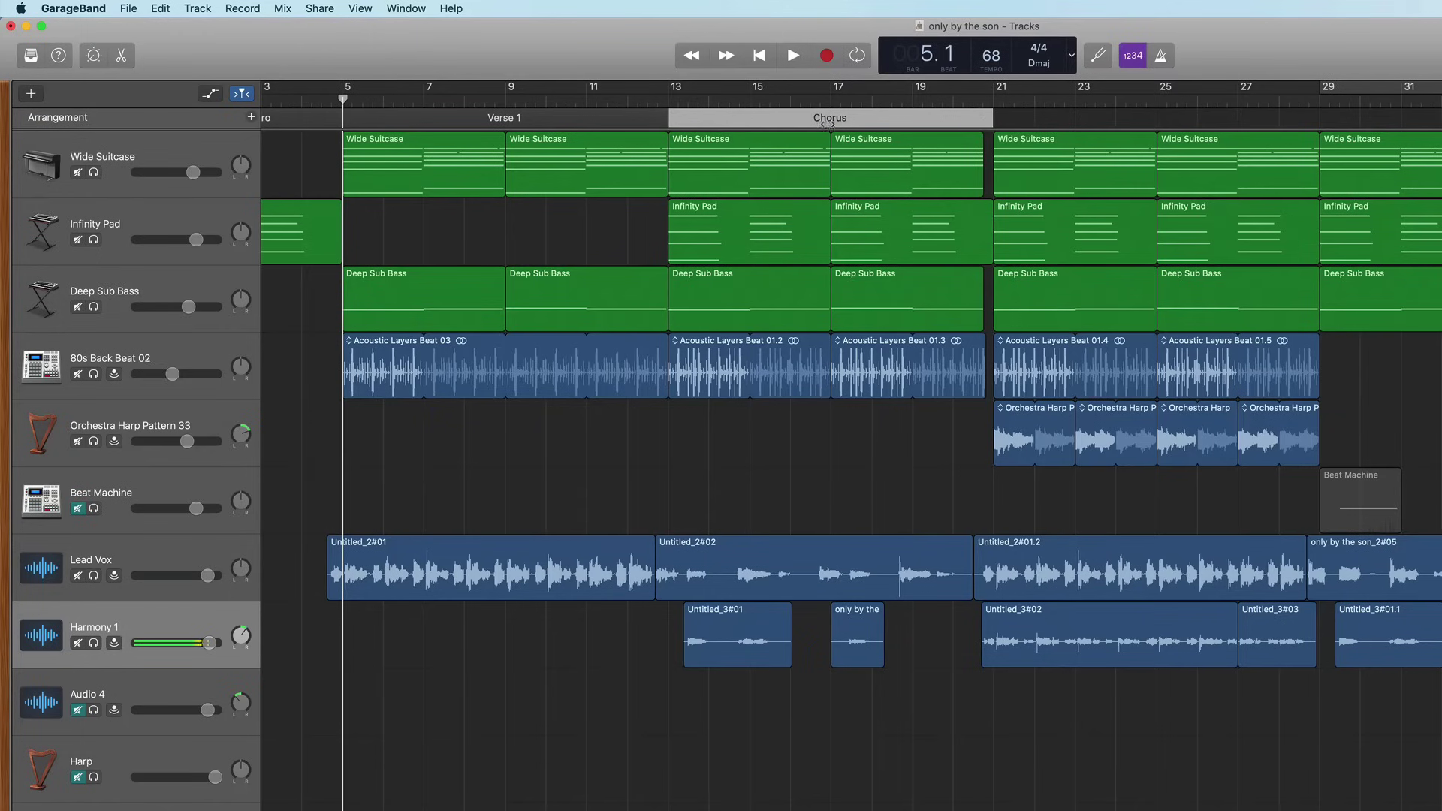
click(251, 117)
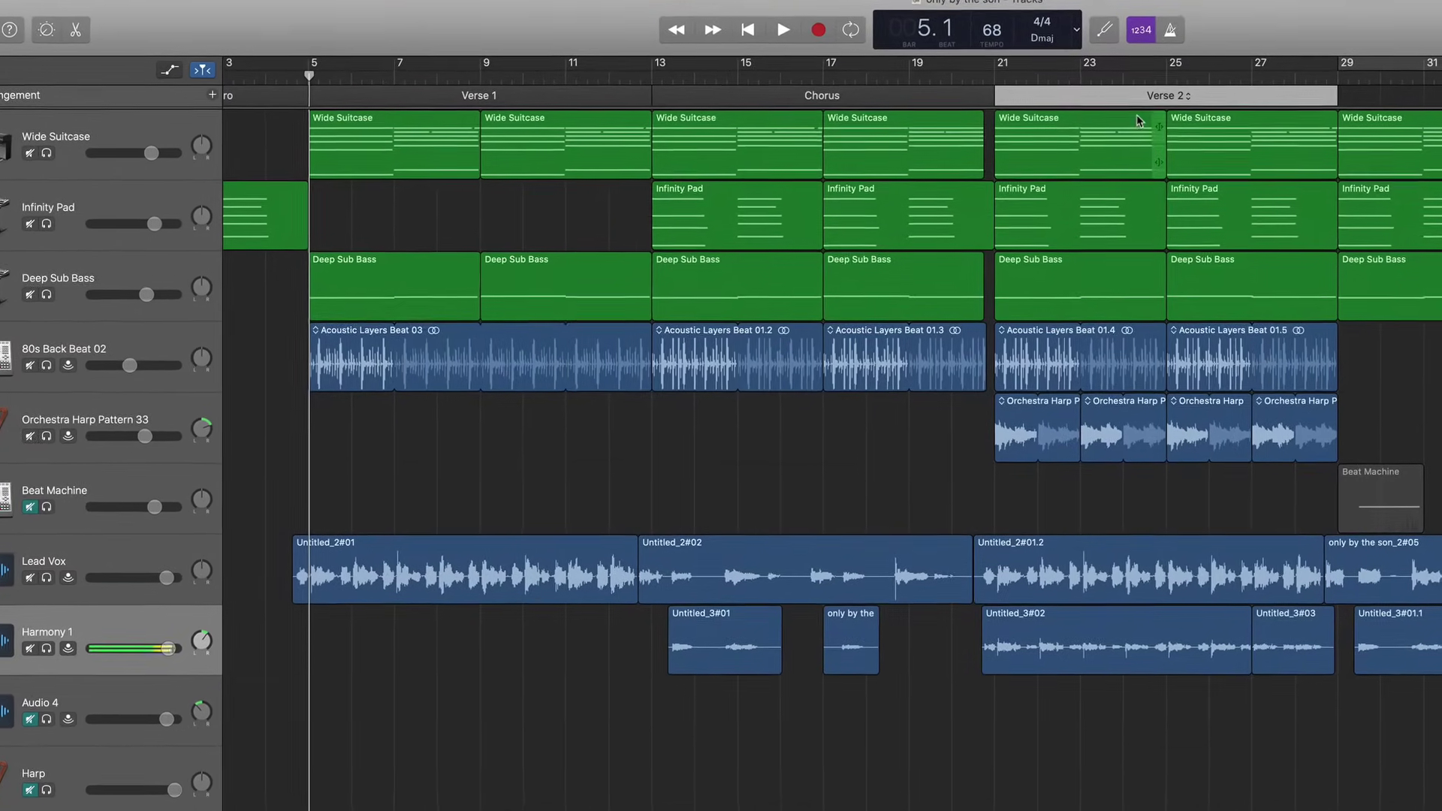
scroll(1139, 120, left, 3)
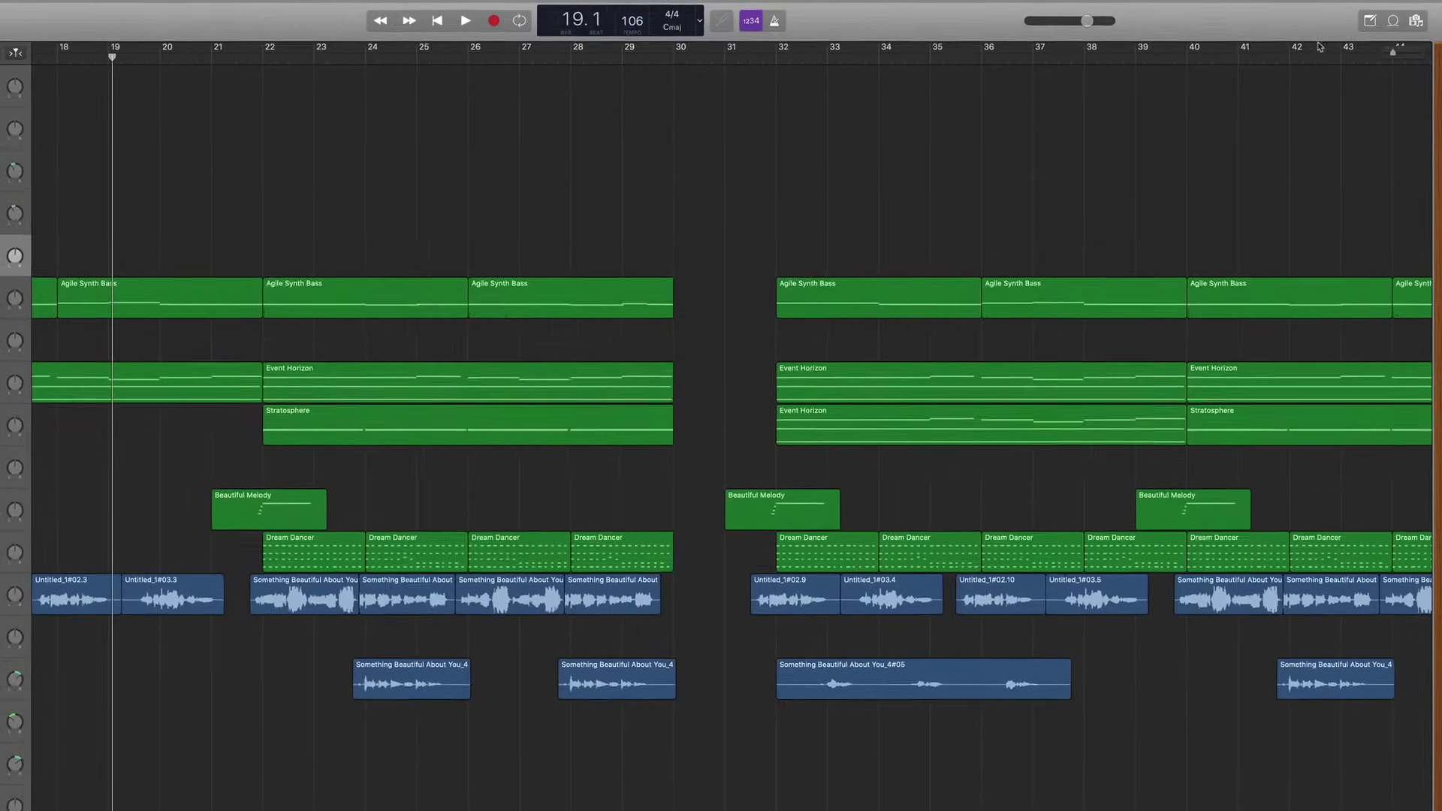
click(1364, 22)
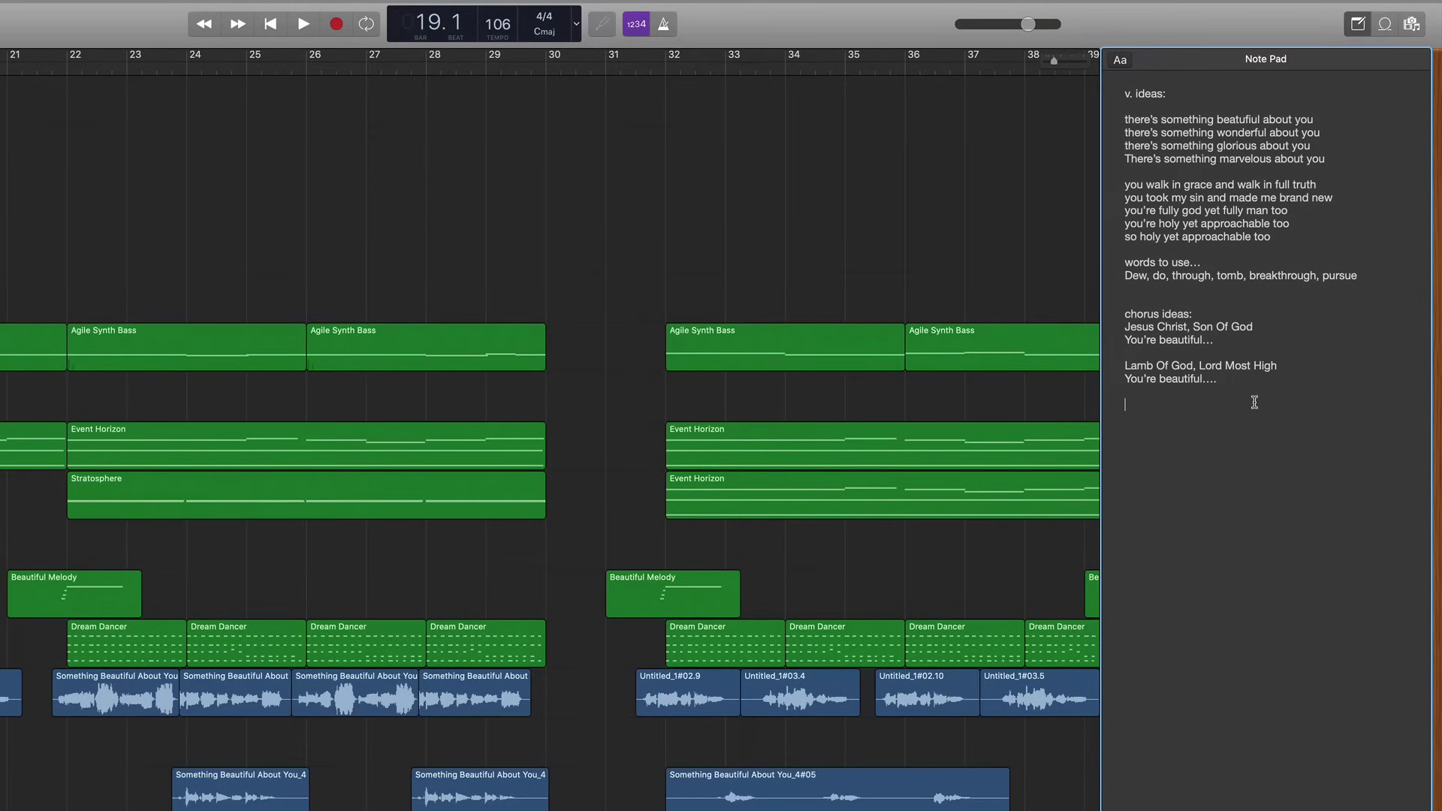
click(1120, 60)
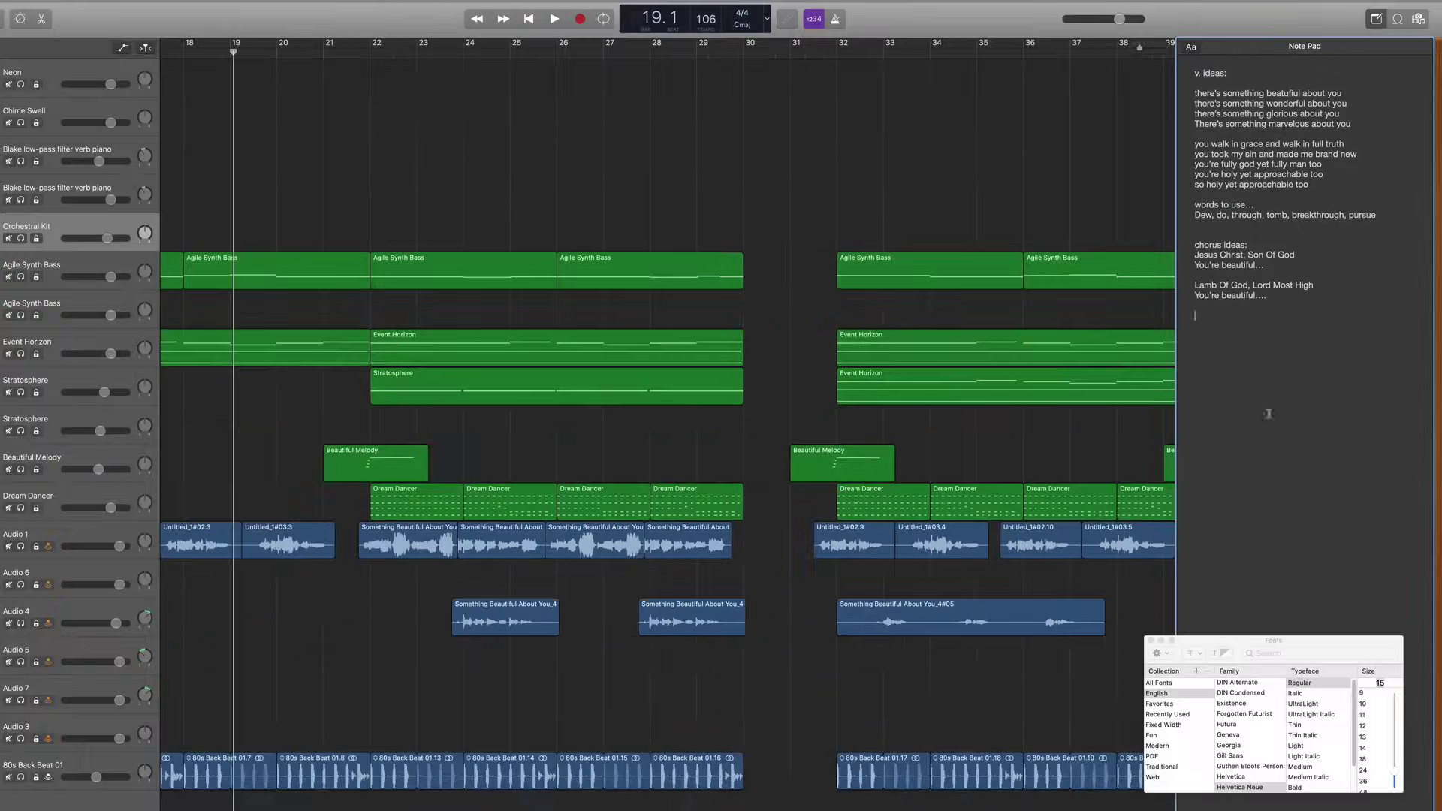
click(1150, 640)
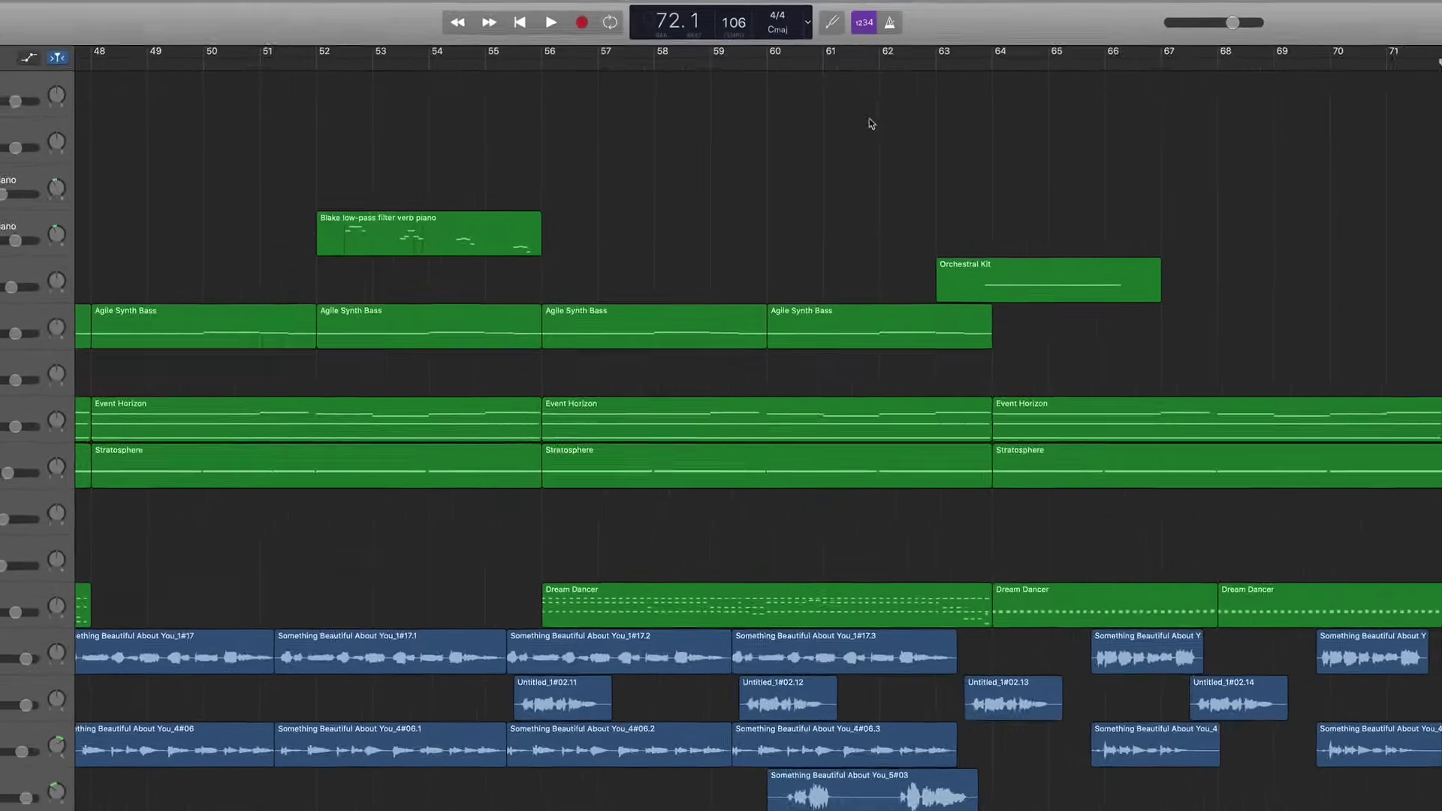
click(808, 22)
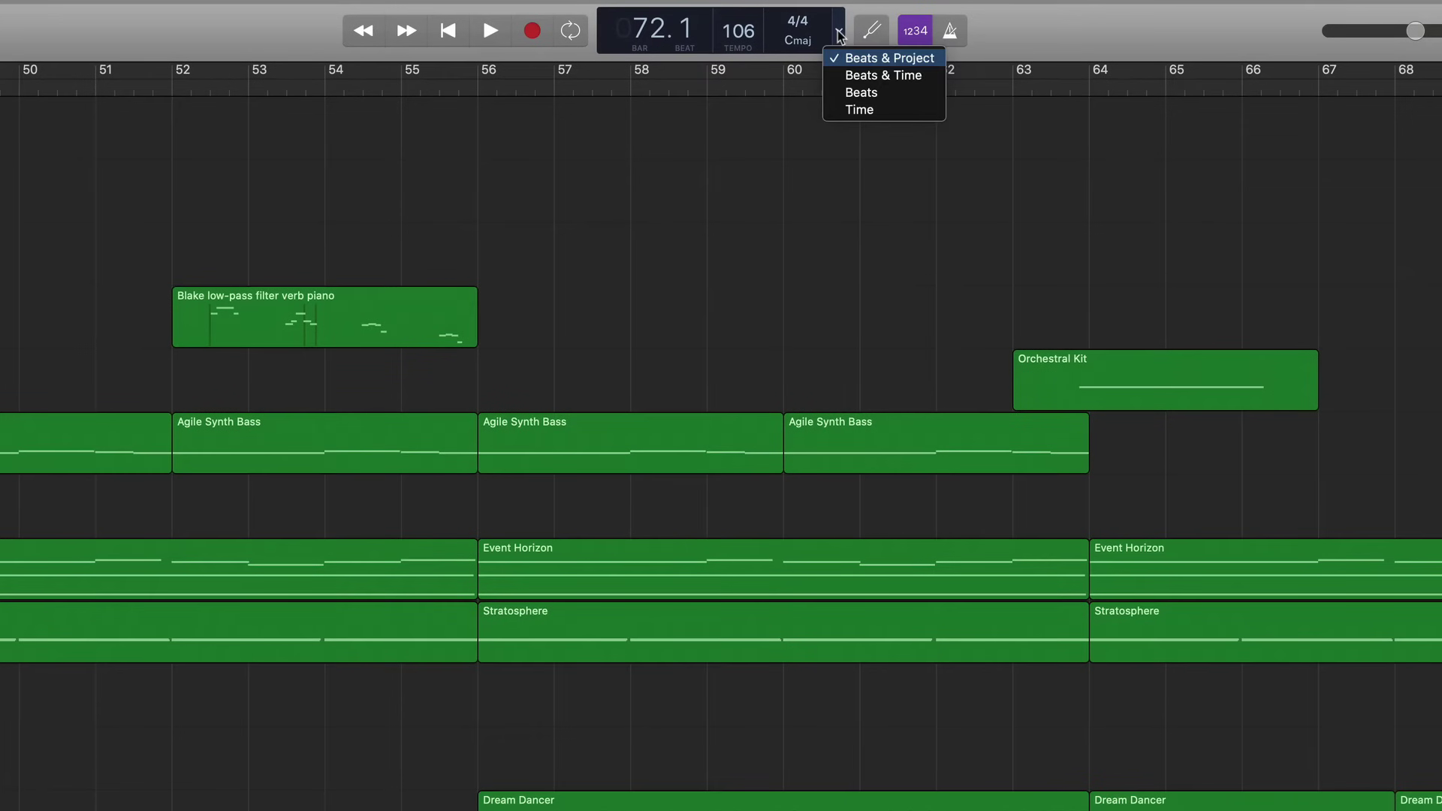
click(859, 109)
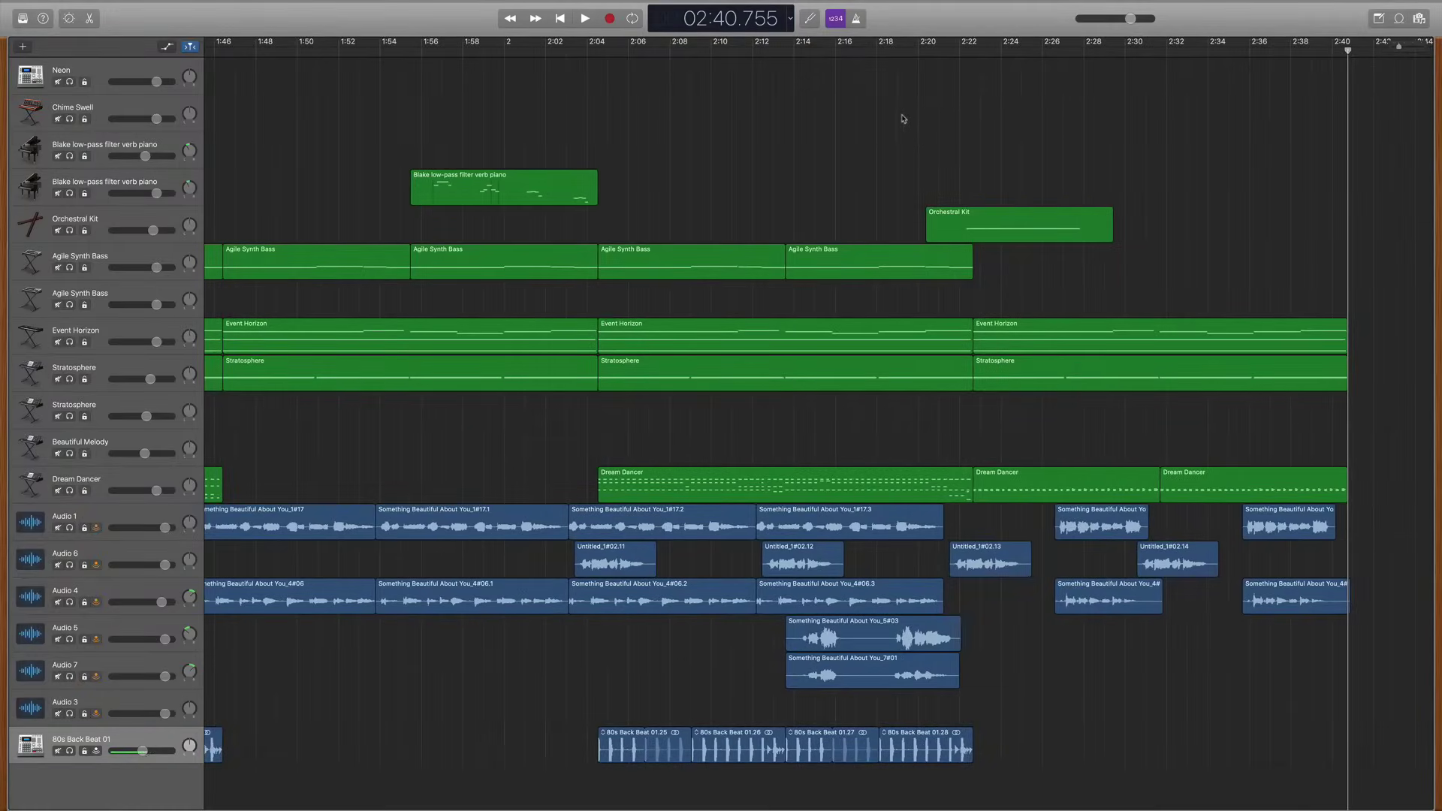
click(789, 22)
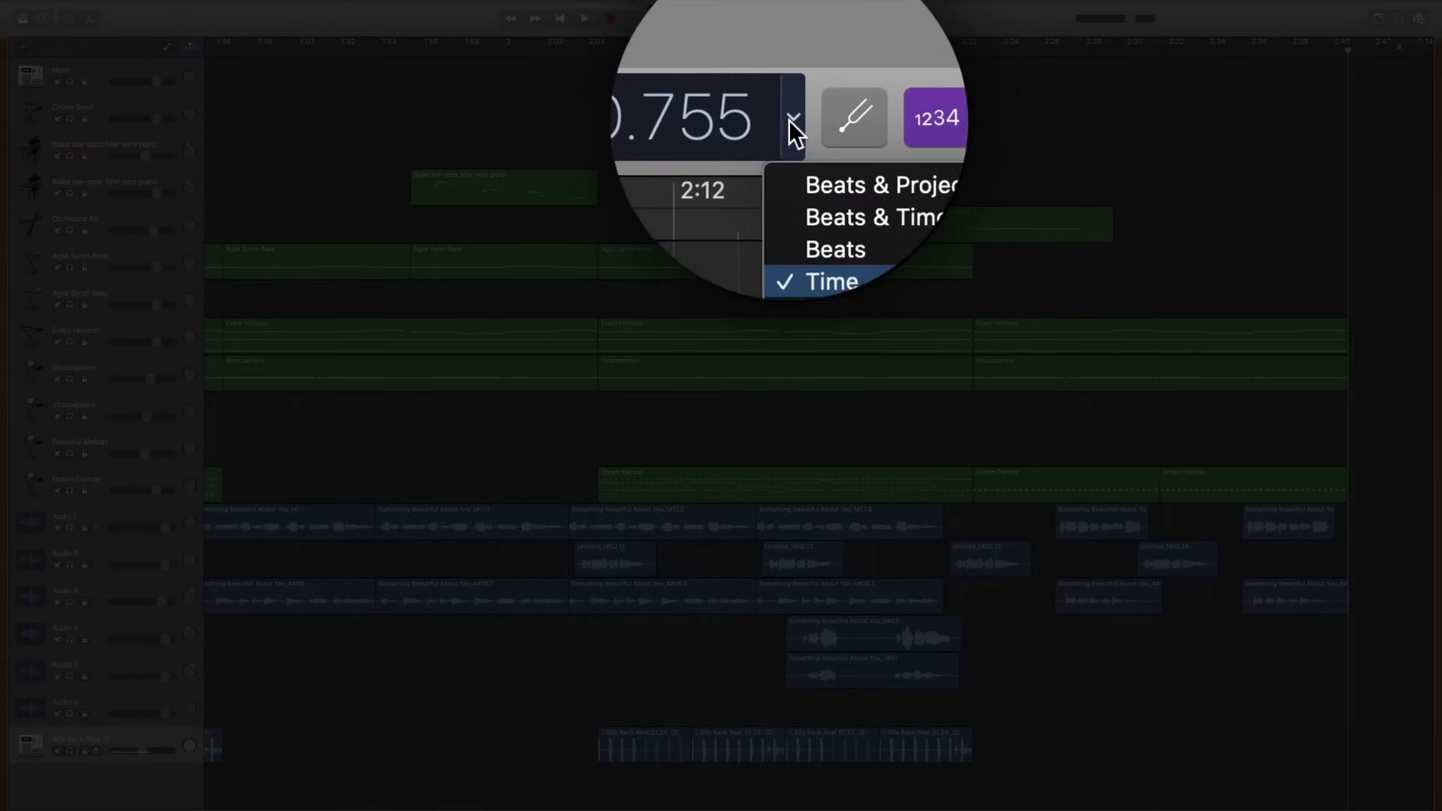
click(805, 229)
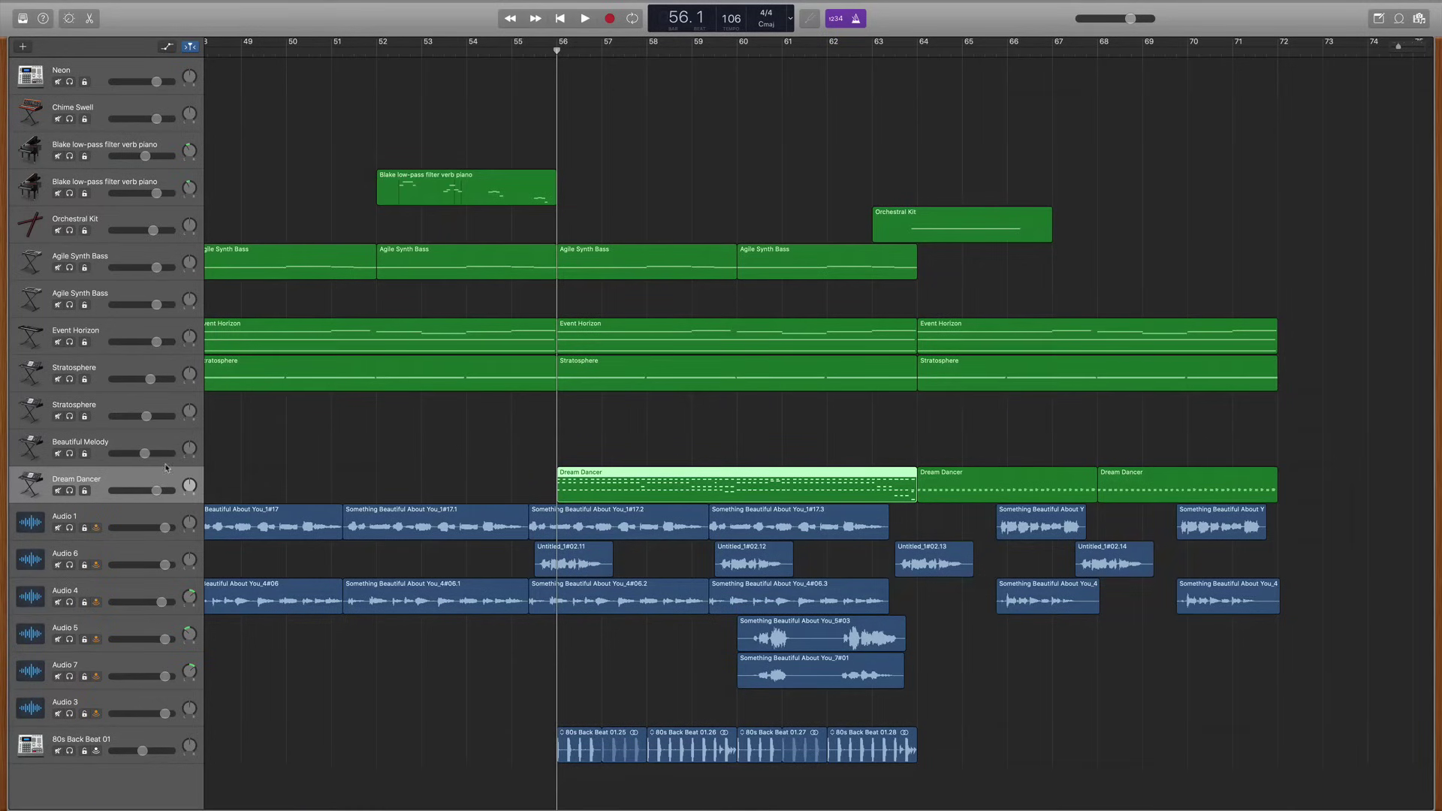
- Open the Dream Dancer region's notes and test-edit a note, then restore it to its original pitch
click(506, 476)
click(586, 477)
key(e)
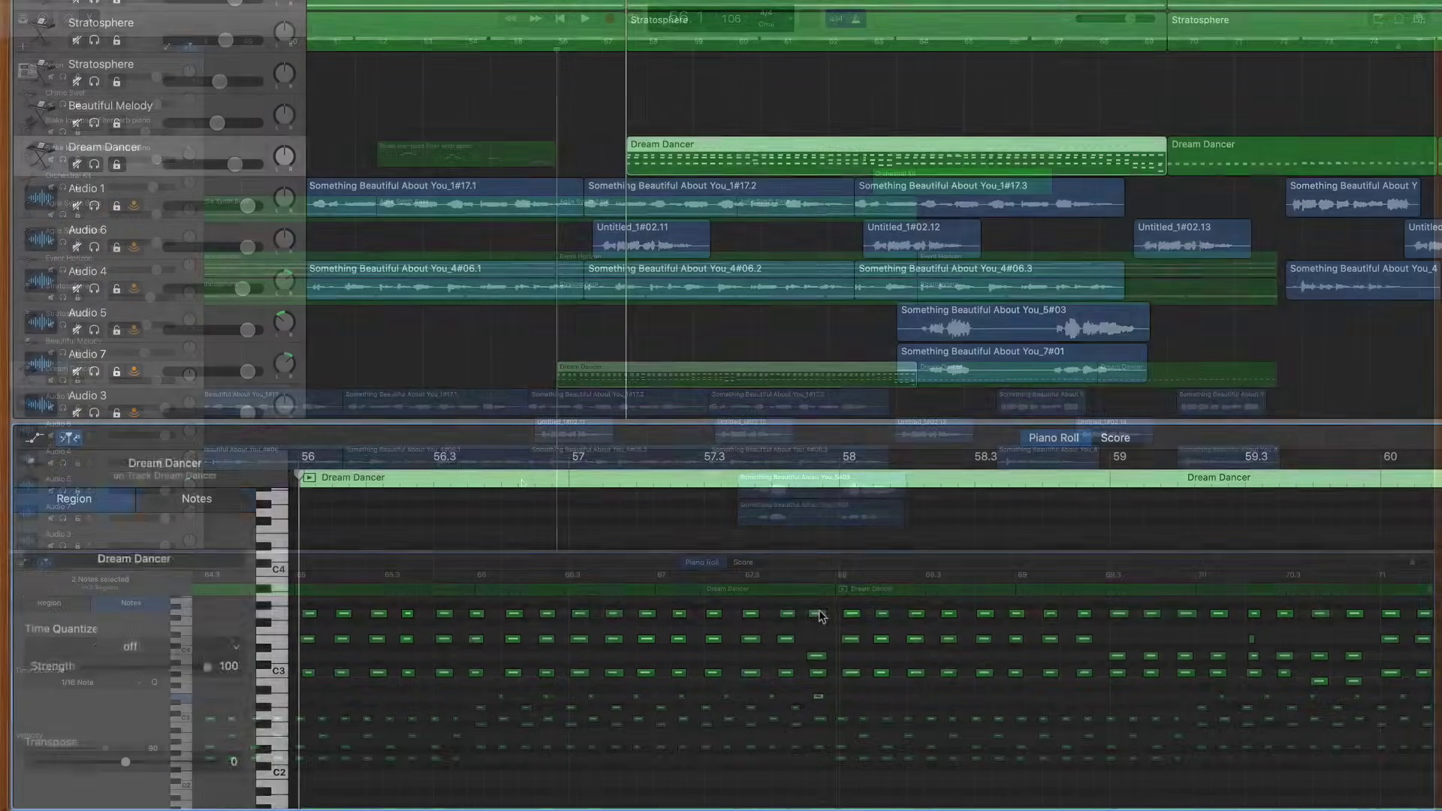
drag(546, 679, 547, 654)
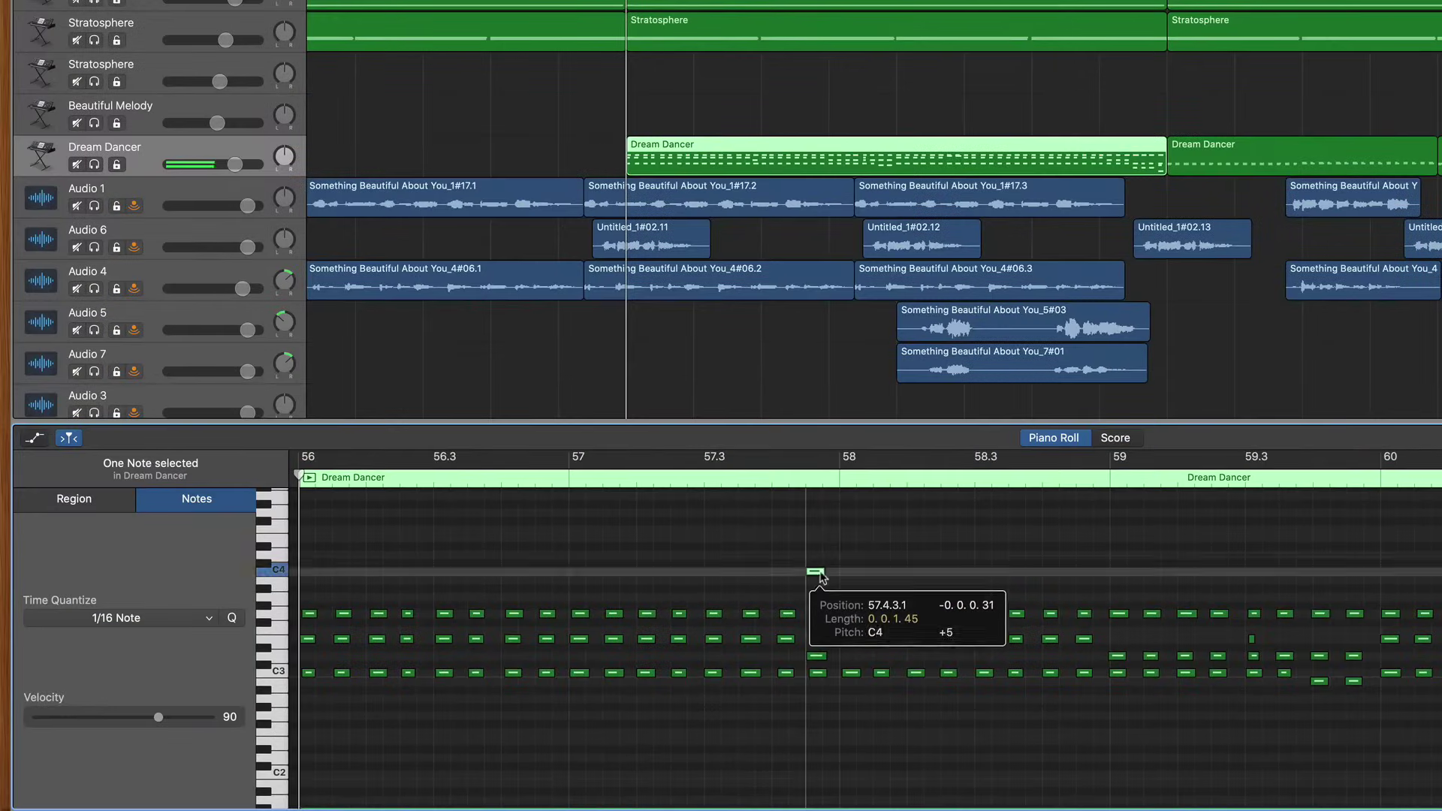
mouse_move(821, 575)
mouse_down()
mouse_move(885, 573)
mouse_move(830, 575)
mouse_up()
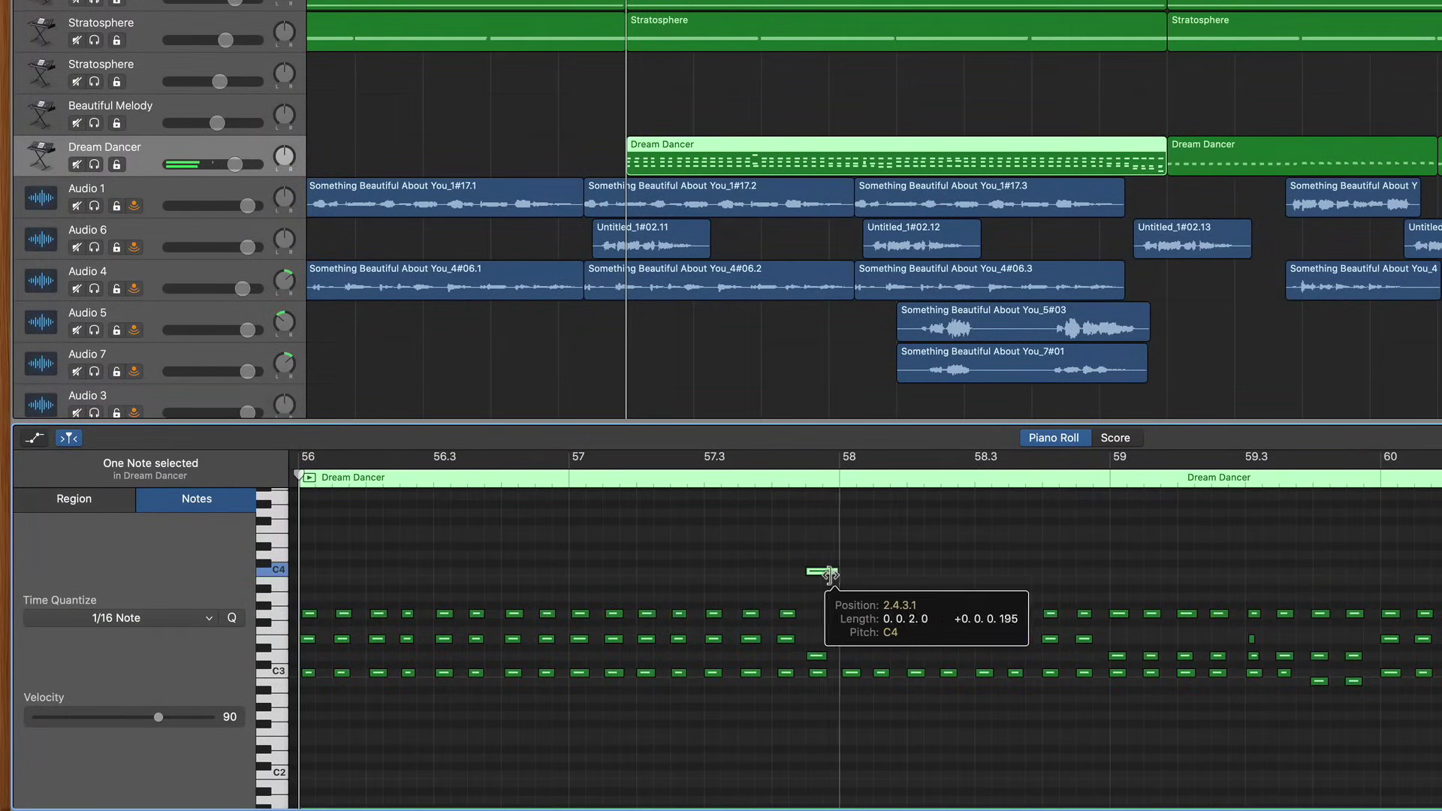
key(Delete)
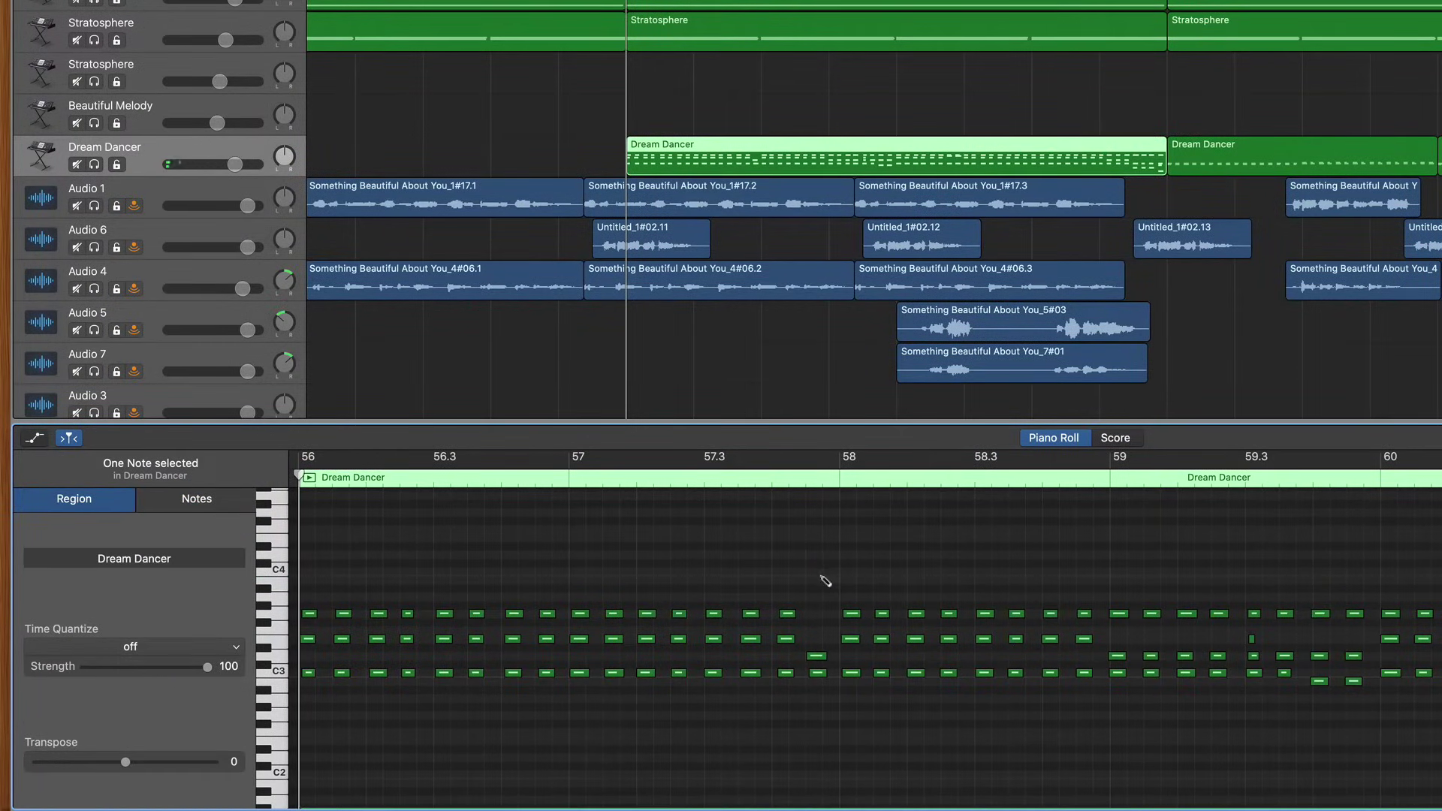
key(super+z)
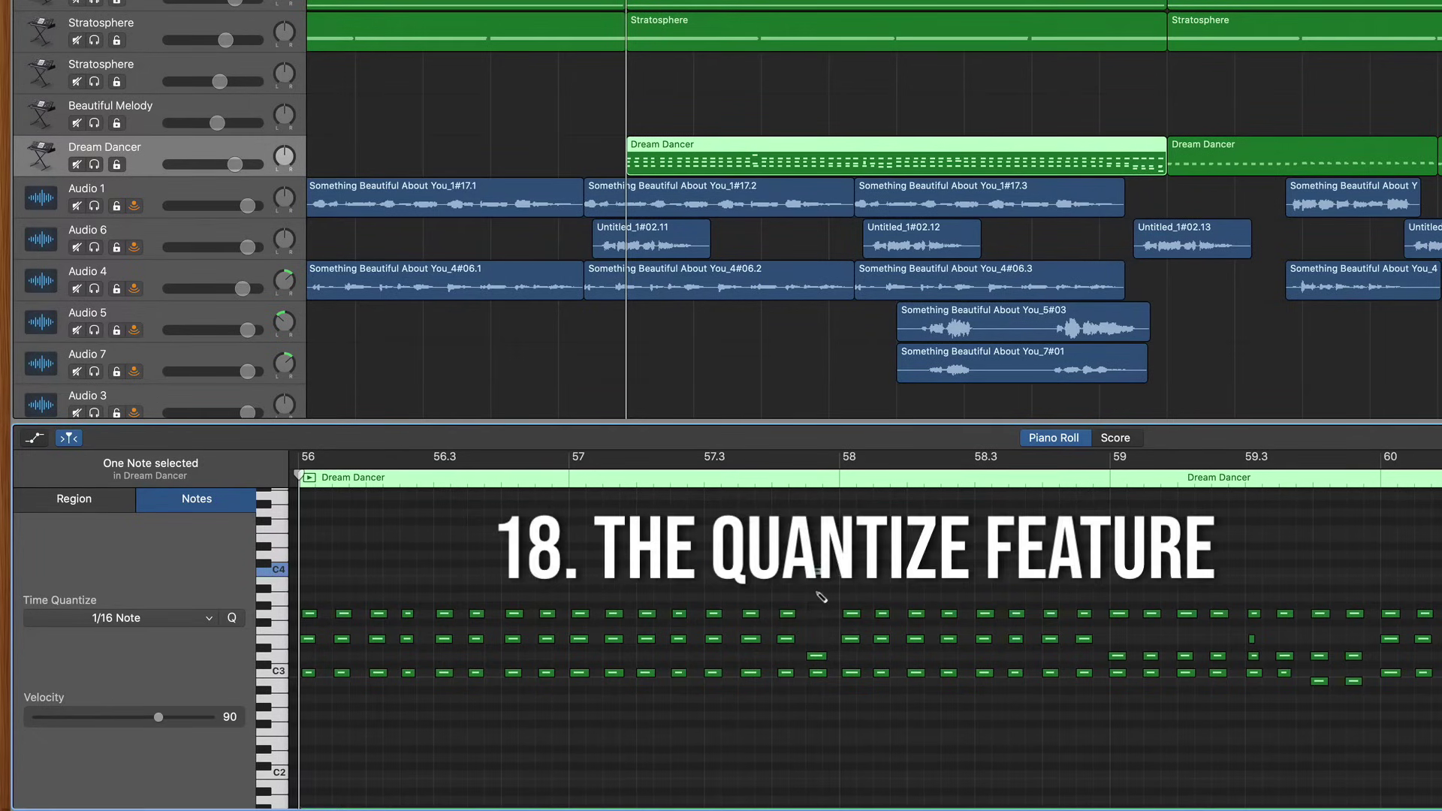
key(alt+Down)
key(alt+Down)
key(alt+Down)
key(alt+Down)
key(alt+Down)
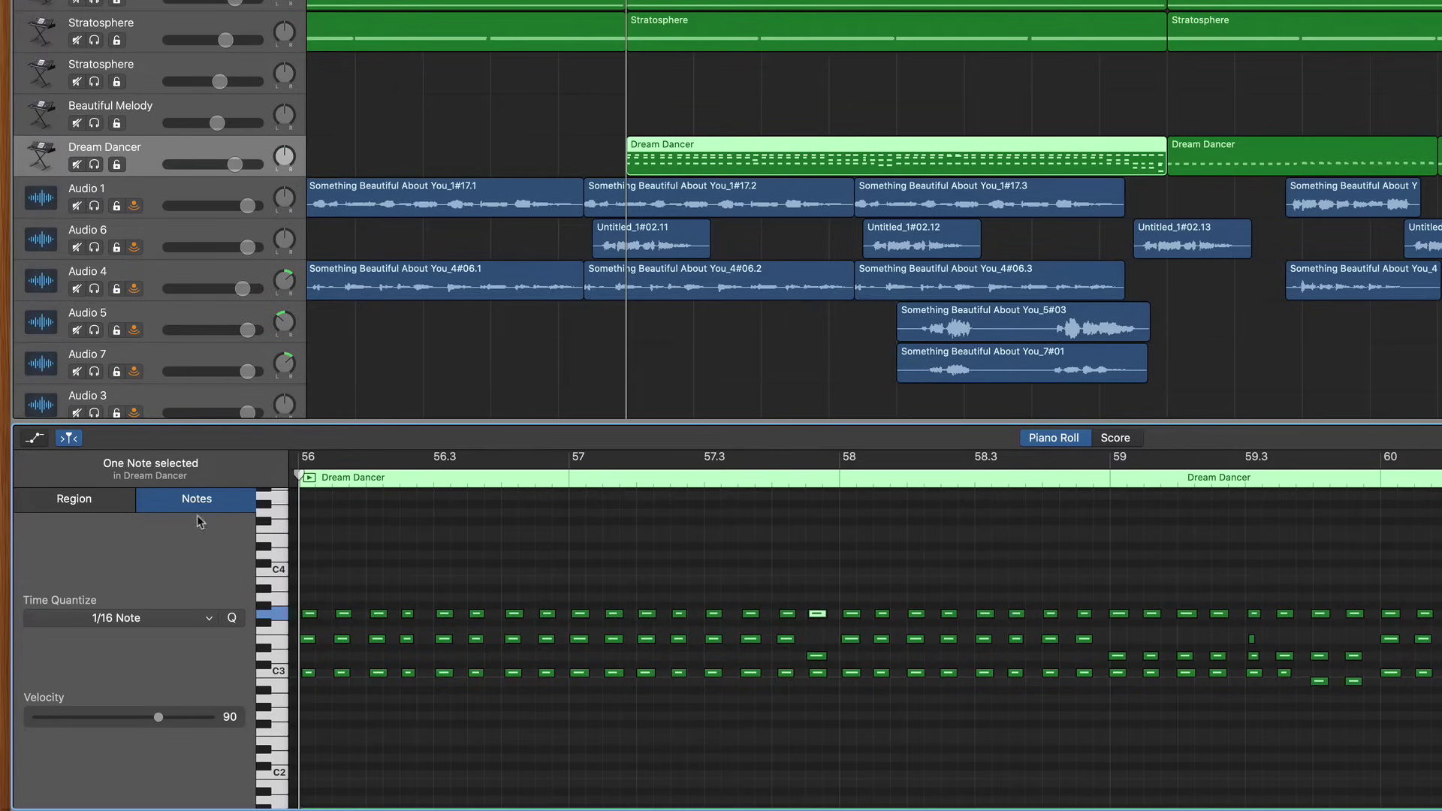
- Quantize the whole Dream Dancer region to 1/16 notes at strength 100
click(66, 503)
click(146, 650)
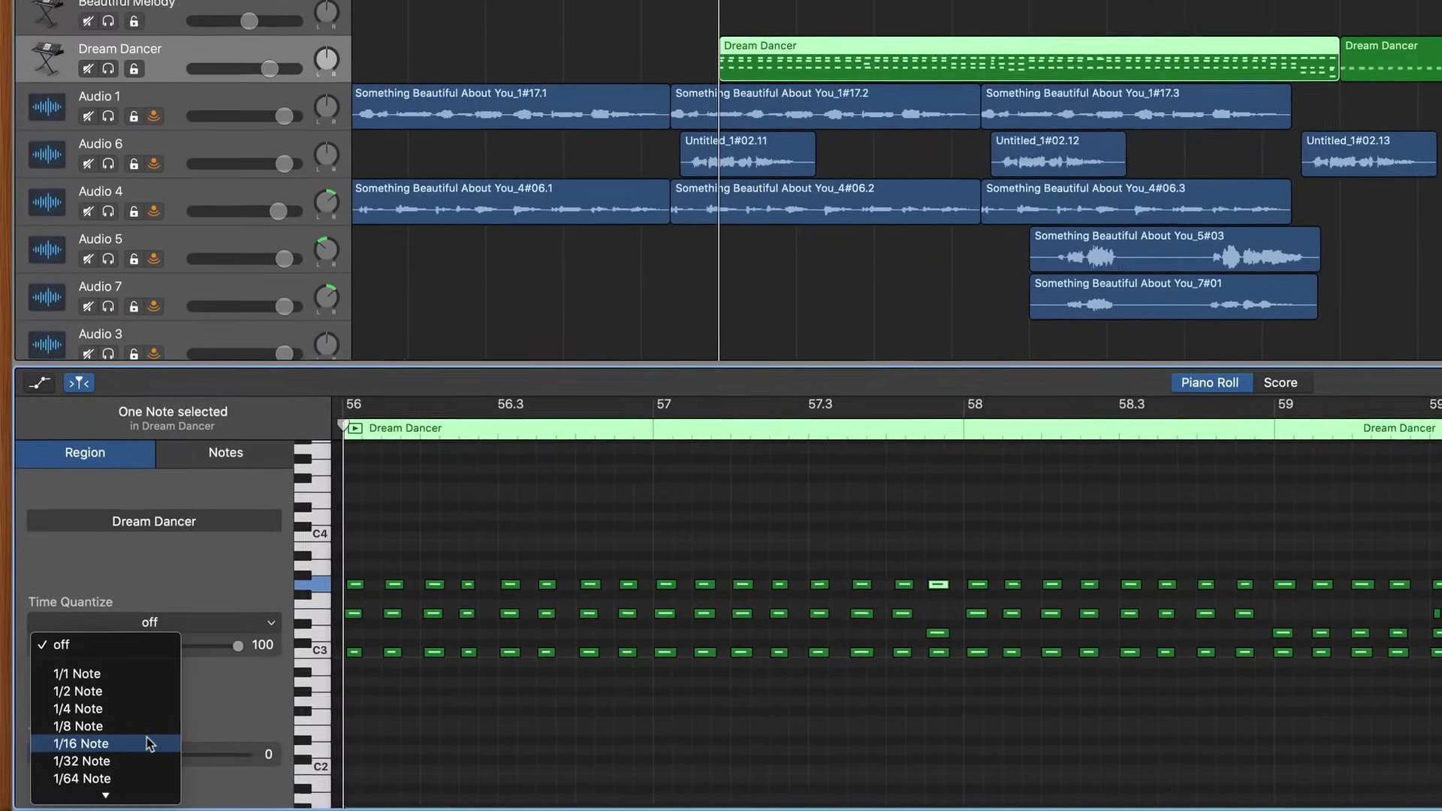
click(147, 742)
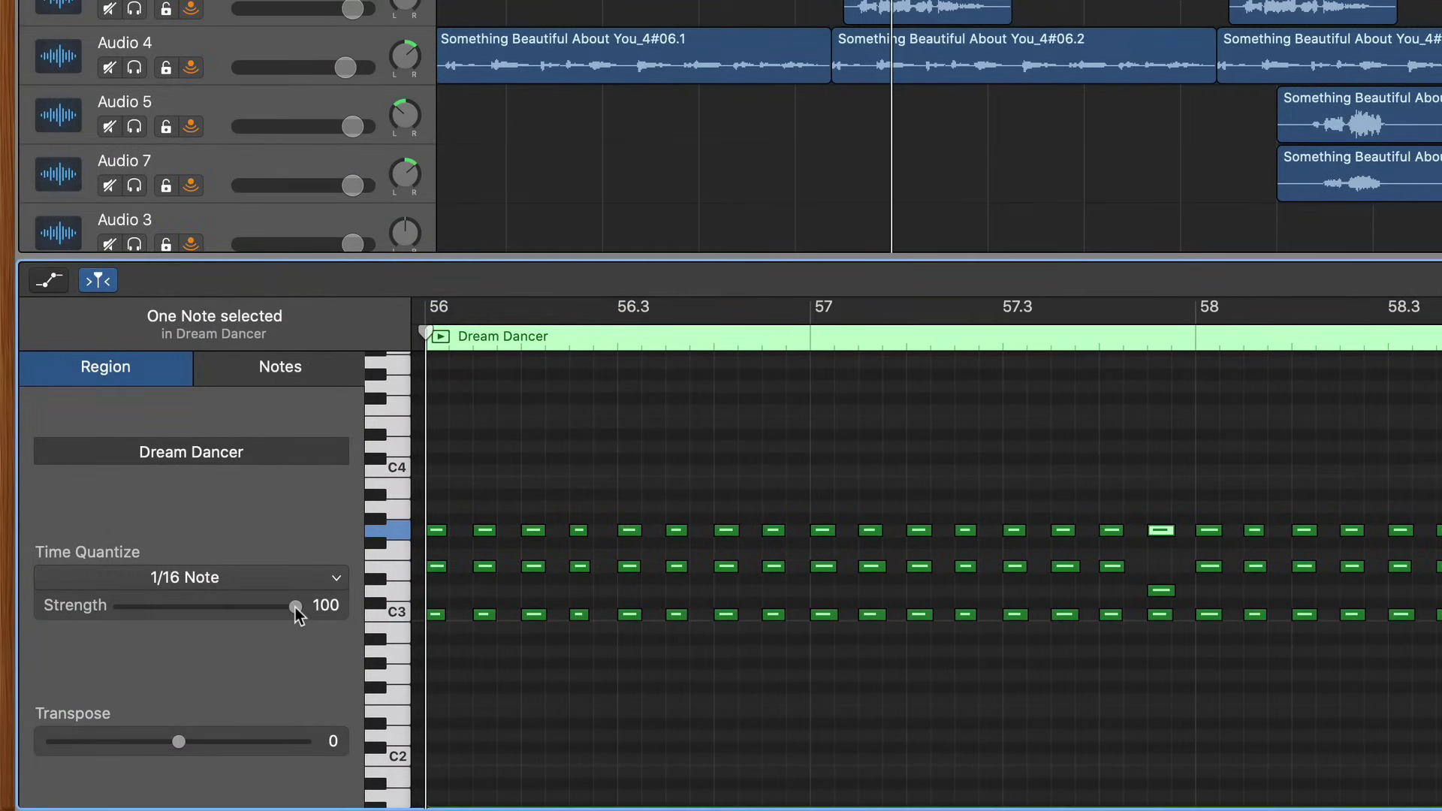
drag(296, 606, 216, 606)
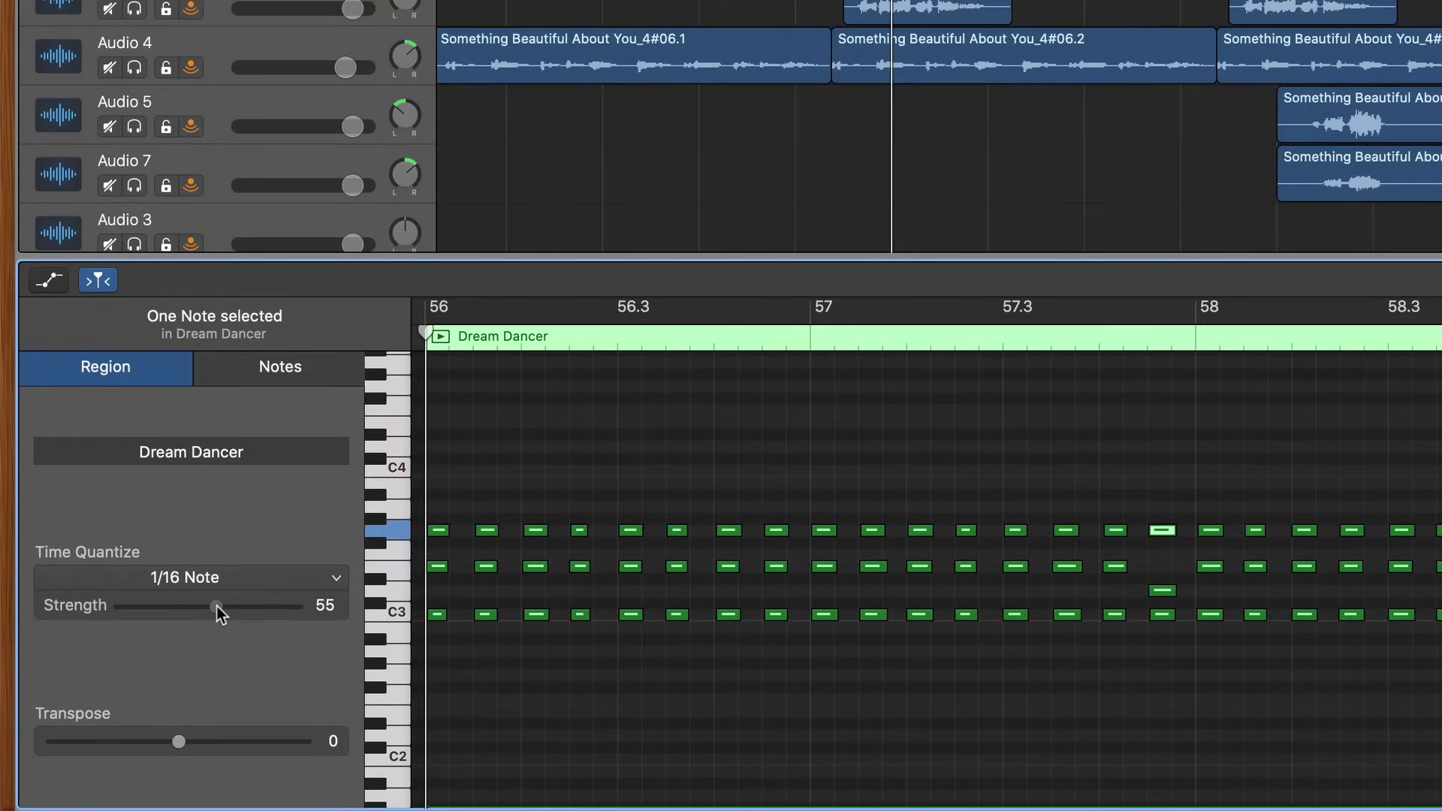
drag(216, 606, 311, 606)
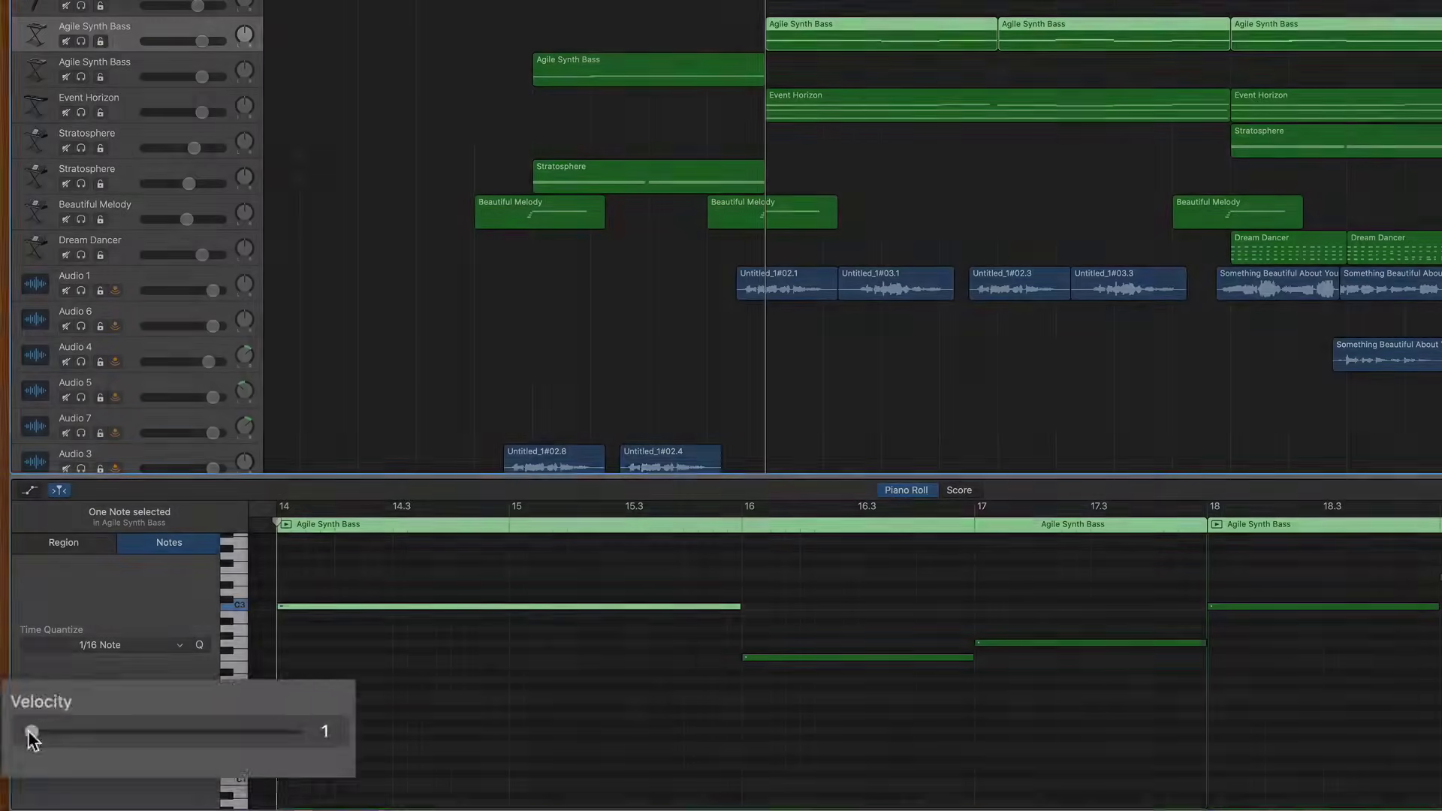
- Compare the bass note at velocity 1 and 127 with Agile Synth Bass soloed, settling on 127
drag(32, 729, 184, 730)
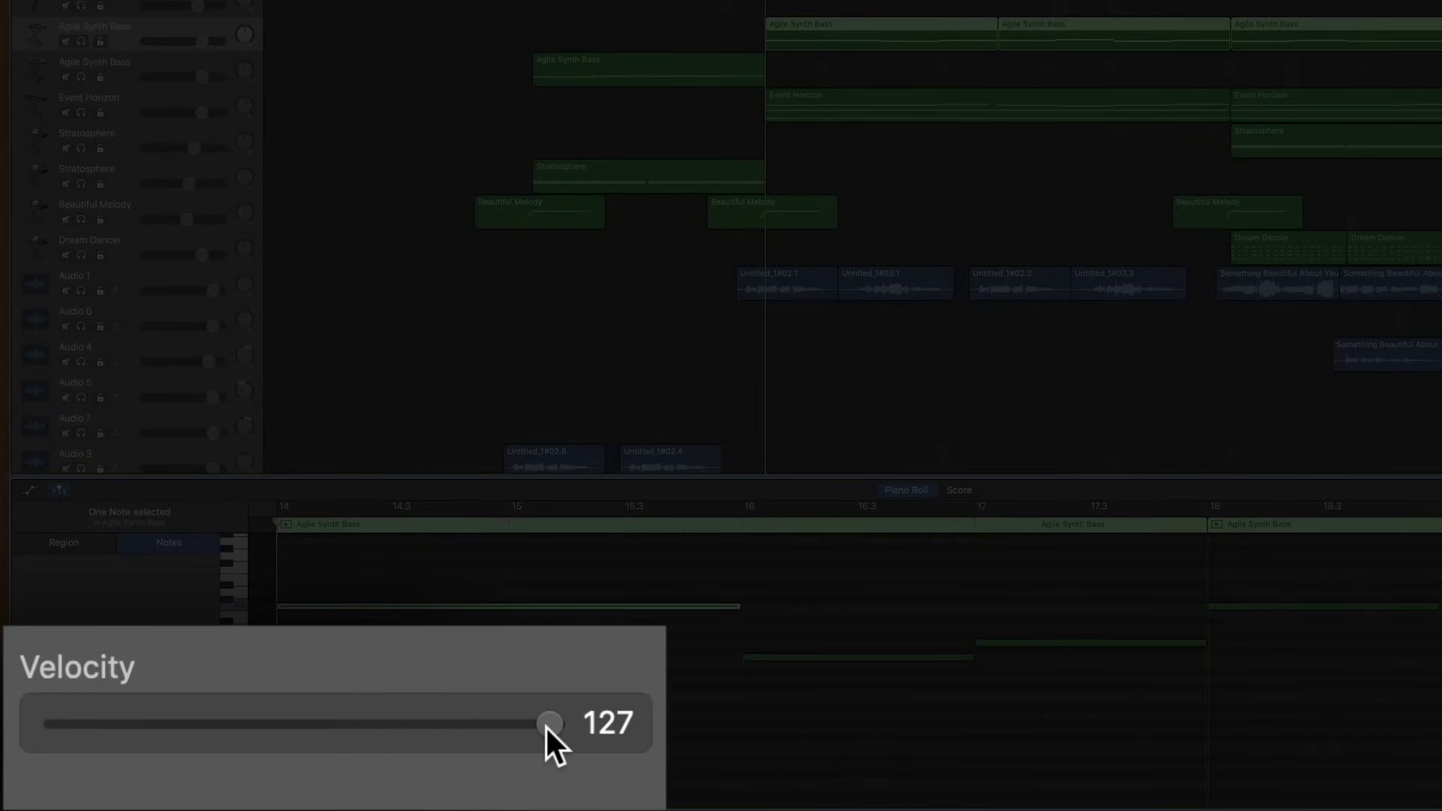
drag(545, 725, 62, 732)
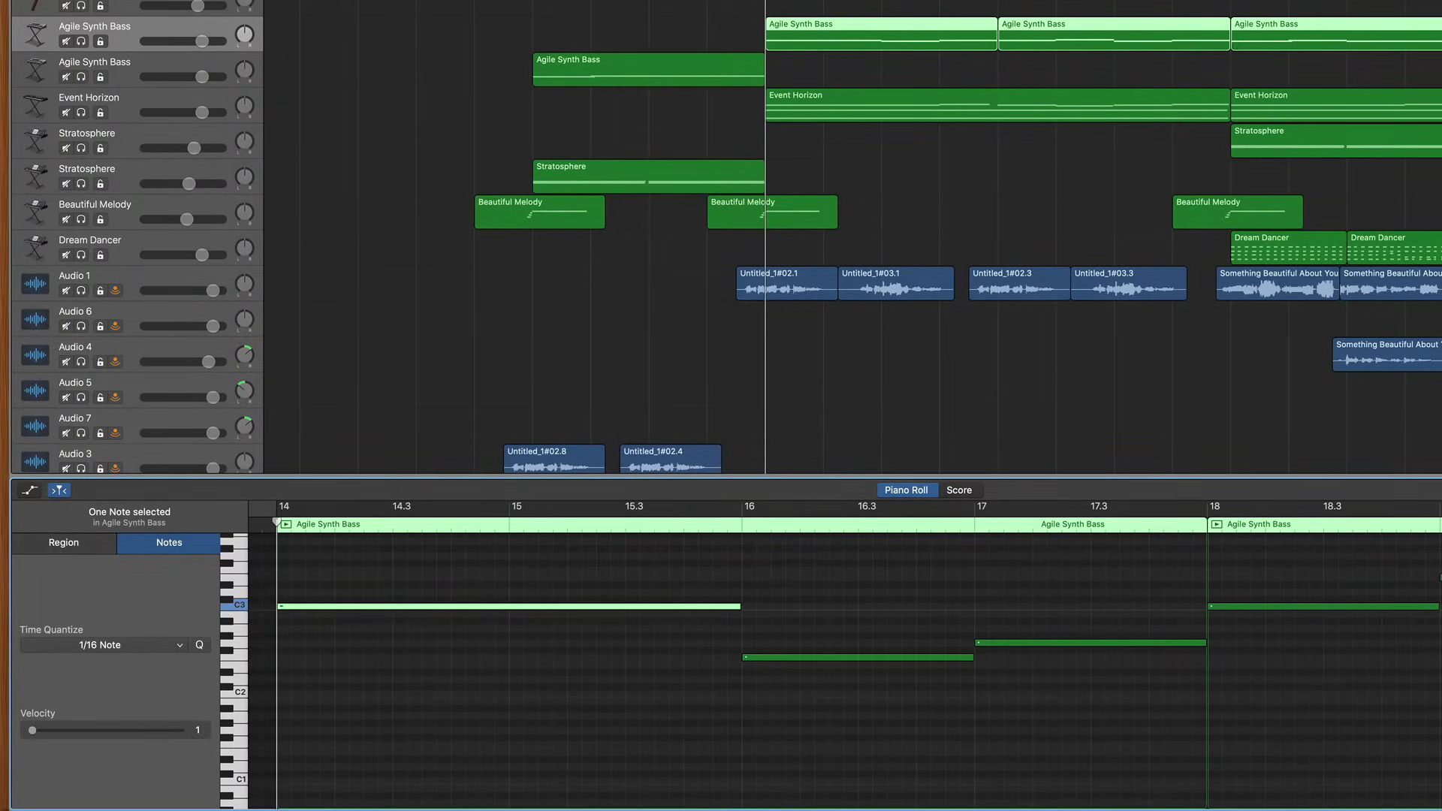
scroll(732, 2, left, 10)
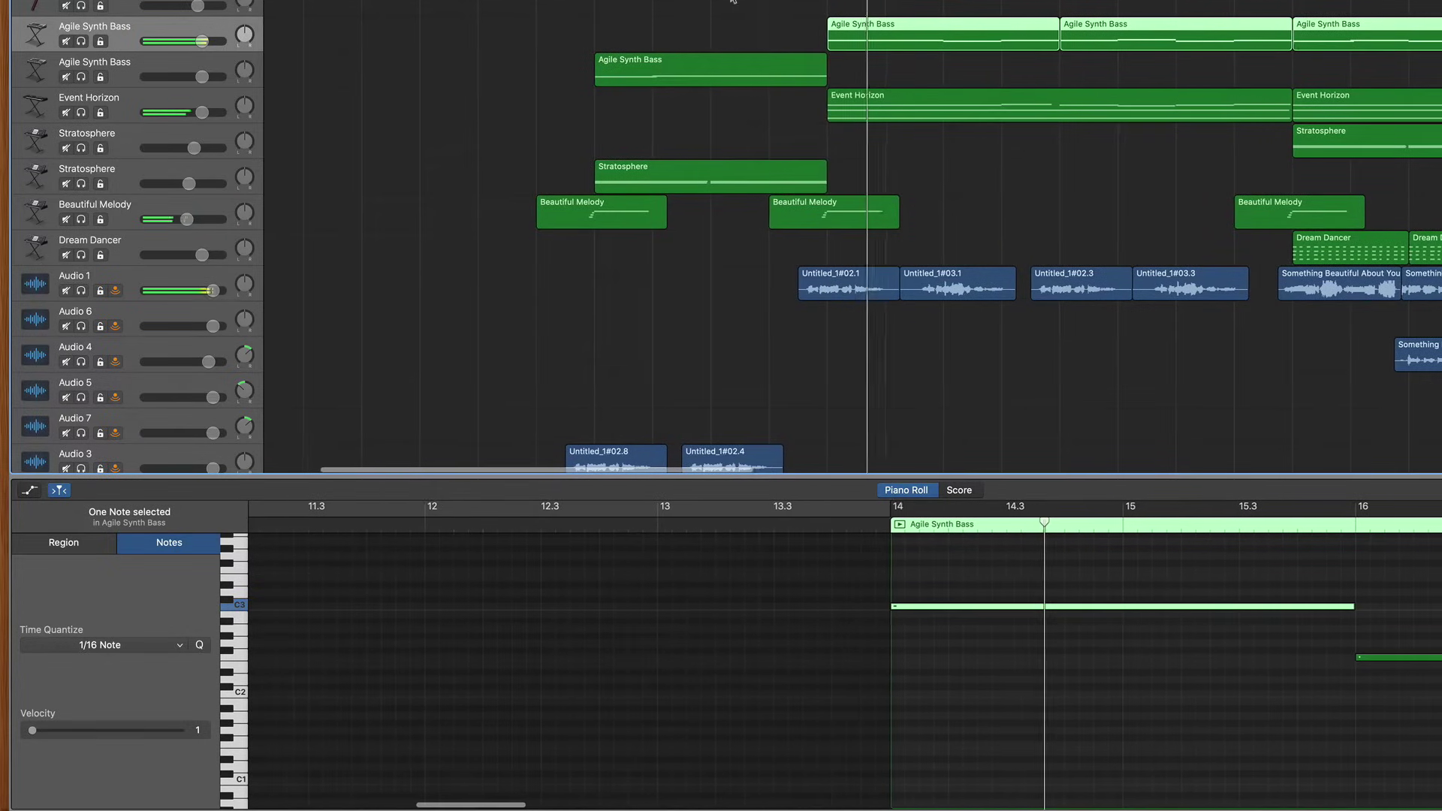
key(s)
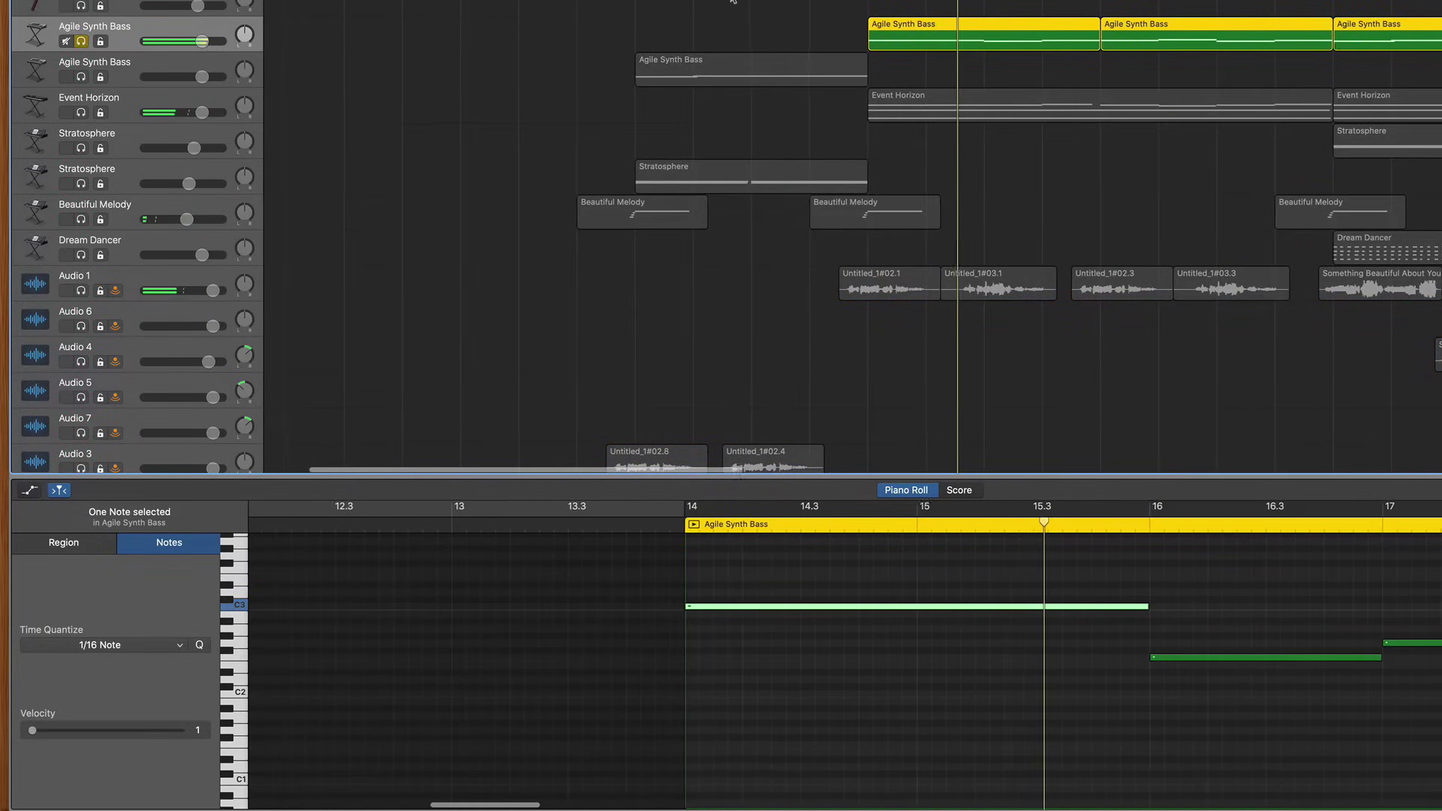
key(s)
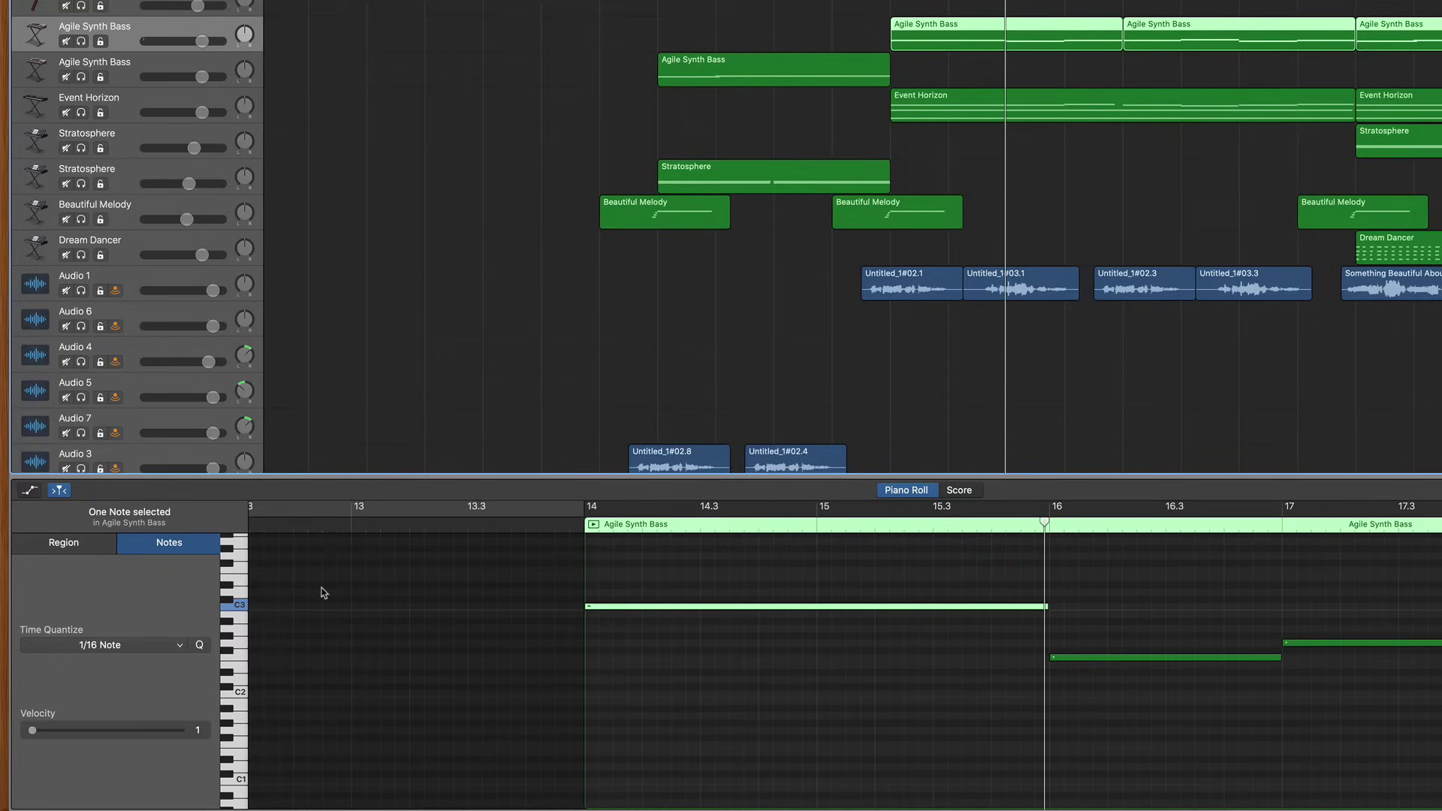
drag(32, 730, 180, 730)
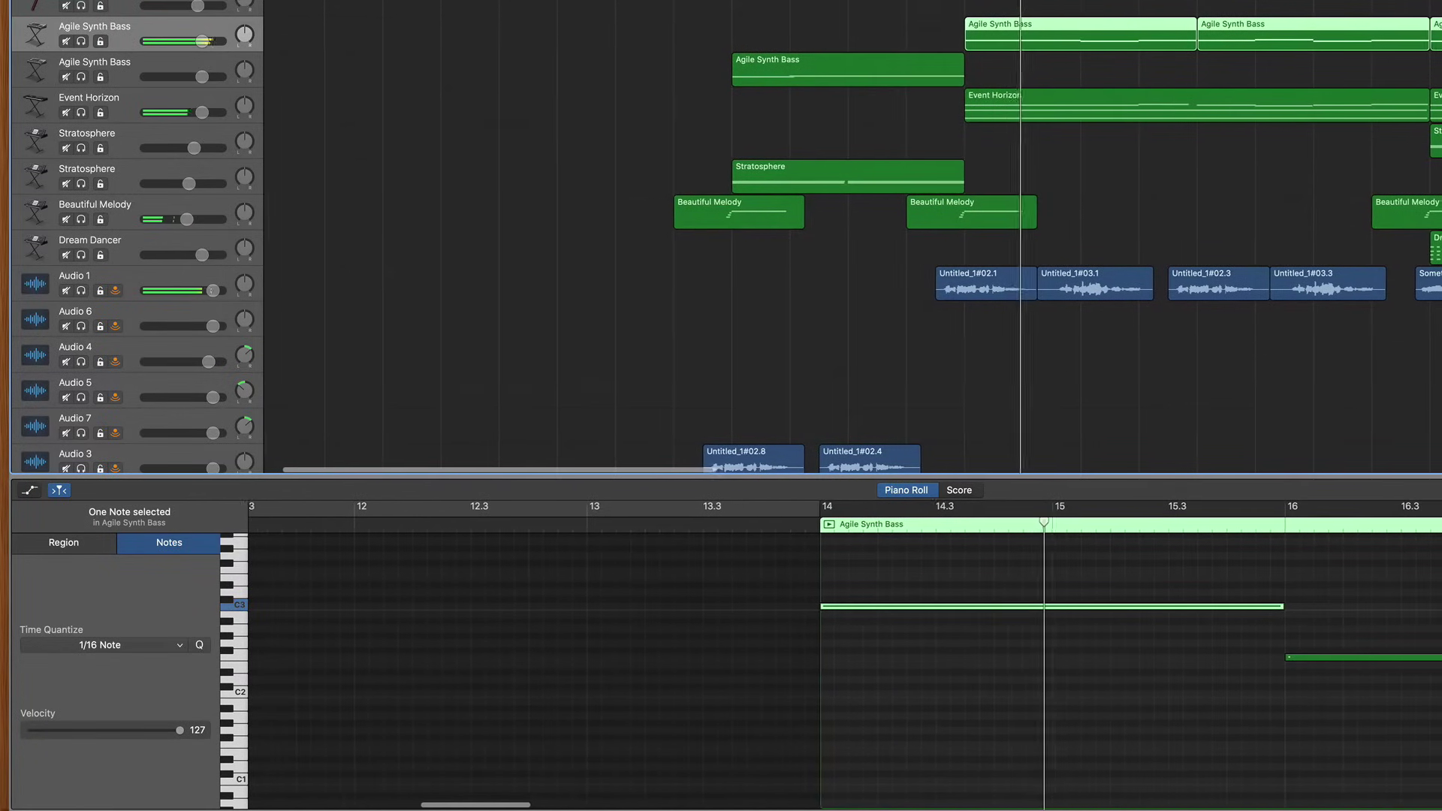
key(s)
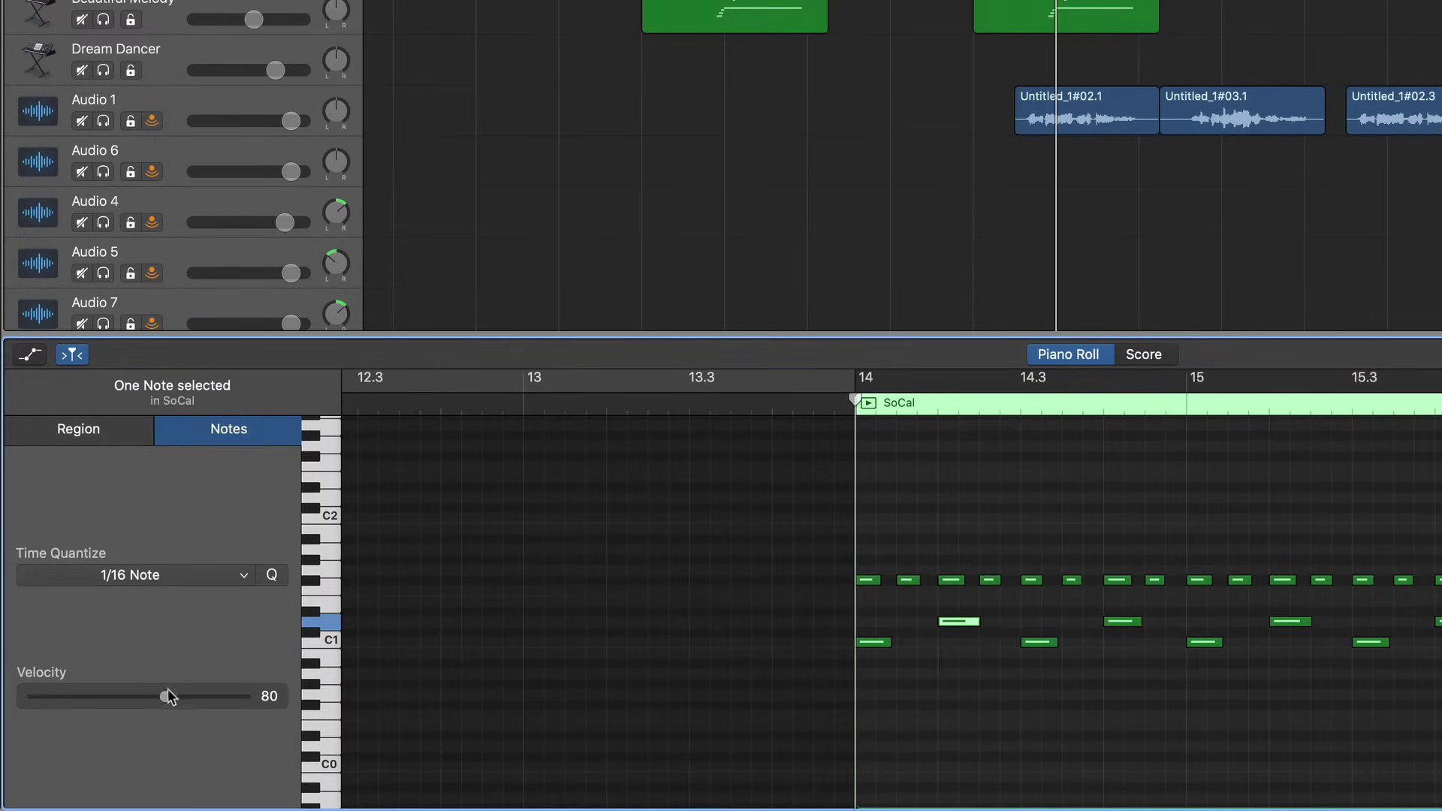
- Push the SoCal D1 note's velocity up to 127, then lower it to 31
drag(169, 701, 267, 691)
mouse_move(948, 627)
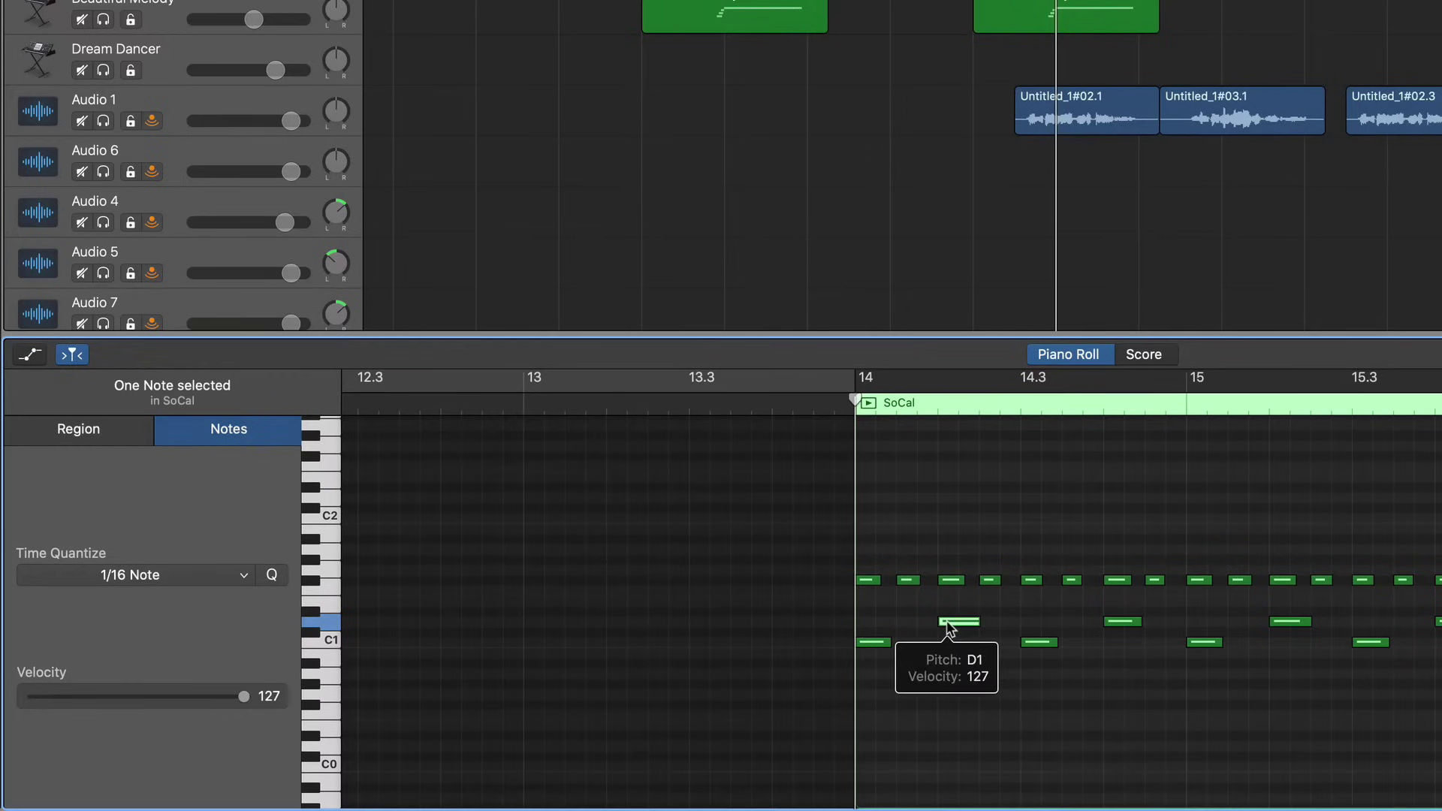
drag(244, 697, 85, 691)
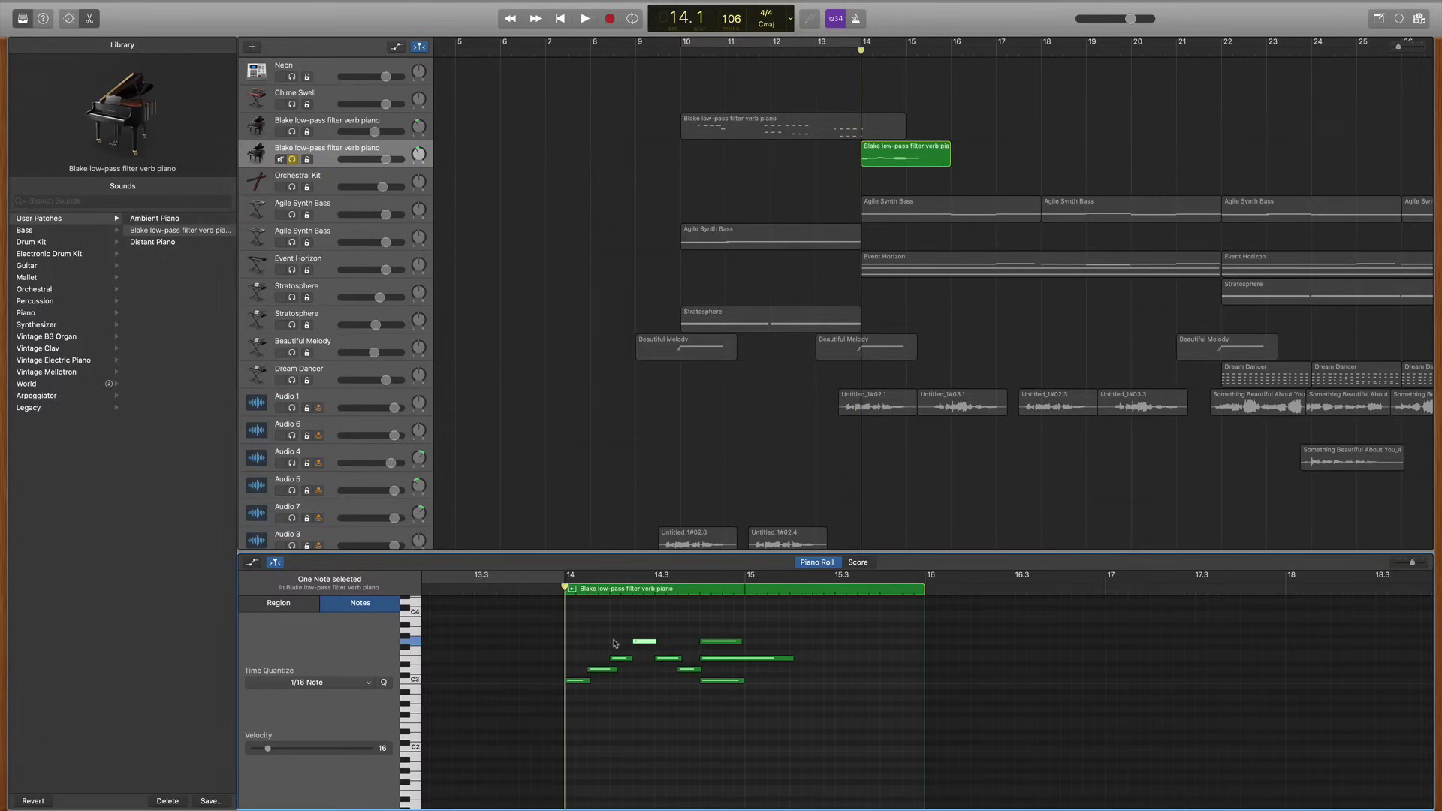
- Check the piano notes' velocities, raise the quiet G3 note from 16 to 96, and replay the region
key(space)
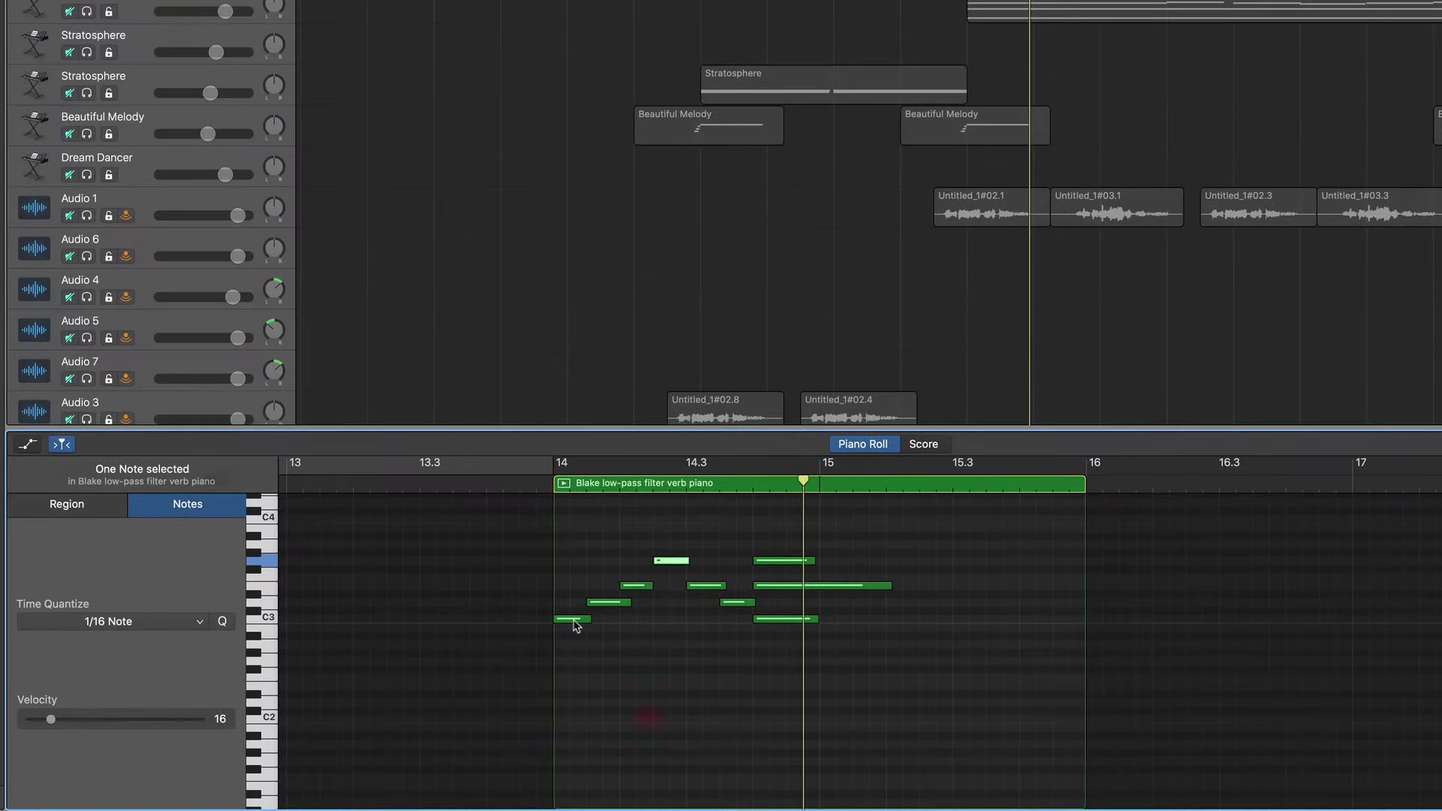
click(574, 621)
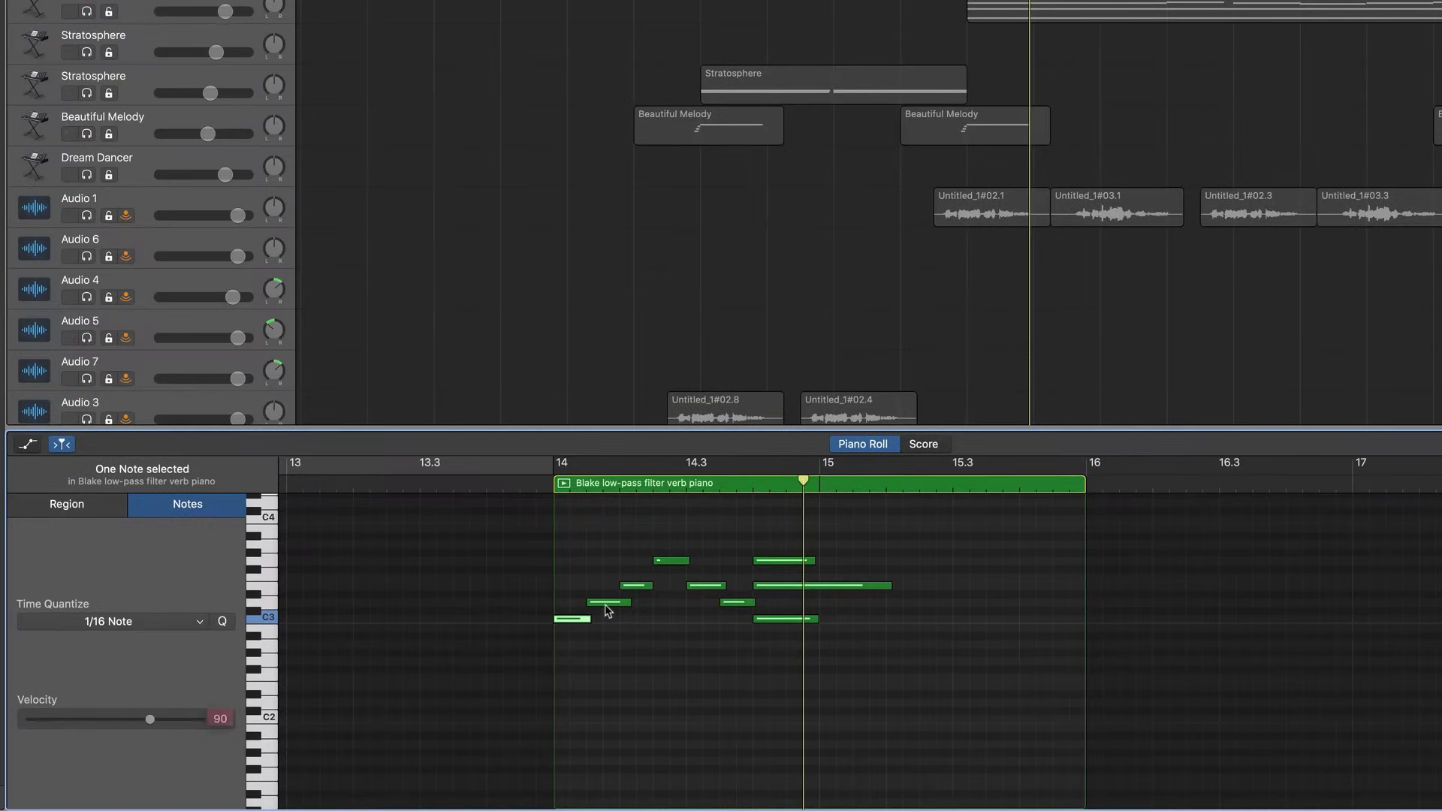
click(609, 603)
click(630, 585)
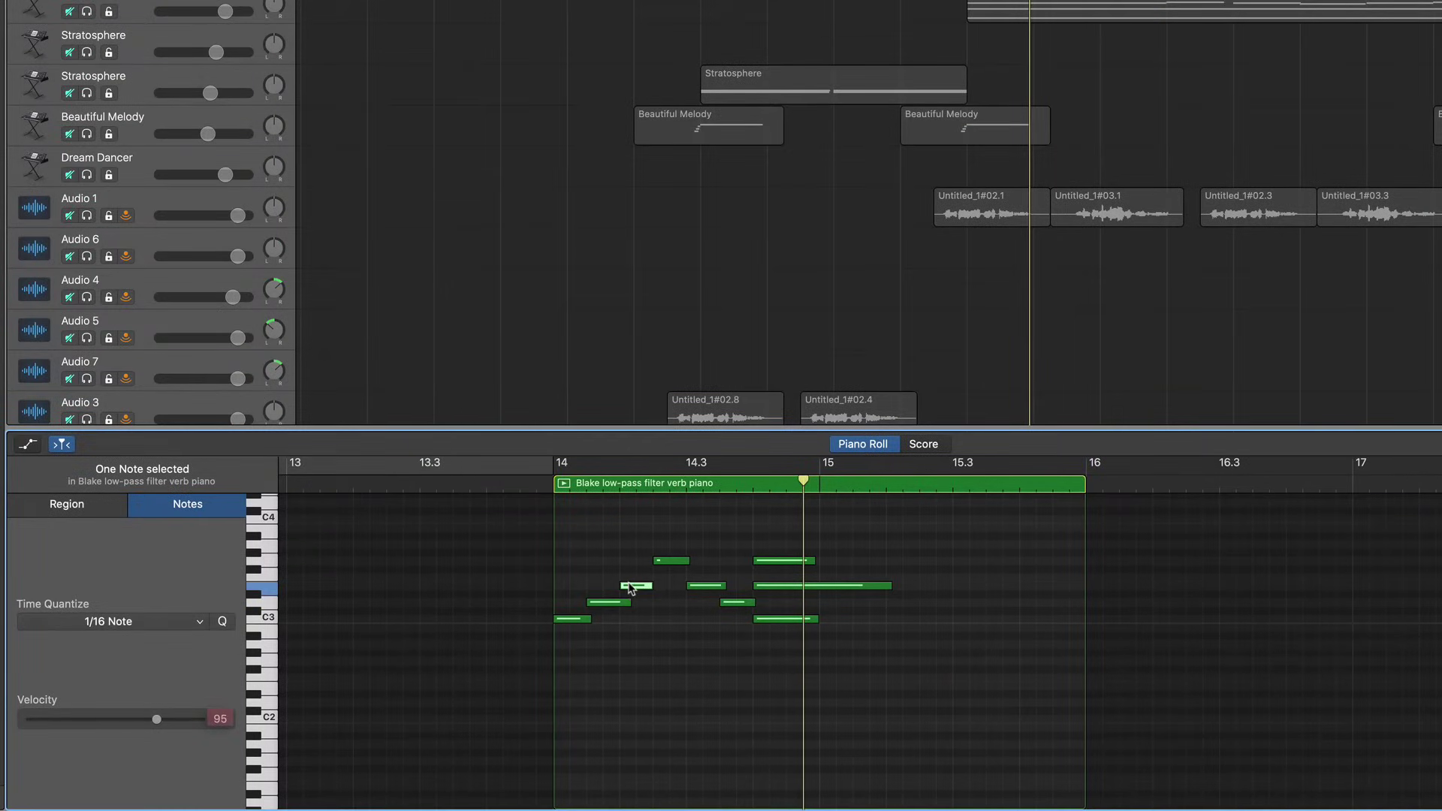
click(669, 562)
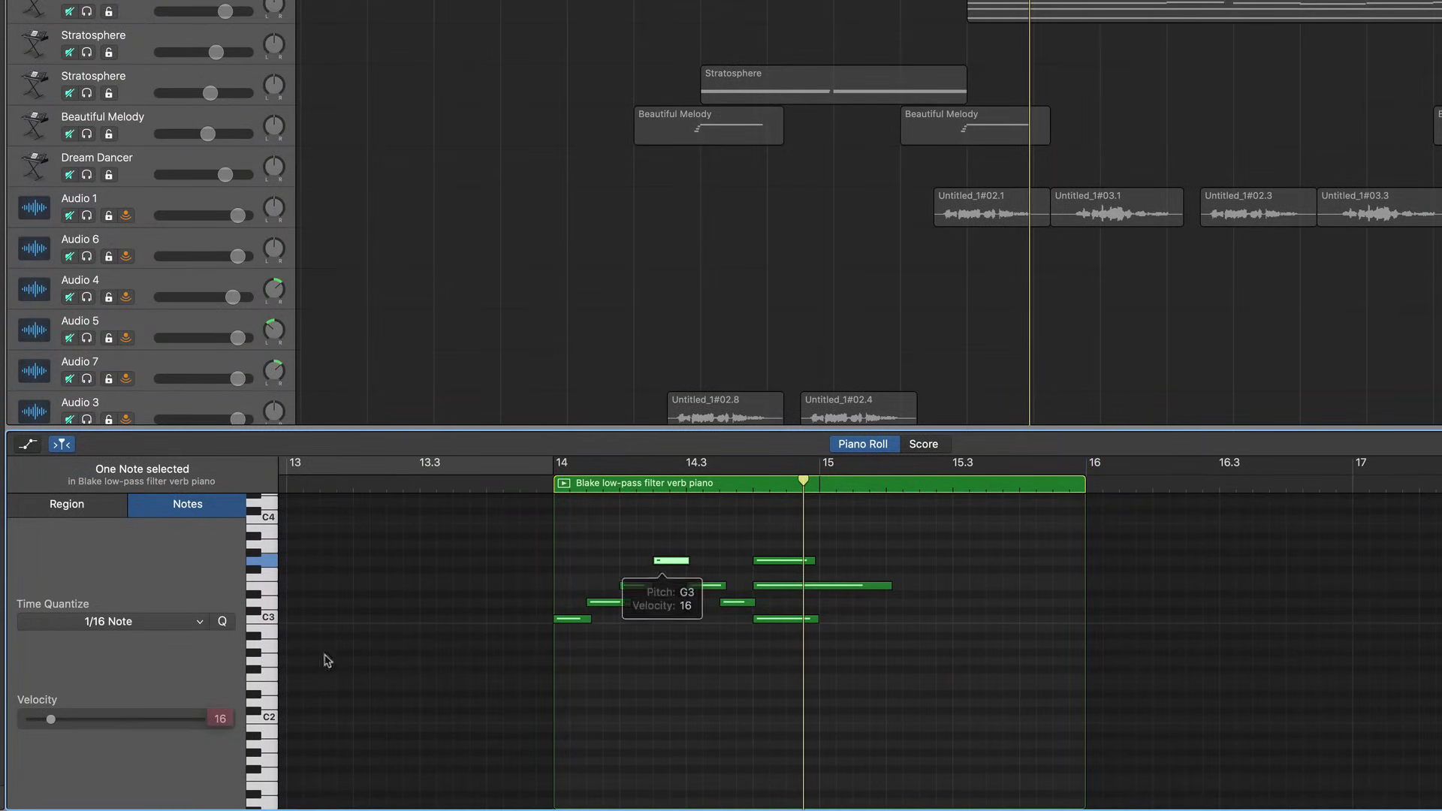
drag(51, 719, 152, 719)
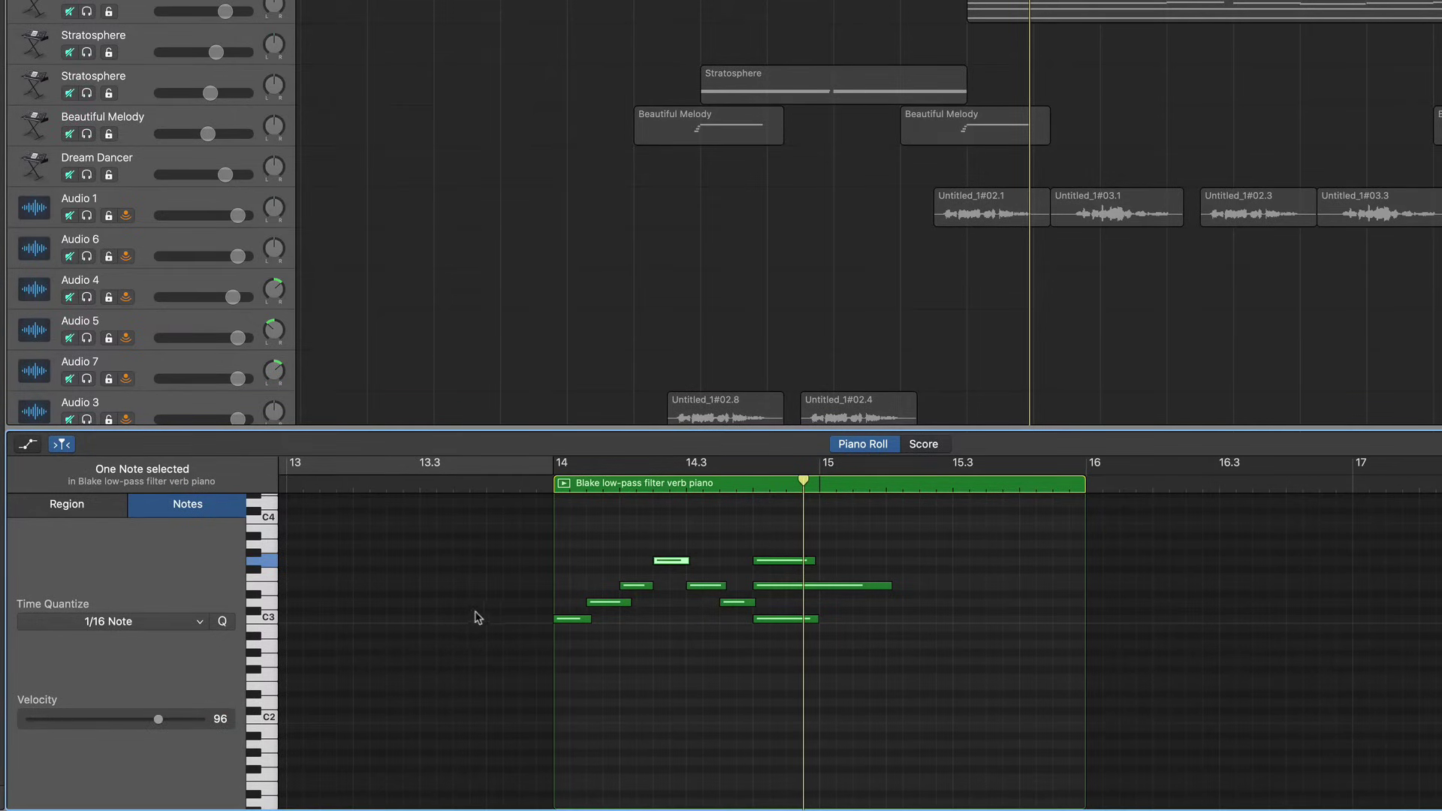
click(555, 486)
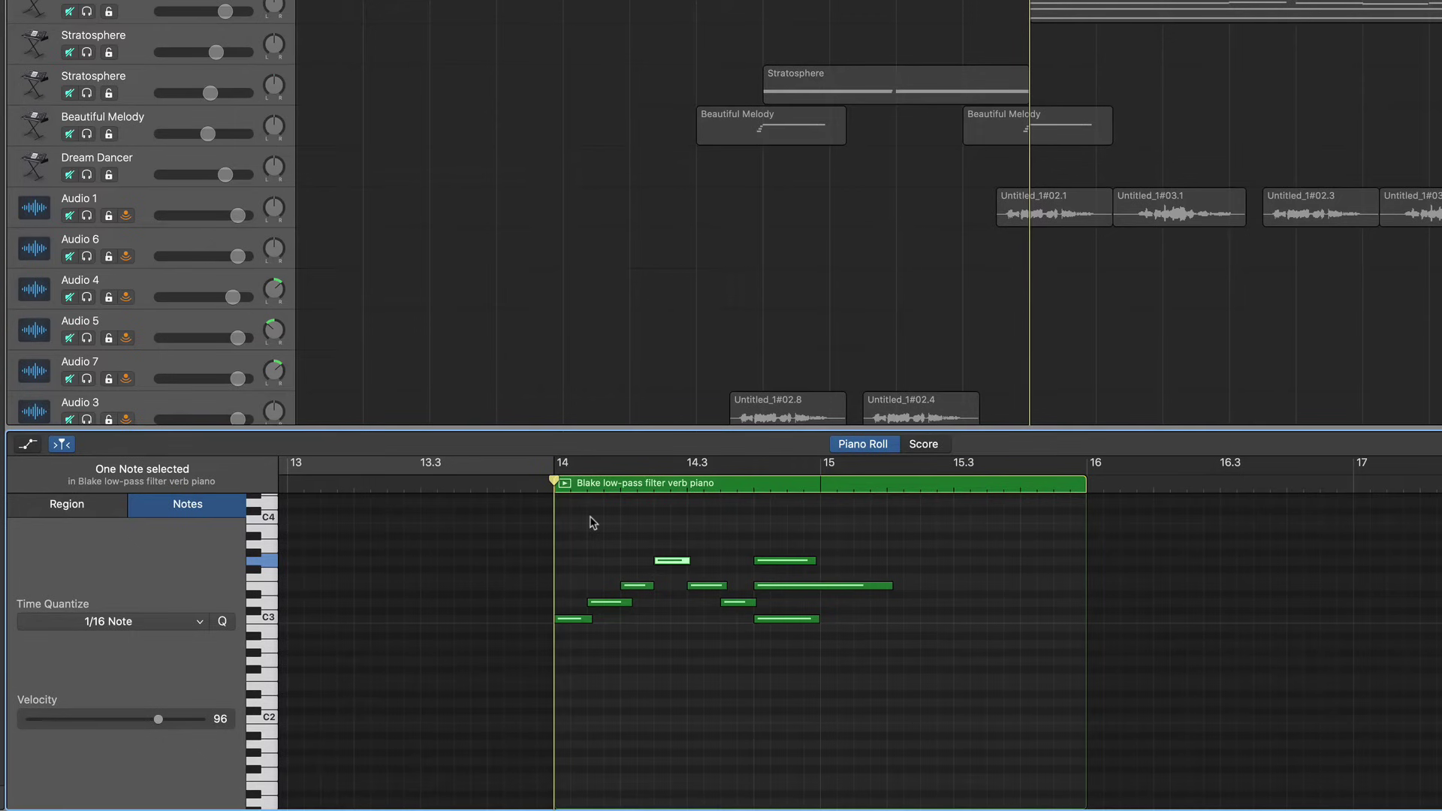
key(space)
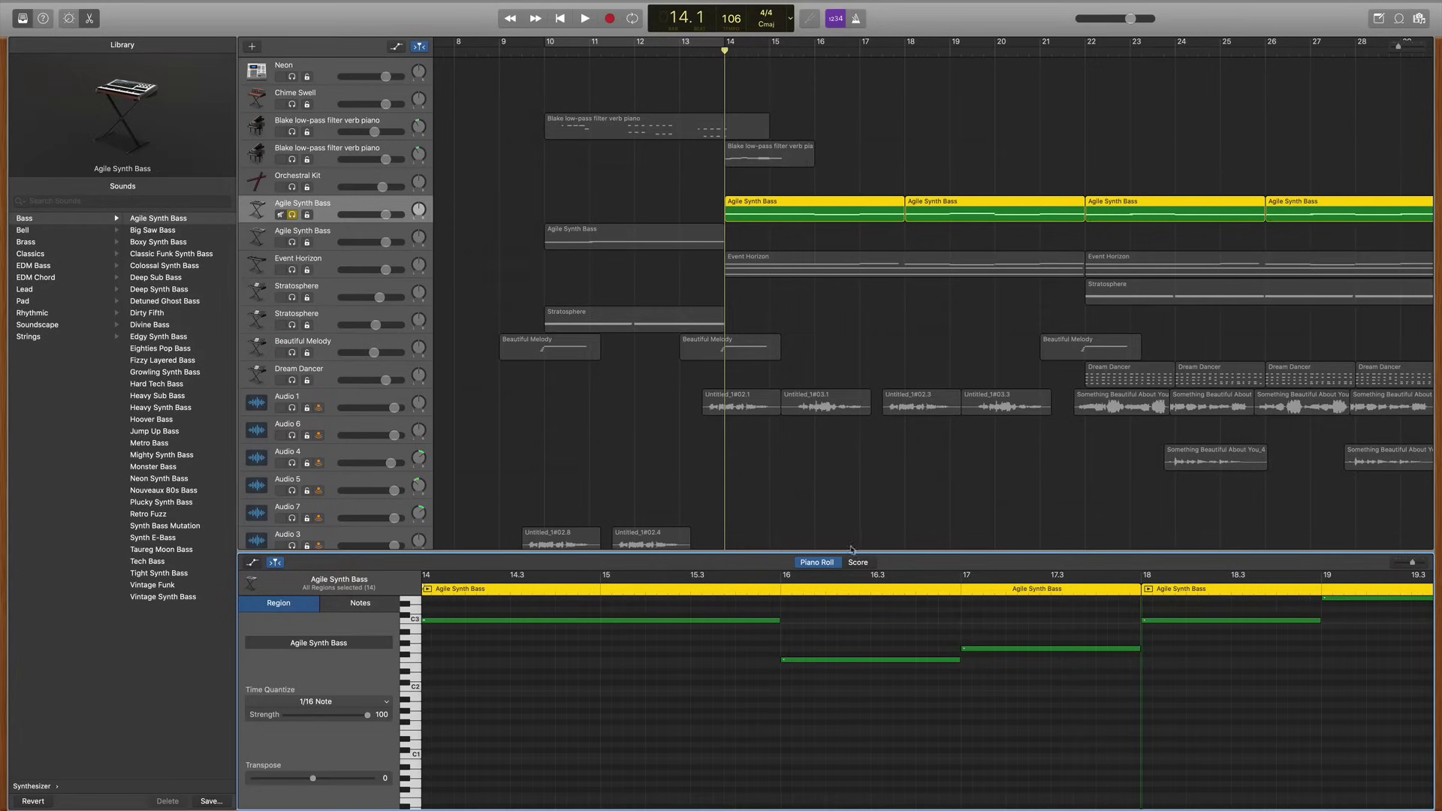
- Preview the bass as a score, return to Piano Roll with transpose at 0, and select the first bass region
key(n)
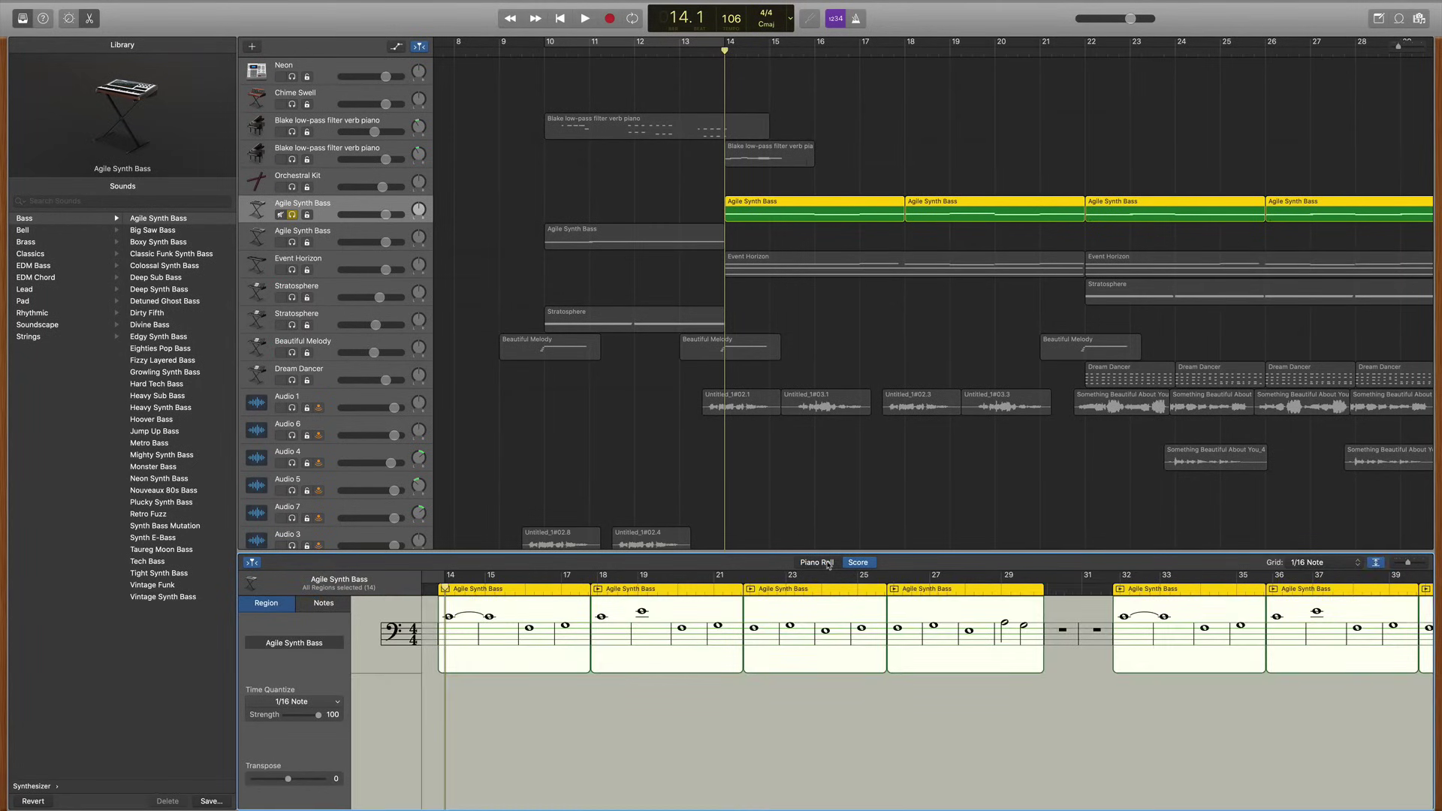
click(828, 563)
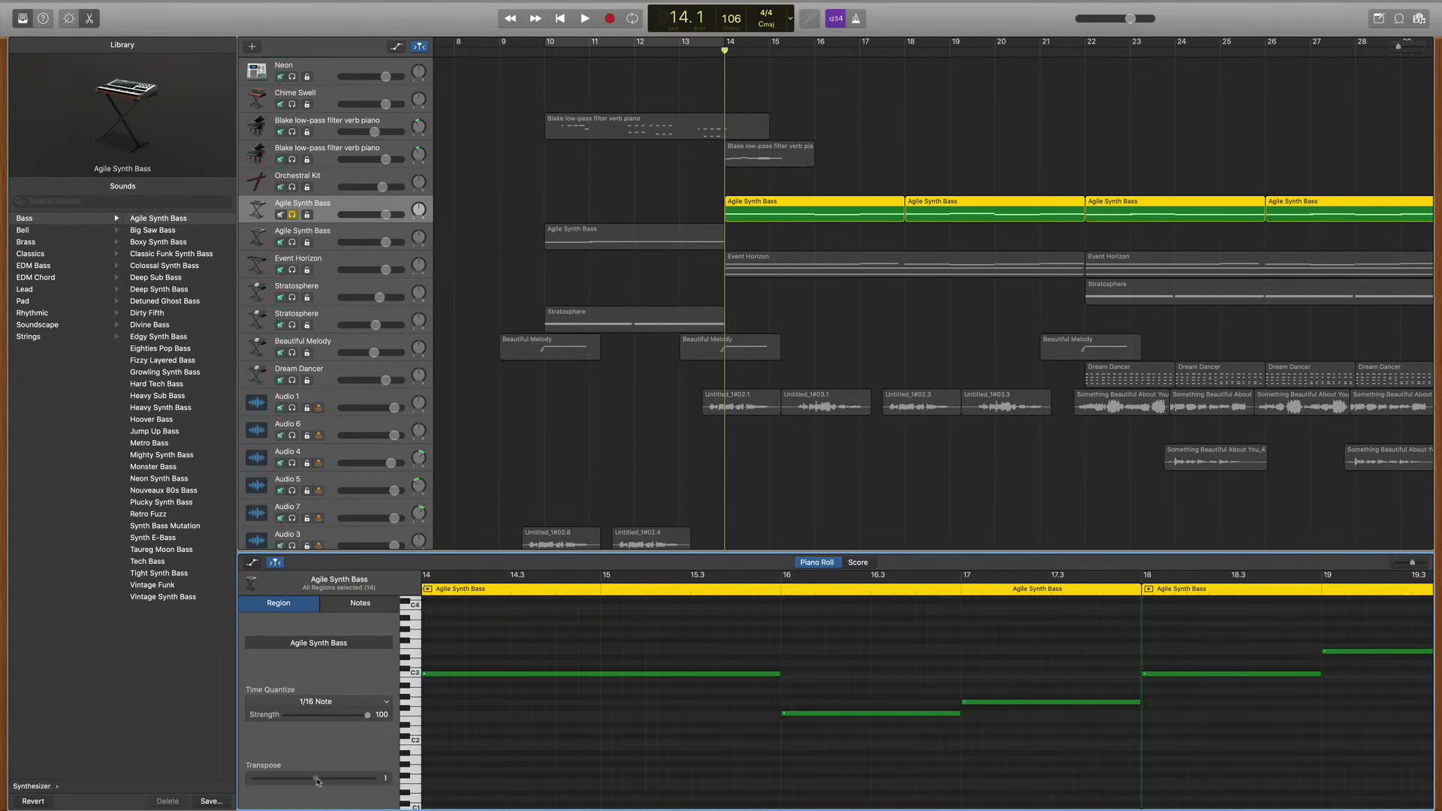
mouse_move(316, 781)
mouse_down()
mouse_move(333, 782)
mouse_move(313, 781)
mouse_up()
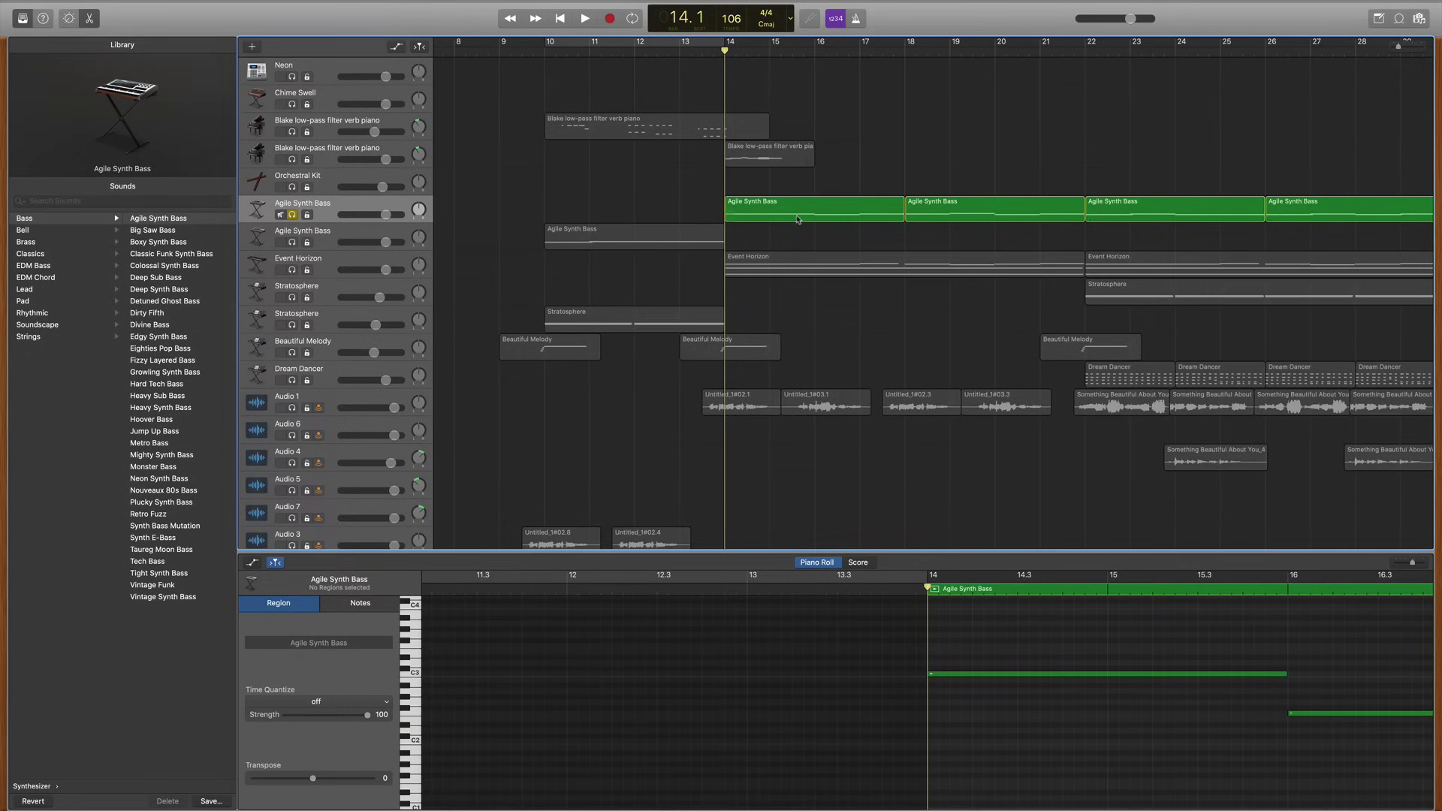
click(797, 220)
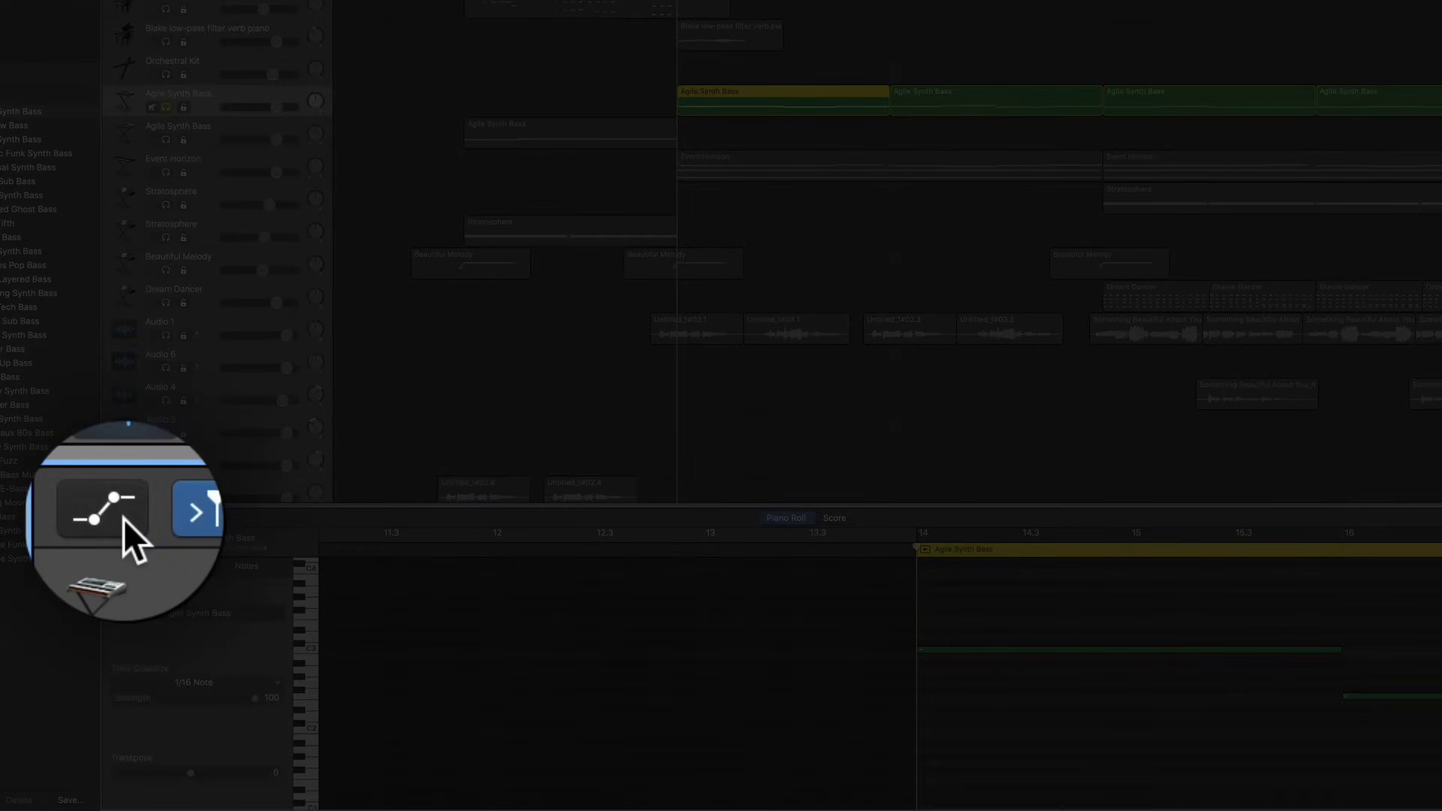
- Add a Modulation automation ramp rising to 118 on the first bass region and play it back
click(121, 519)
click(223, 741)
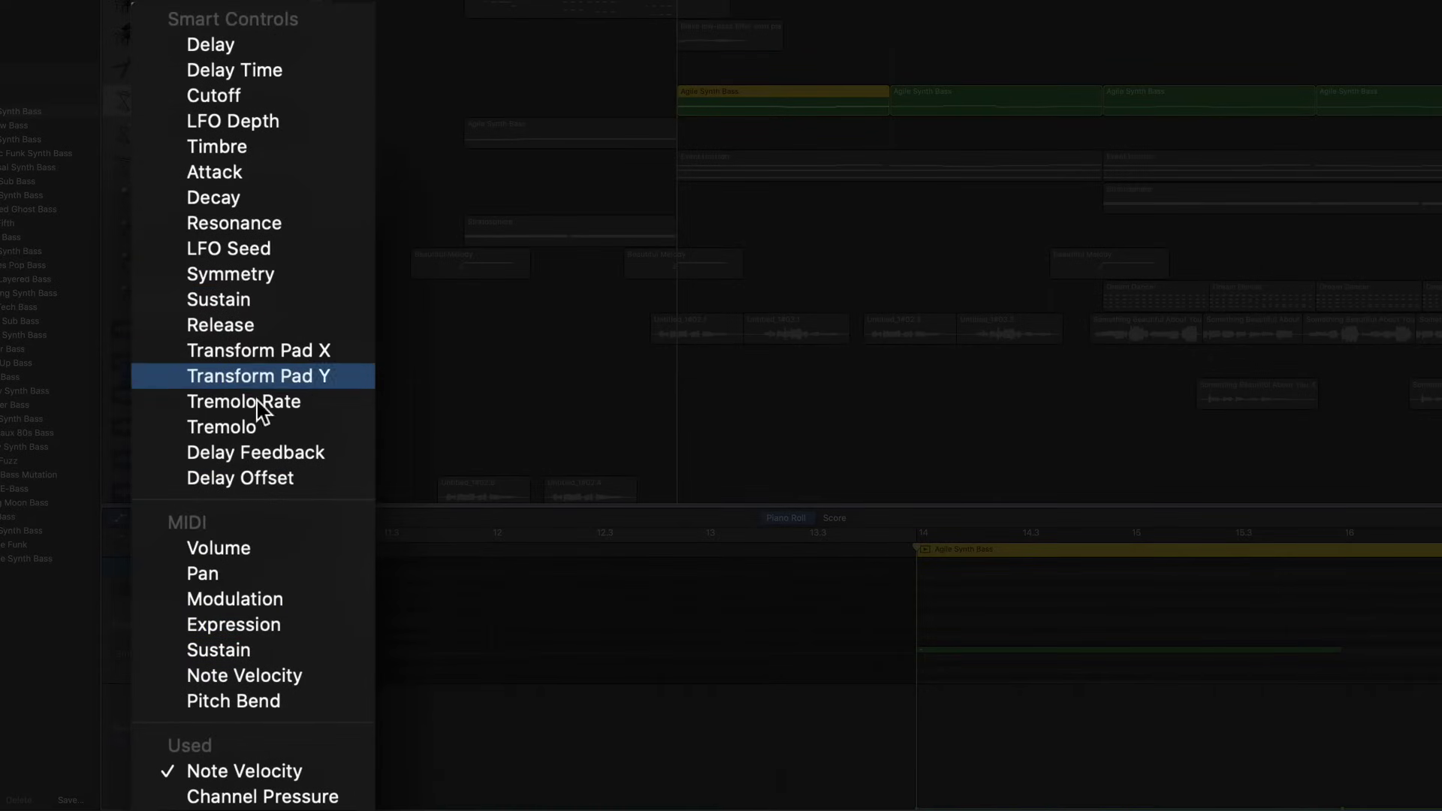
click(271, 599)
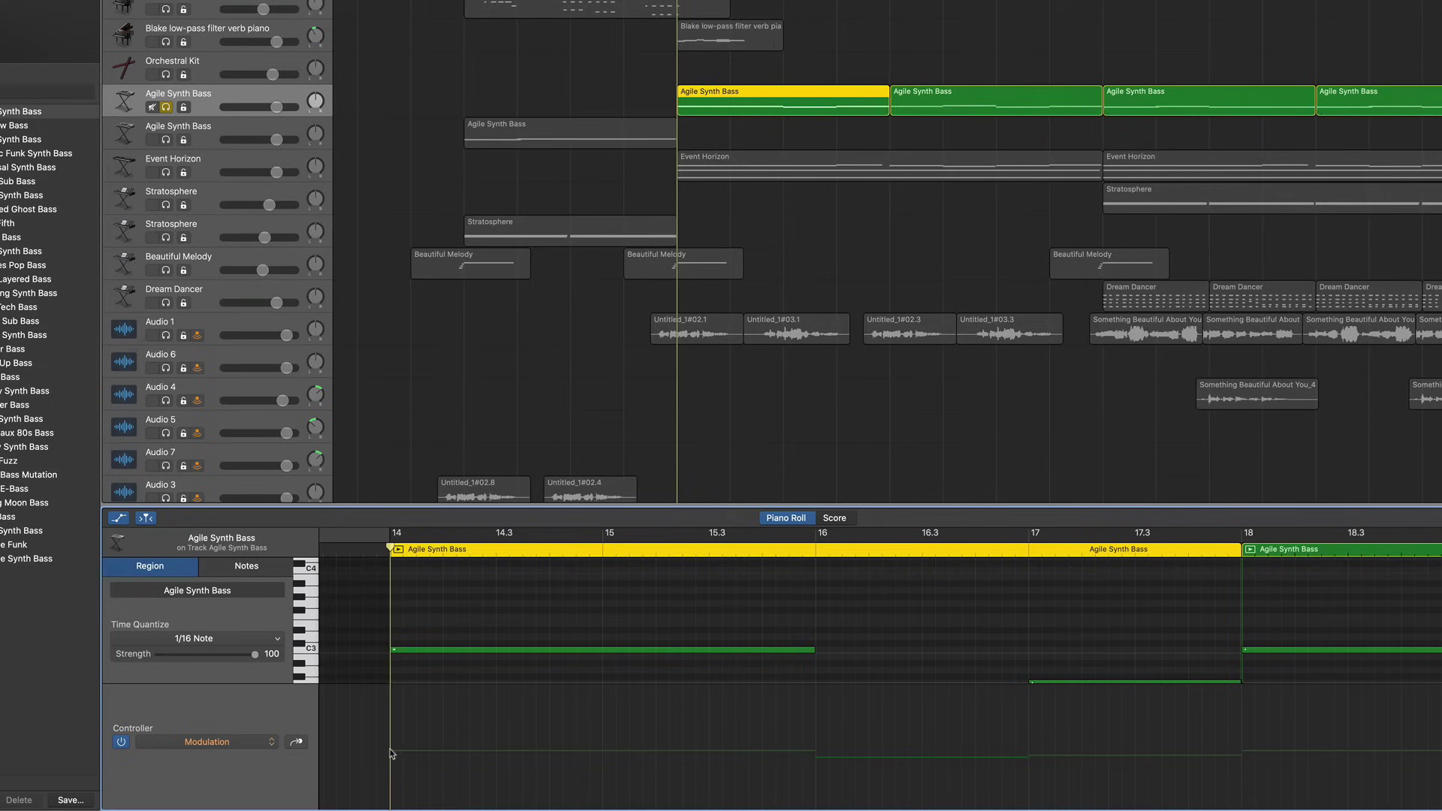
click(413, 751)
click(804, 751)
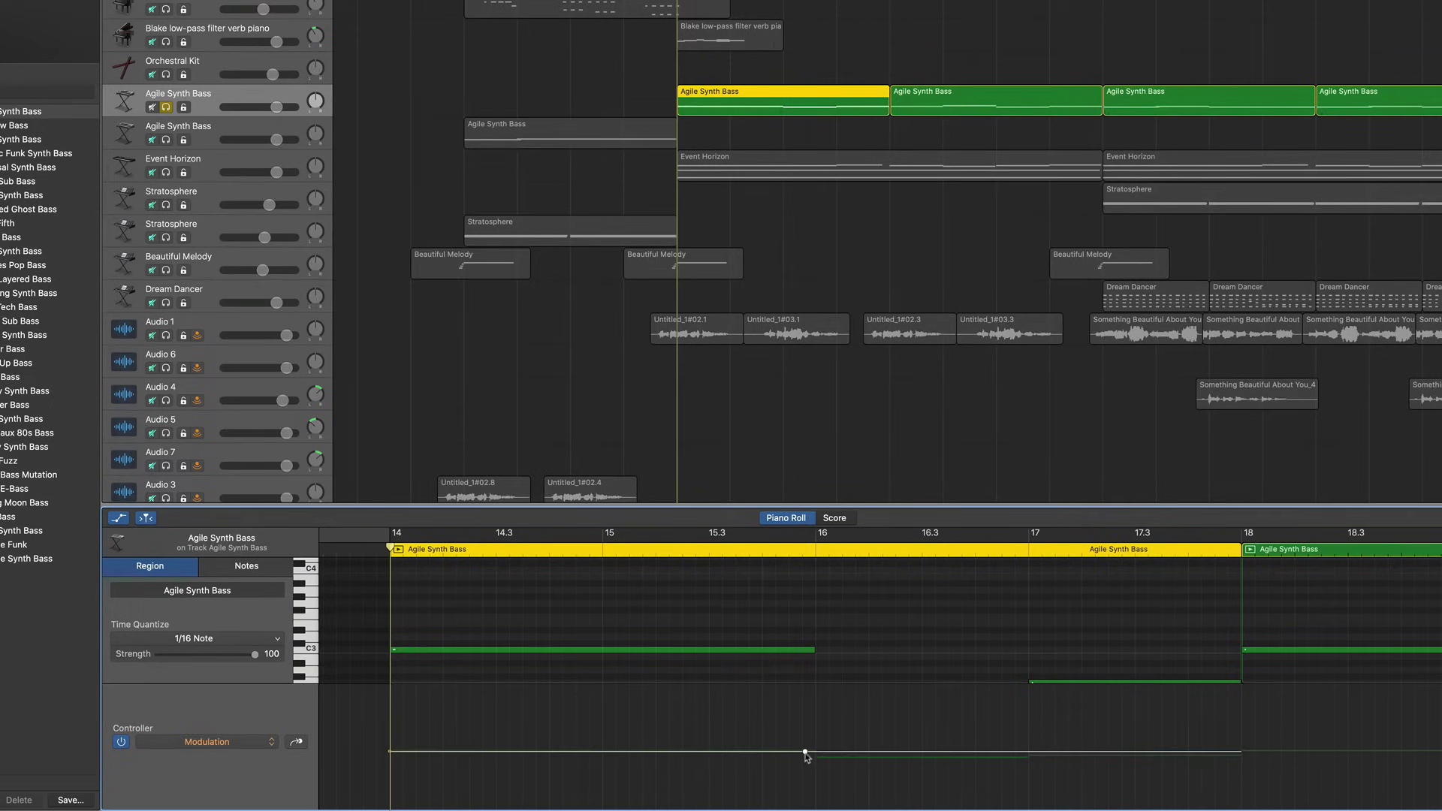
drag(805, 751, 806, 697)
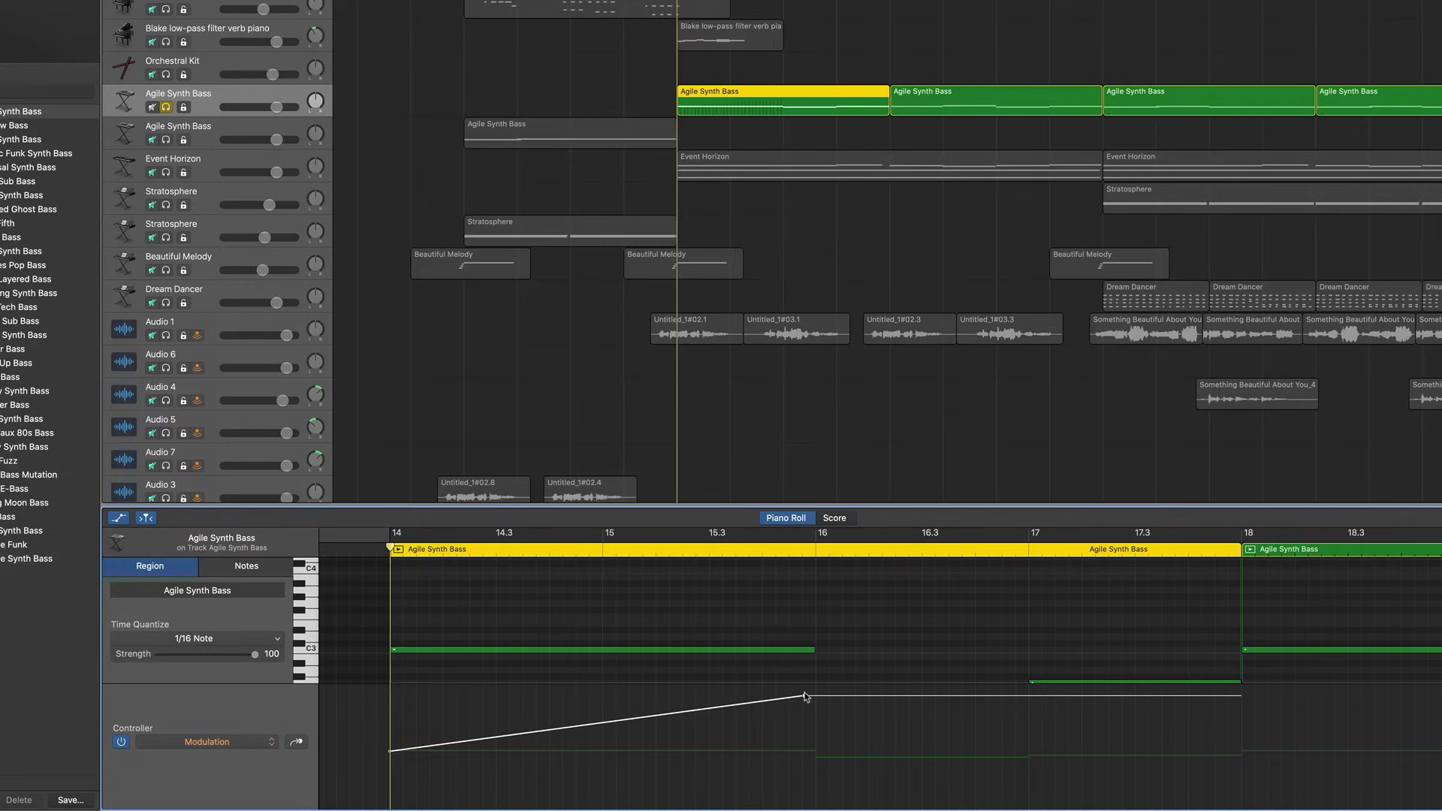
key(space)
scroll(804, 697, left, 3)
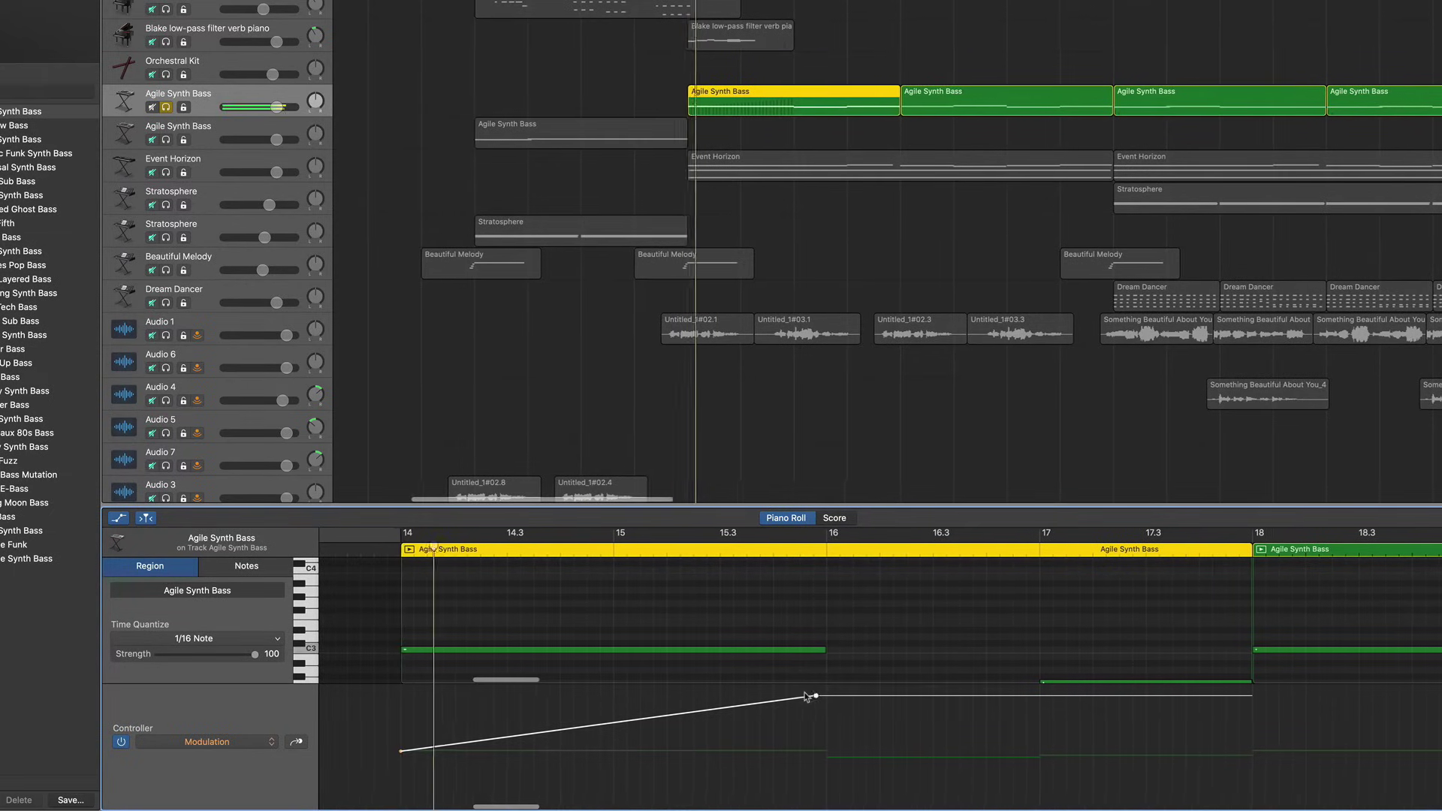
scroll(805, 697, left, 2)
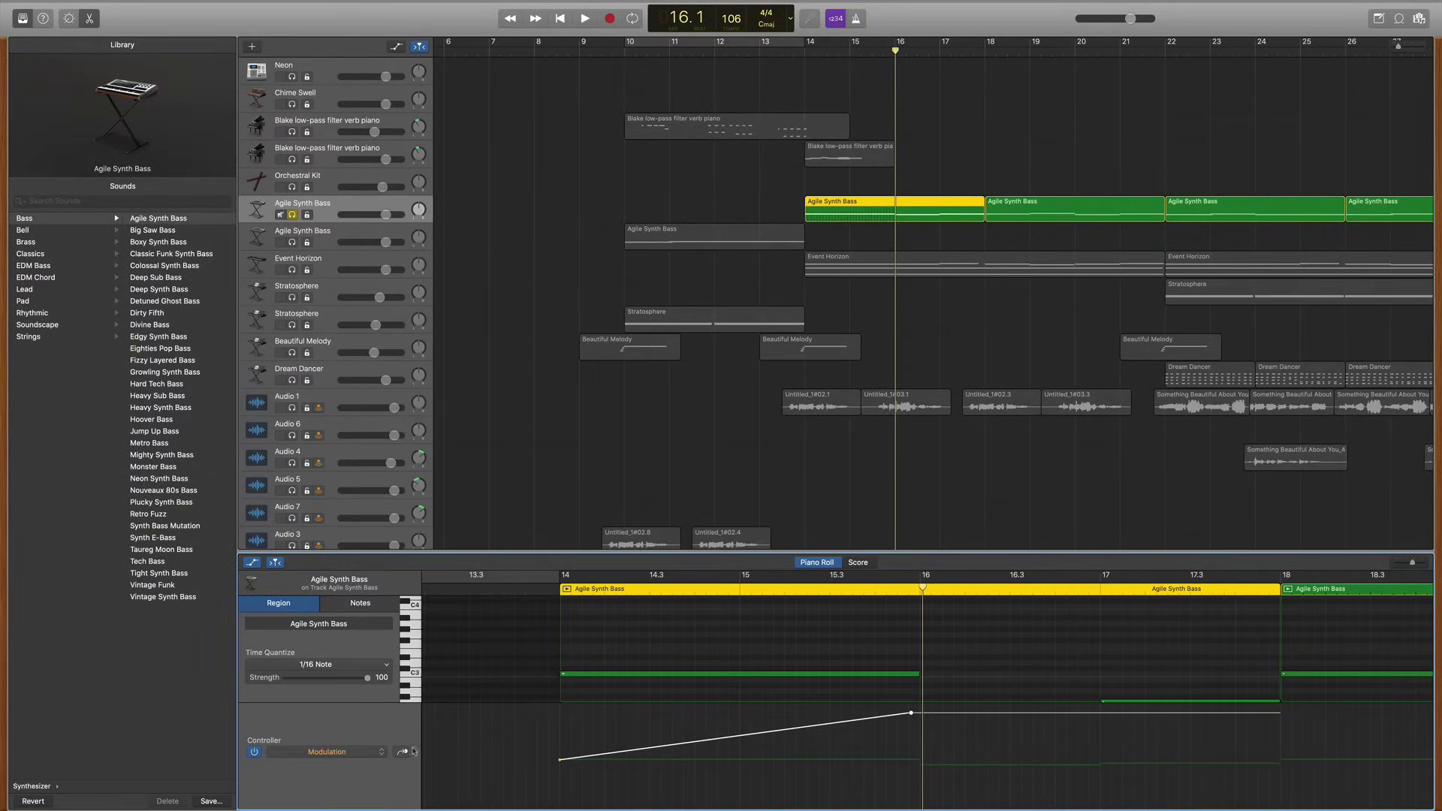
- Move the first Agile Synth Bass region to bar 7
click(353, 753)
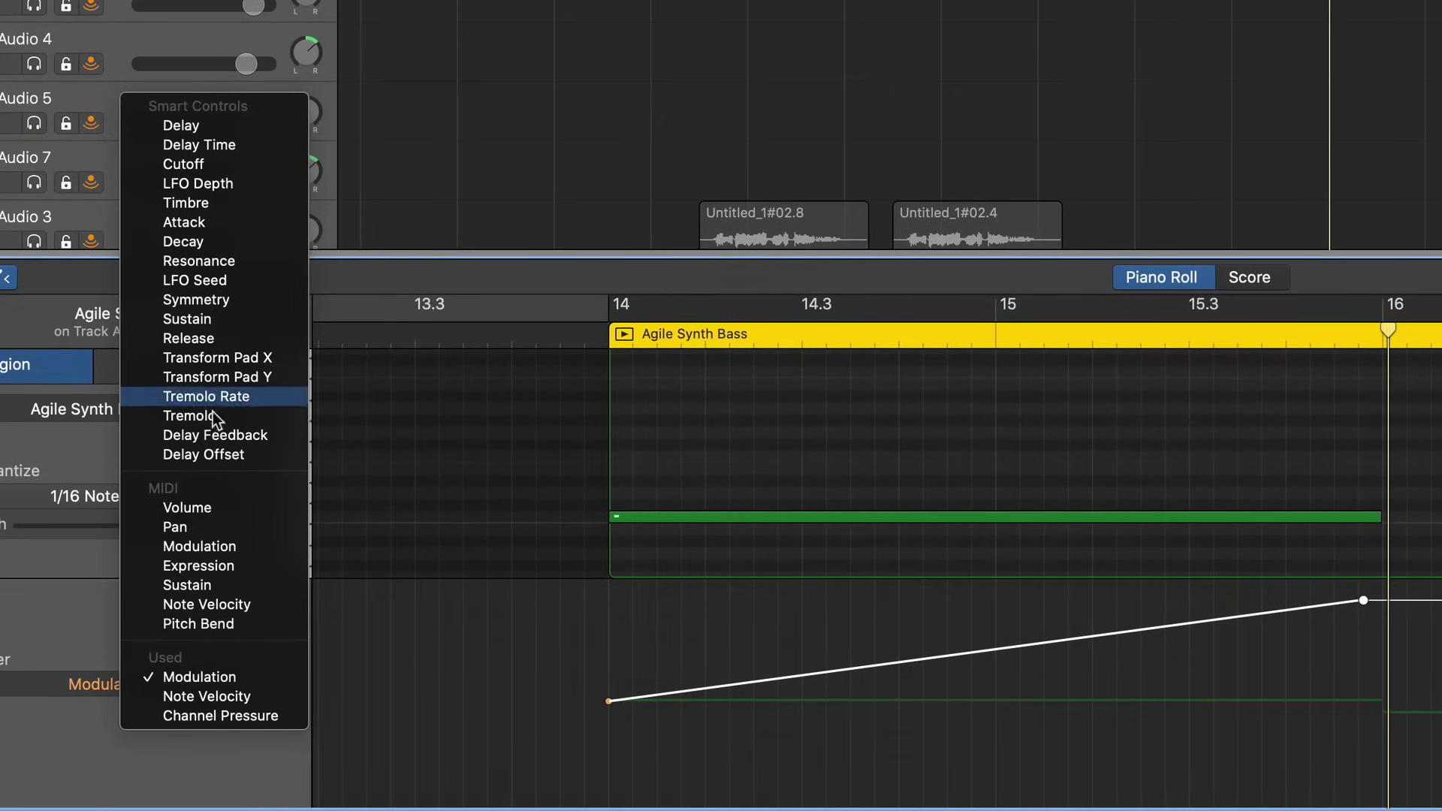
click(213, 451)
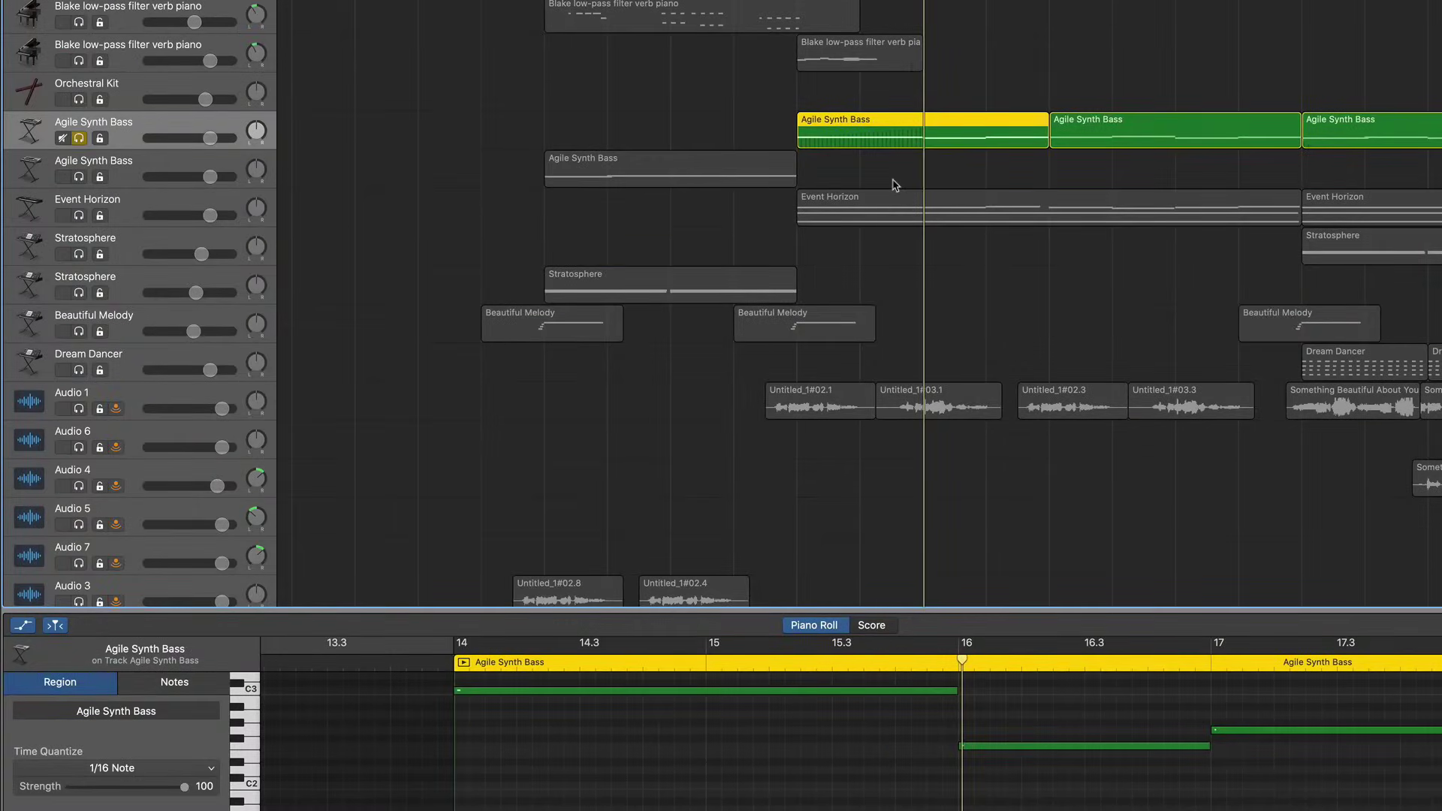
key(super+f)
click(1132, 137)
click(1311, 131)
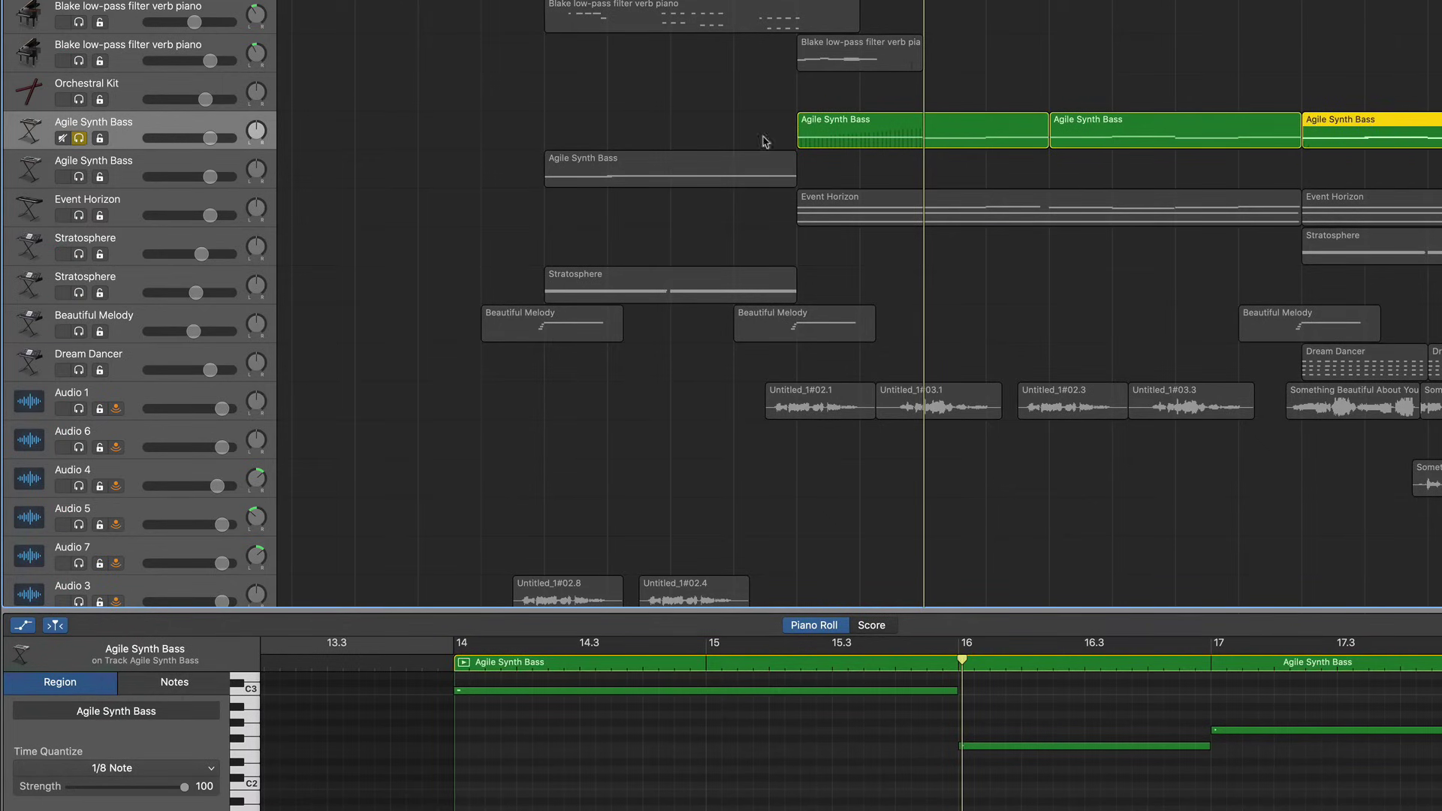
click(856, 128)
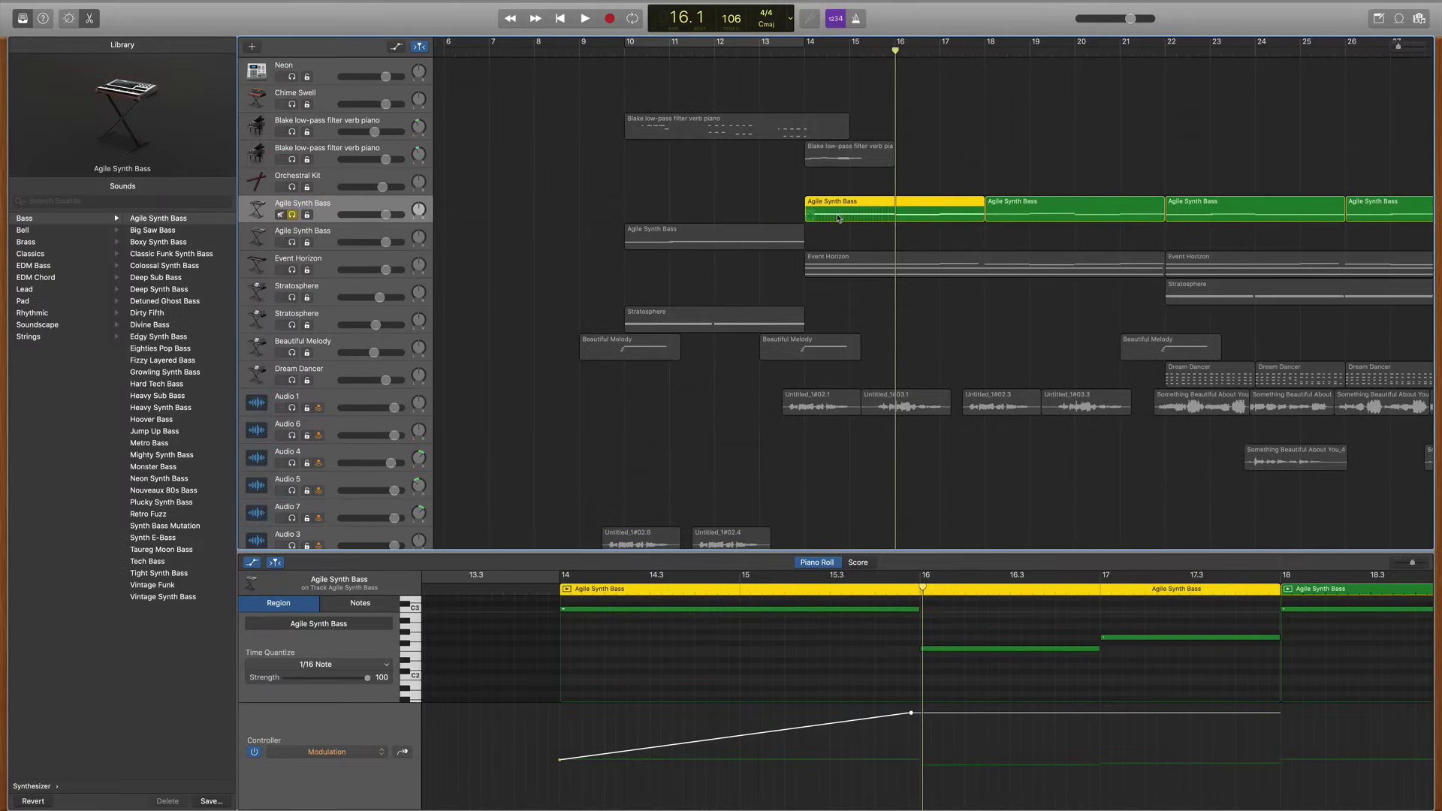
drag(867, 217, 540, 216)
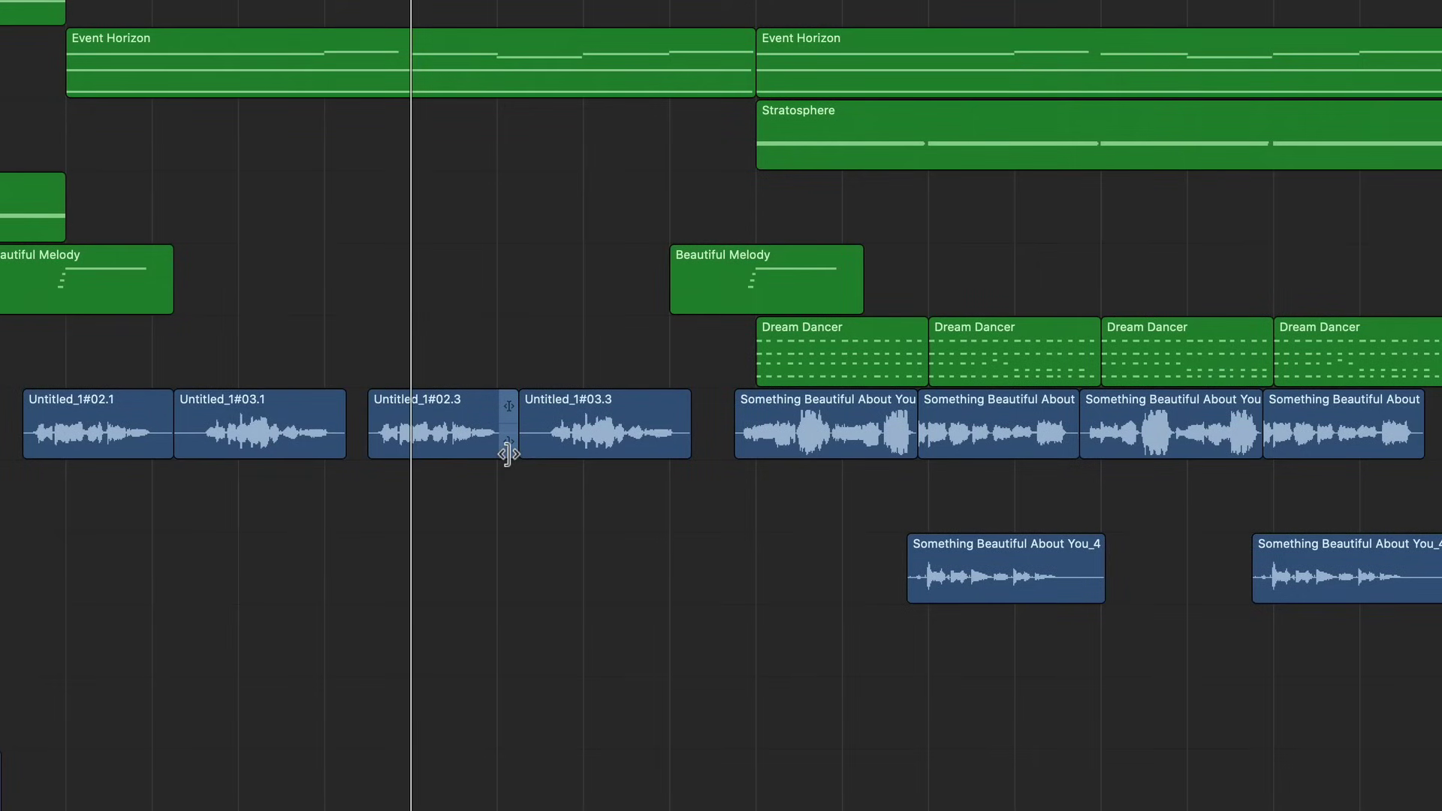
- Trim Untitled_1#02.3 to a length of 1.2.2.0, leaving a gap before Untitled_1#03.3
mouse_move(508, 454)
mouse_down()
mouse_move(488, 453)
mouse_move(519, 452)
mouse_up()
click(143, 500)
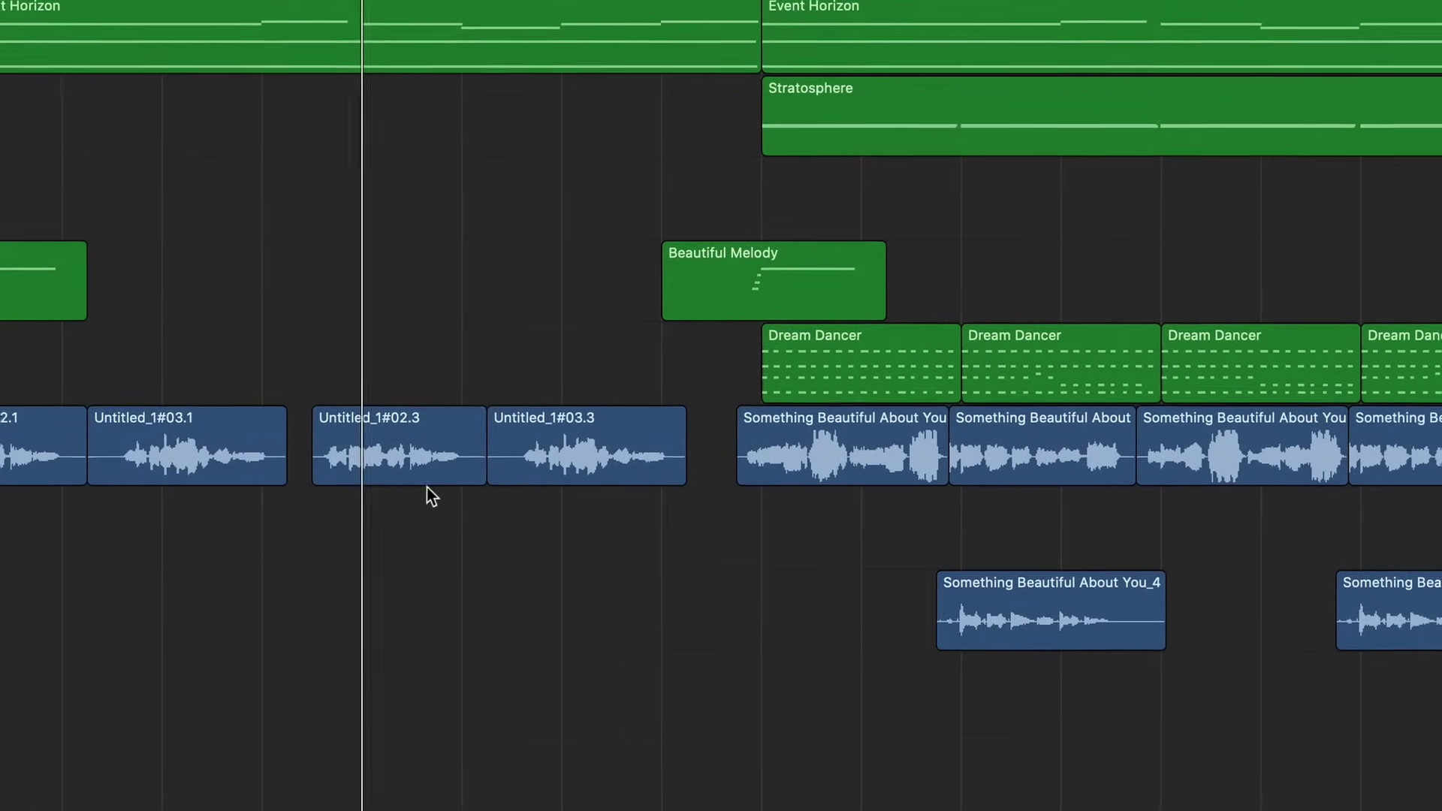
drag(480, 471, 437, 494)
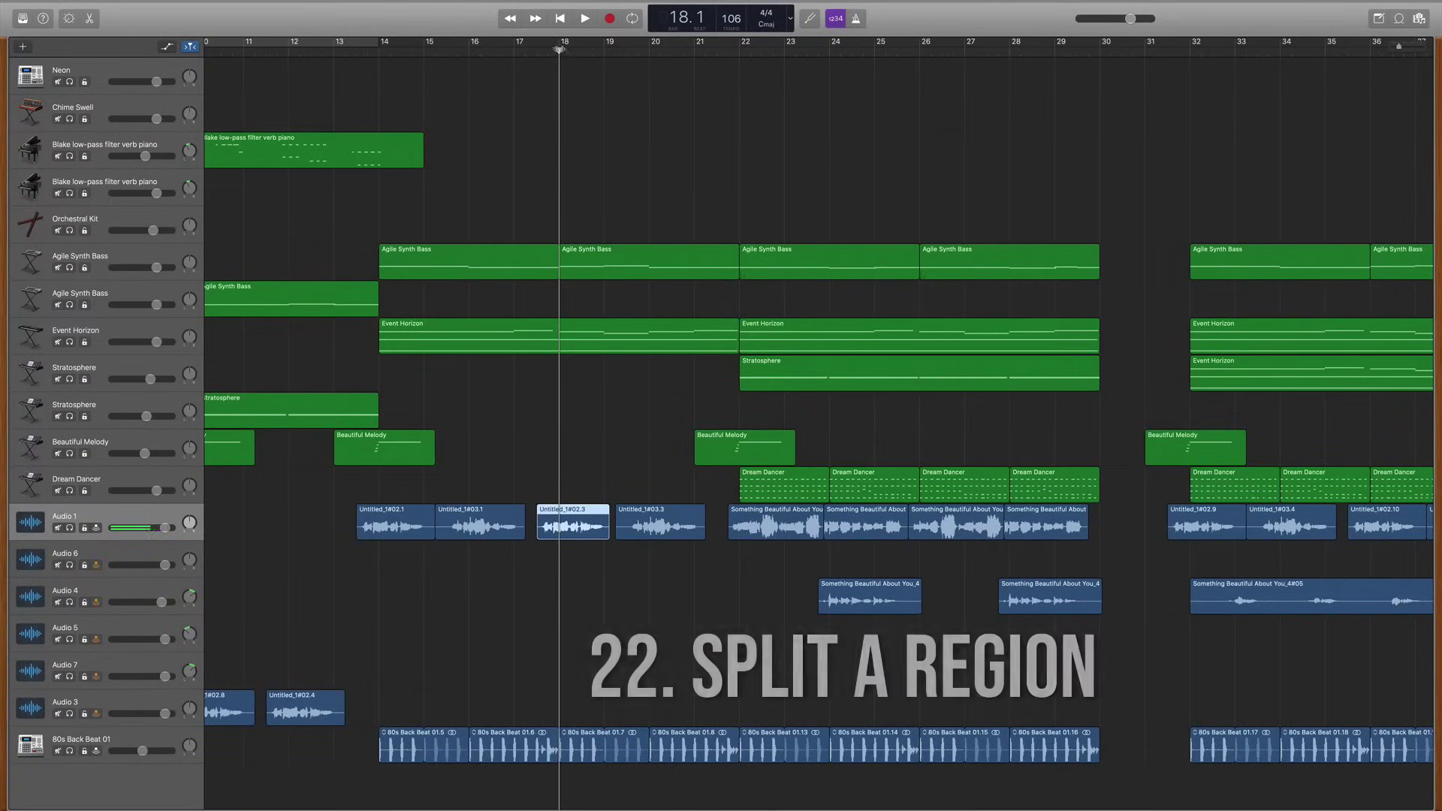
- Split the Untitled_1#02.3 region at bar 18.2 and trim the end of the left half
drag(559, 50, 570, 50)
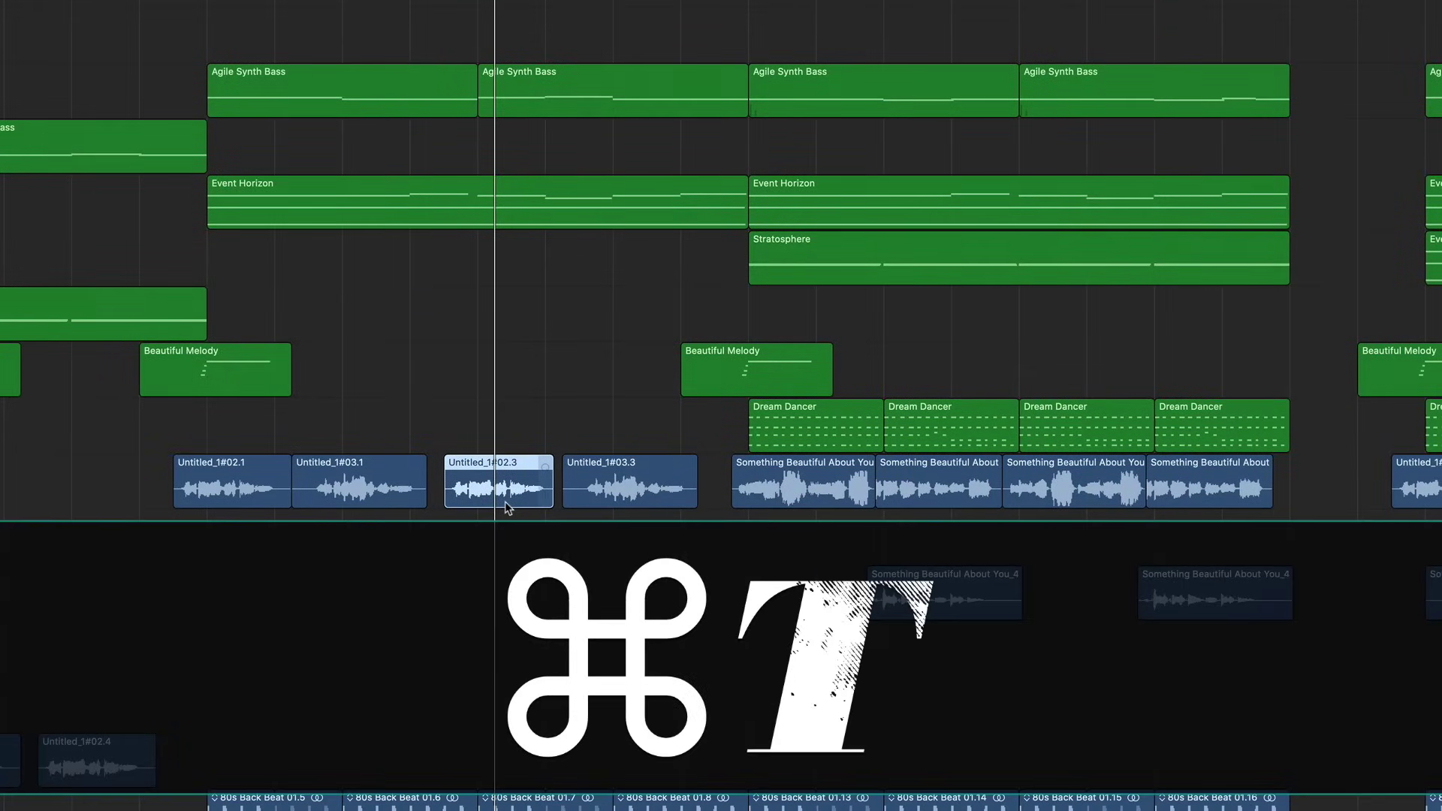
key(super+t)
mouse_move(493, 495)
mouse_down()
mouse_move(467, 496)
mouse_move(485, 495)
mouse_up()
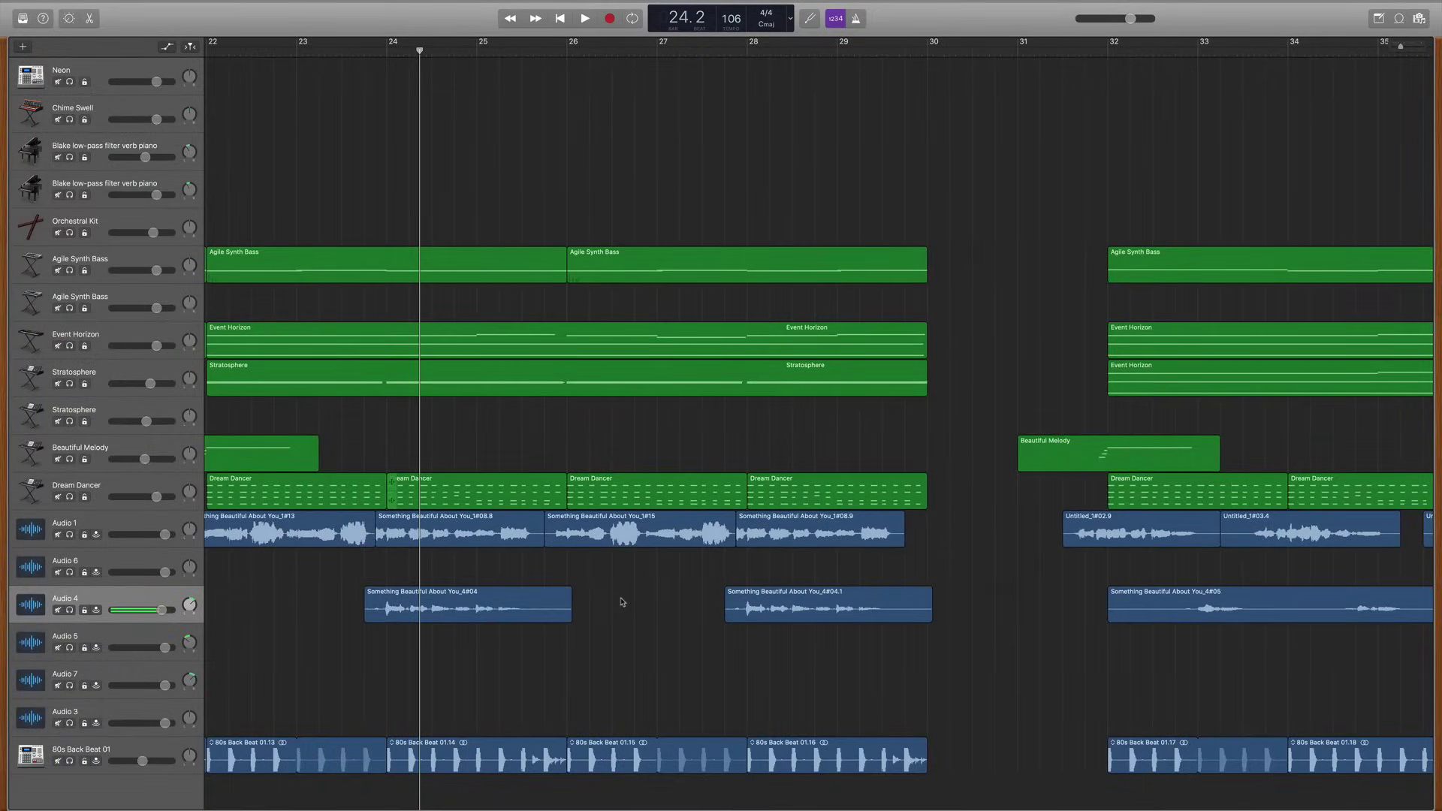
- In Audio 4's Region settings, toggle Reverse Playback off for Something Beautiful About You_4#04
key(e)
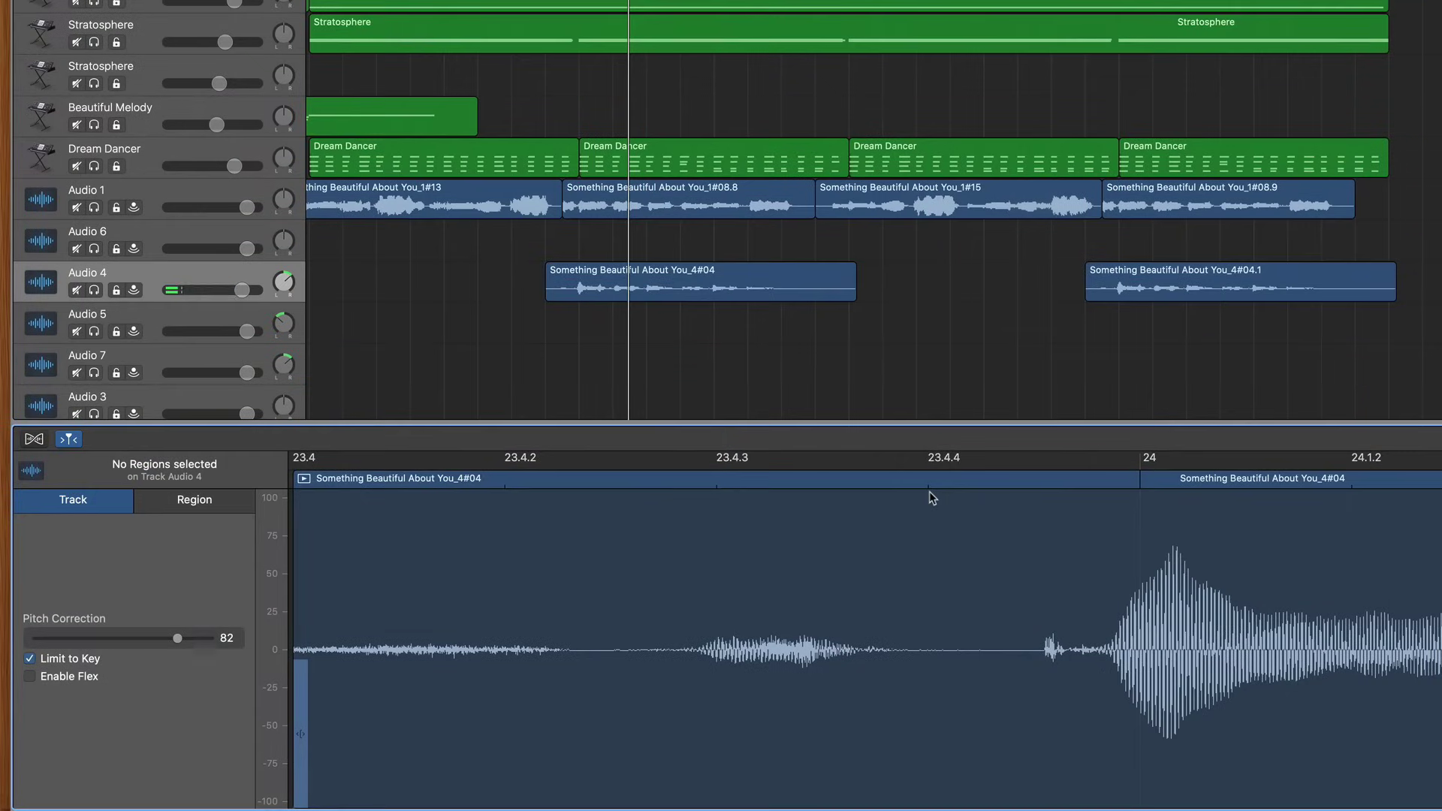
click(196, 501)
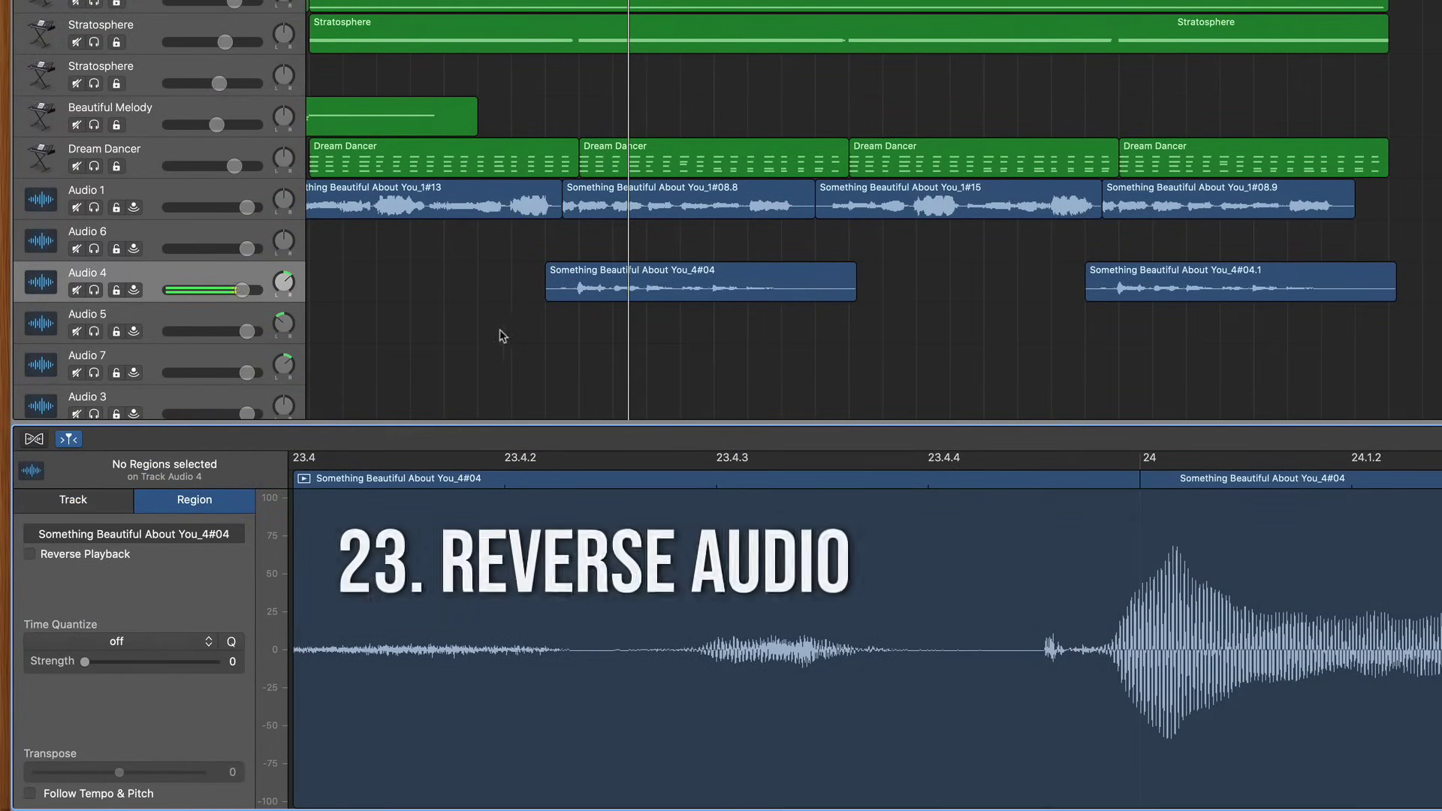
click(593, 293)
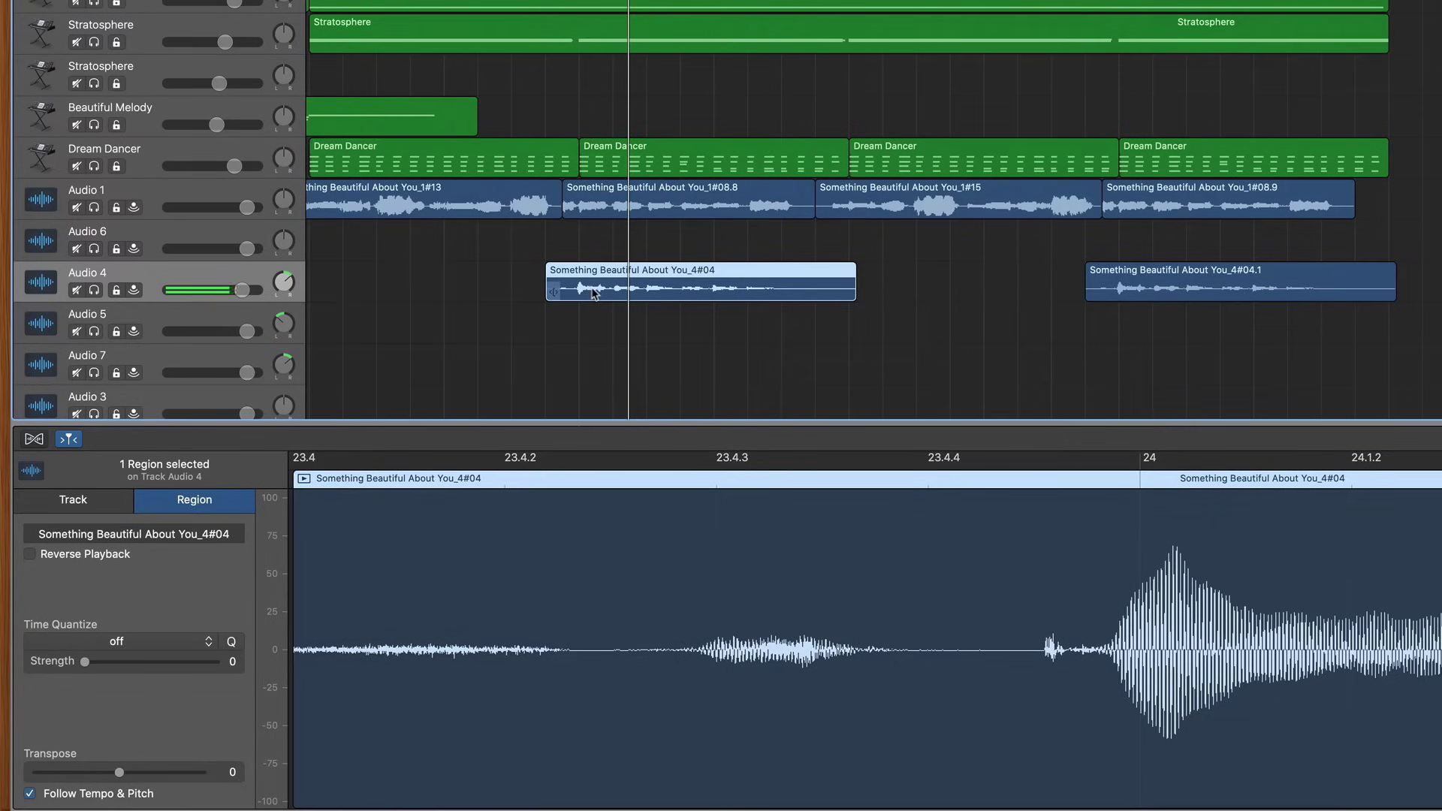
click(30, 556)
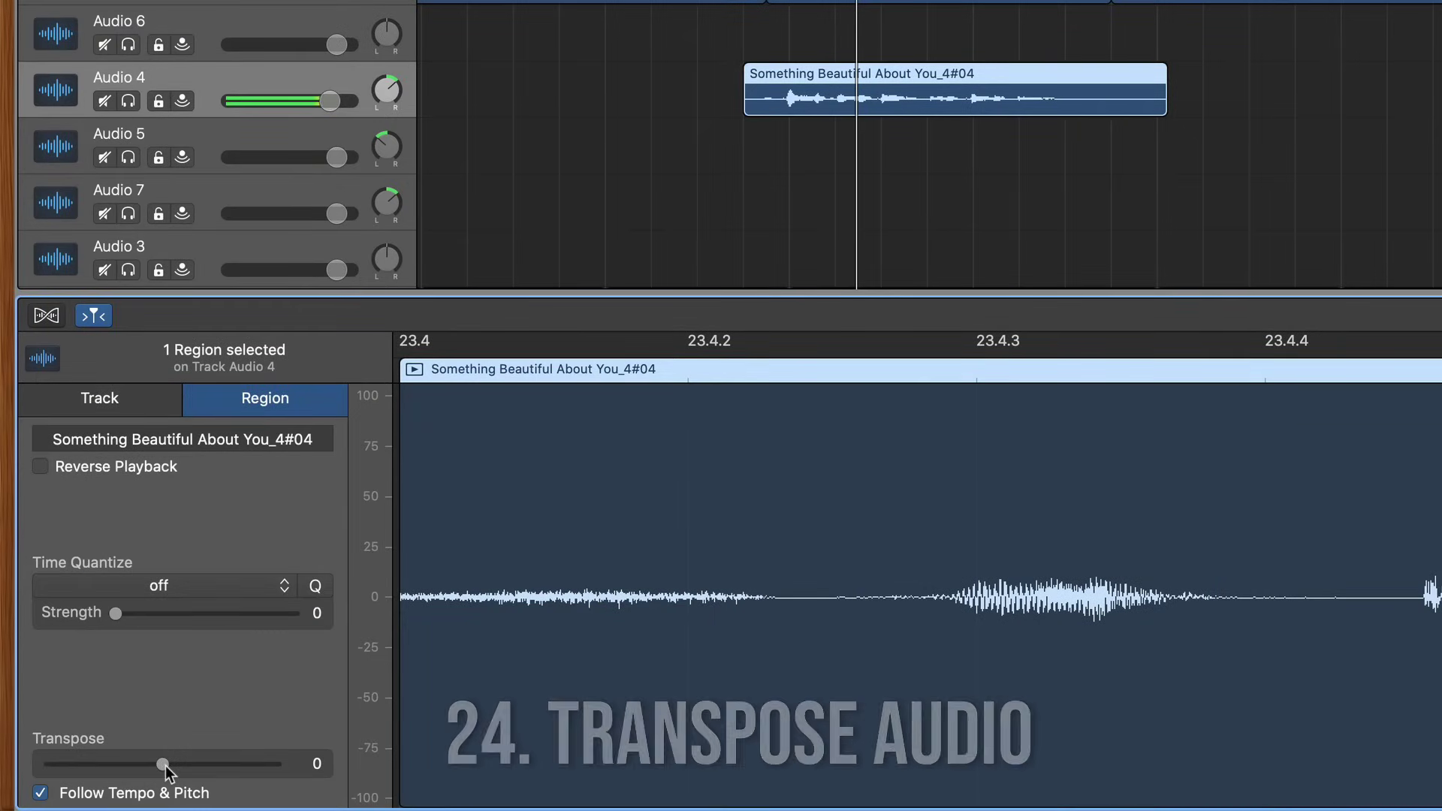
- Set the SS_G_wilhelm_dream_5-24b region's transpose to 2 and play the song to hear it
drag(169, 764, 221, 763)
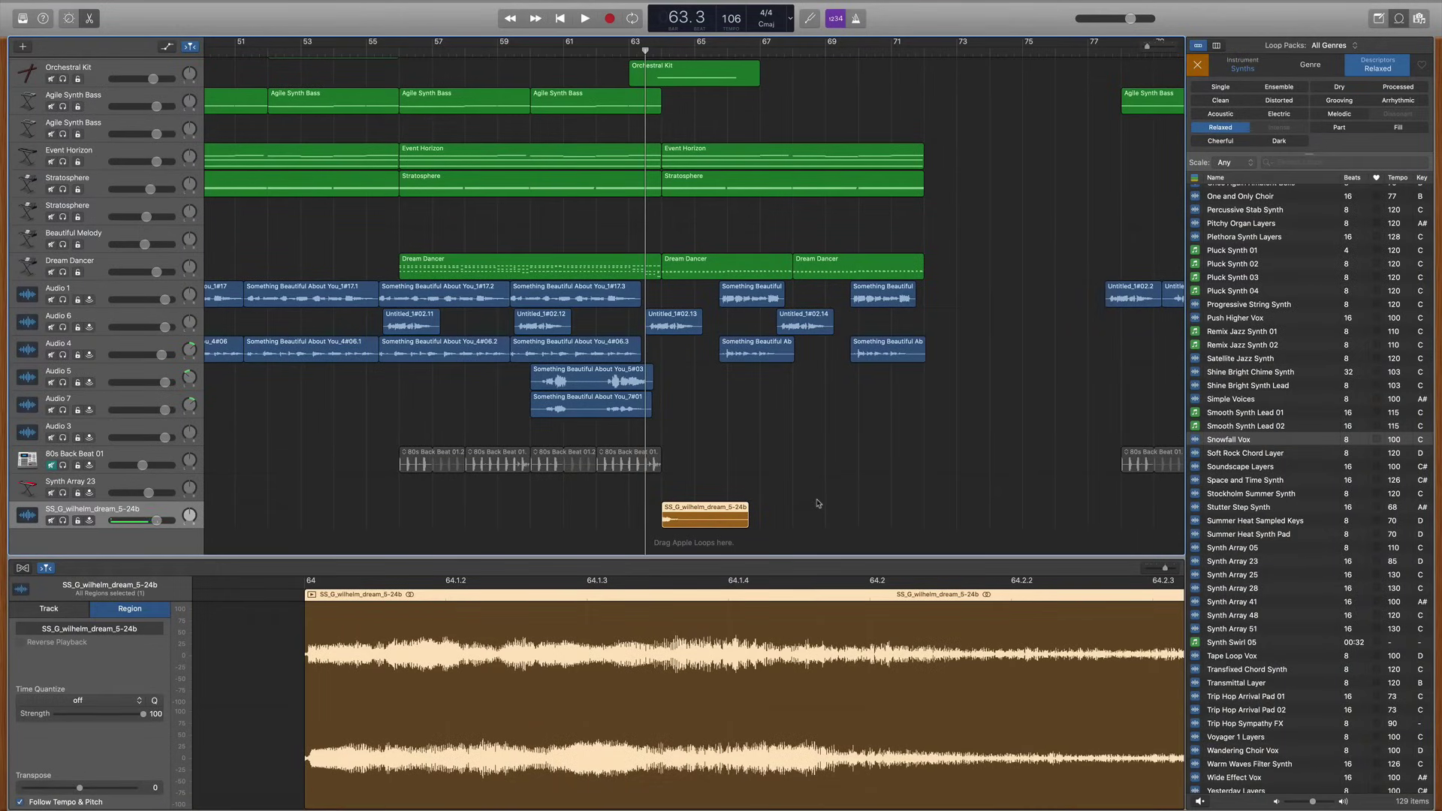
key(space)
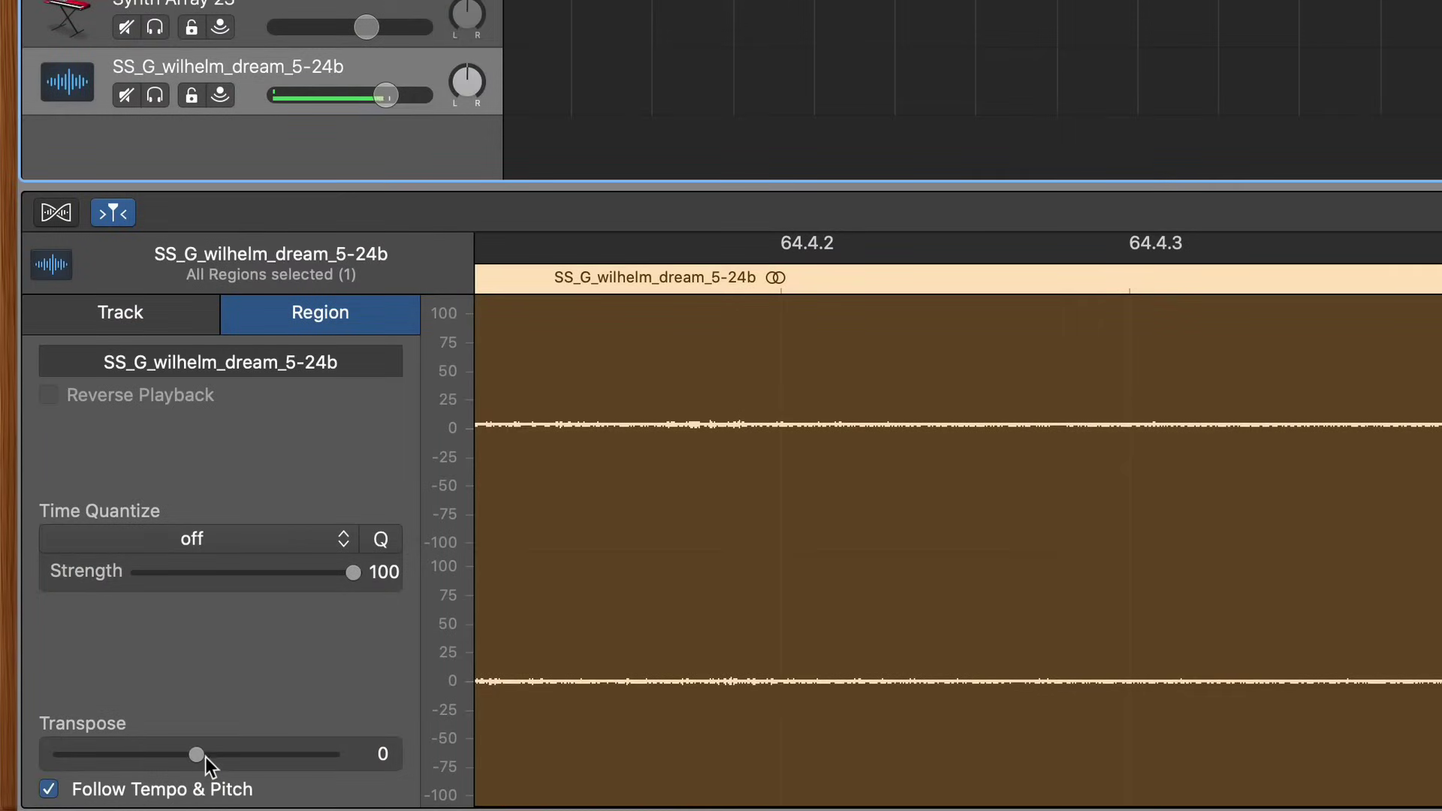
drag(205, 757, 236, 759)
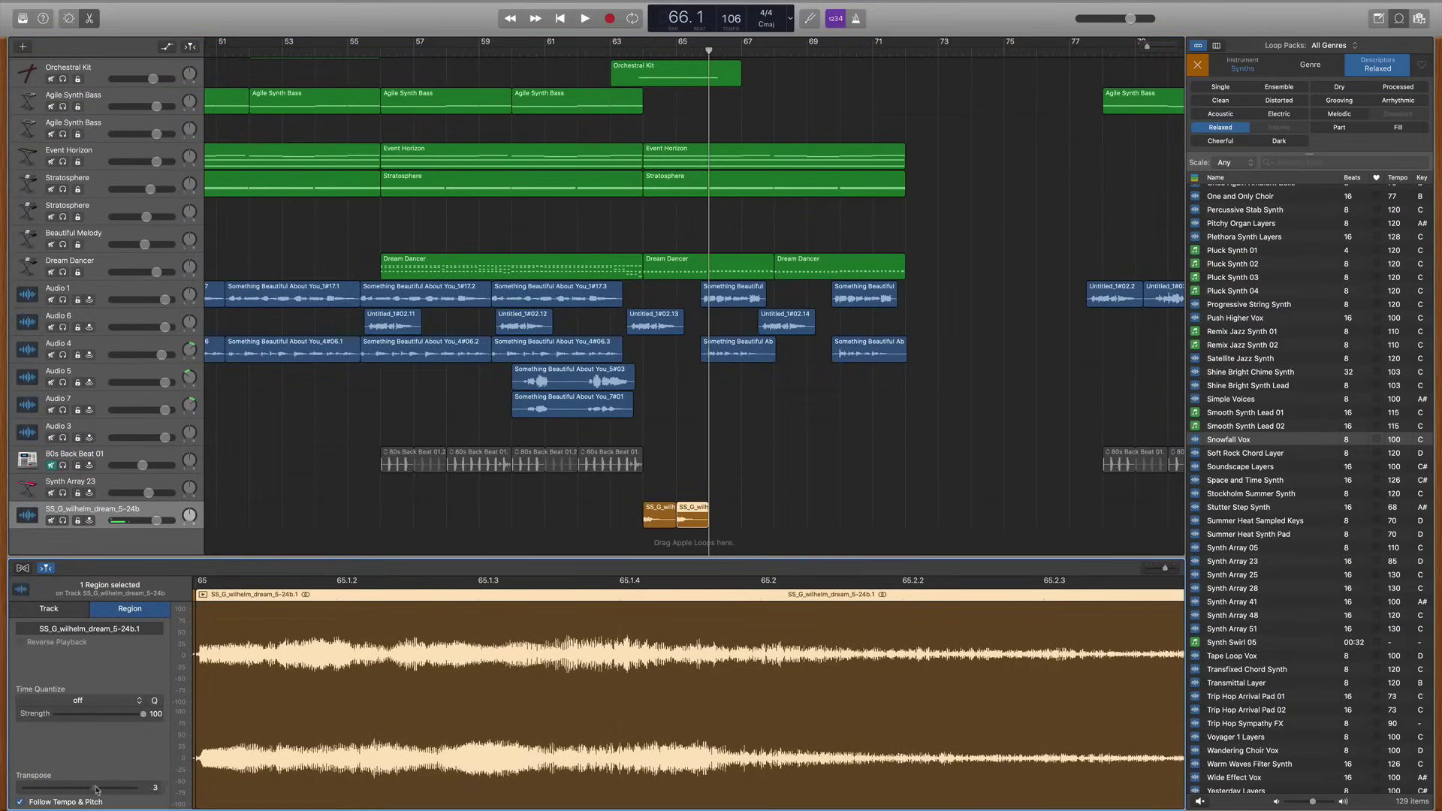
drag(96, 790, 89, 789)
key(space)
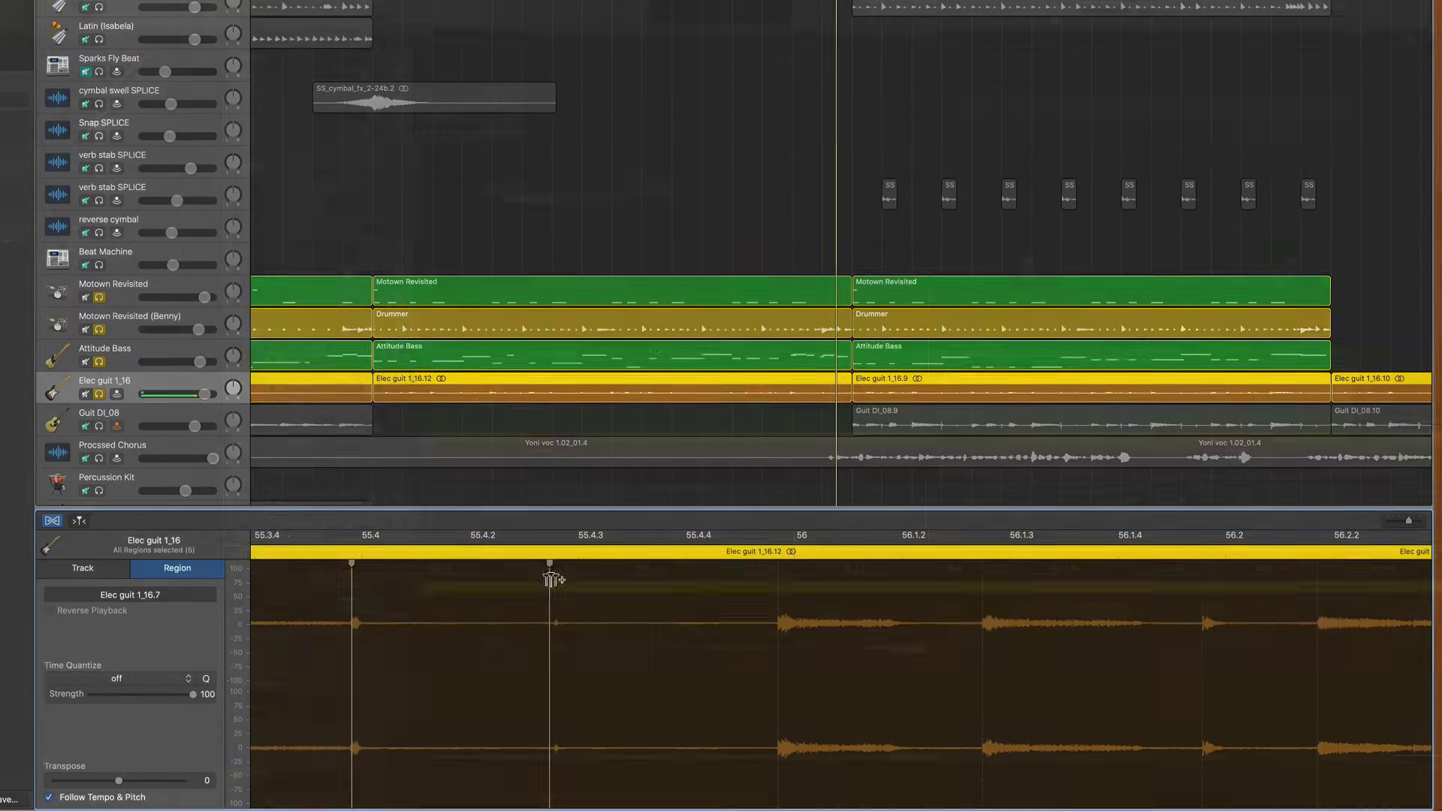
- Turn on Flex editing for the Elec guit 1_16 region and zoom the editor out
click(52, 520)
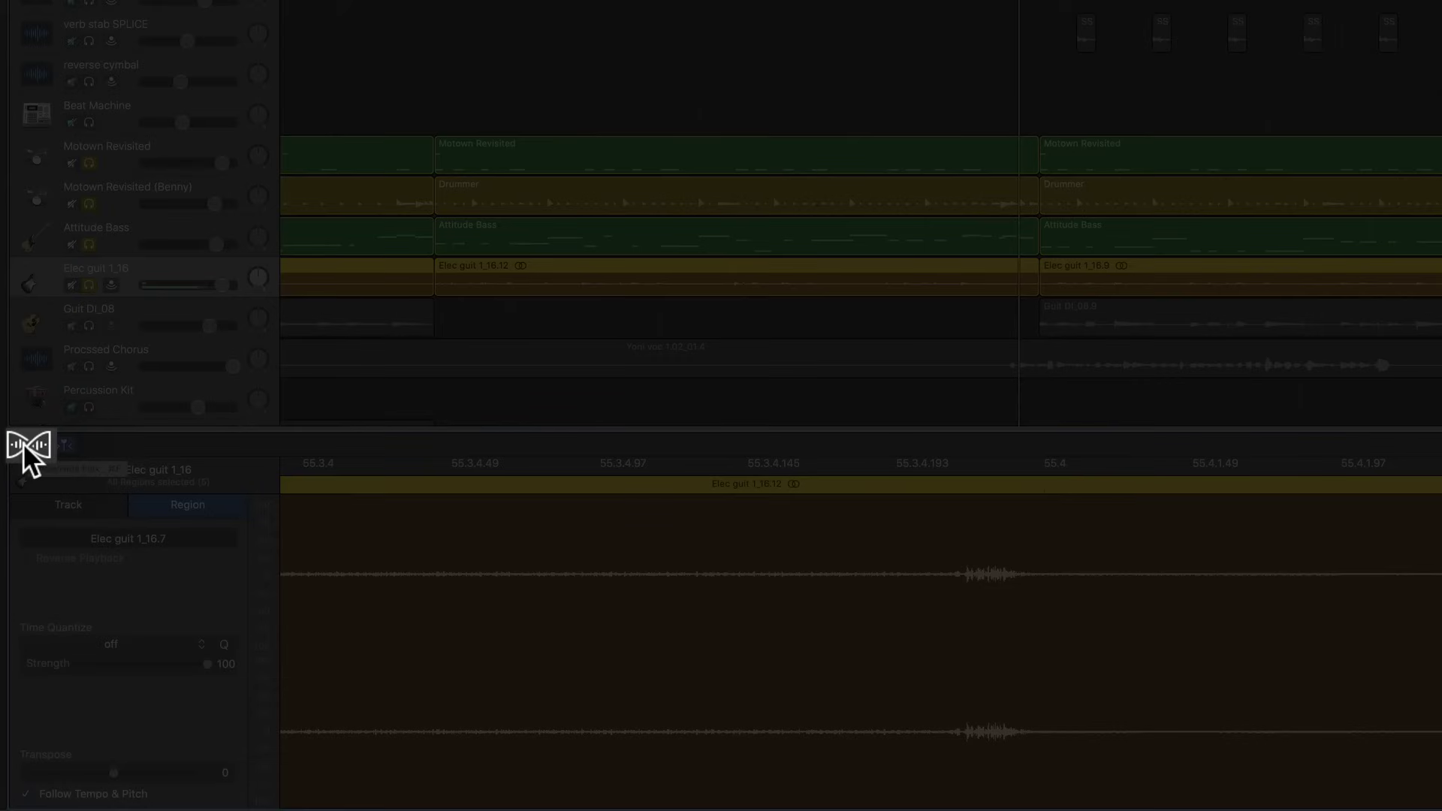
click(22, 444)
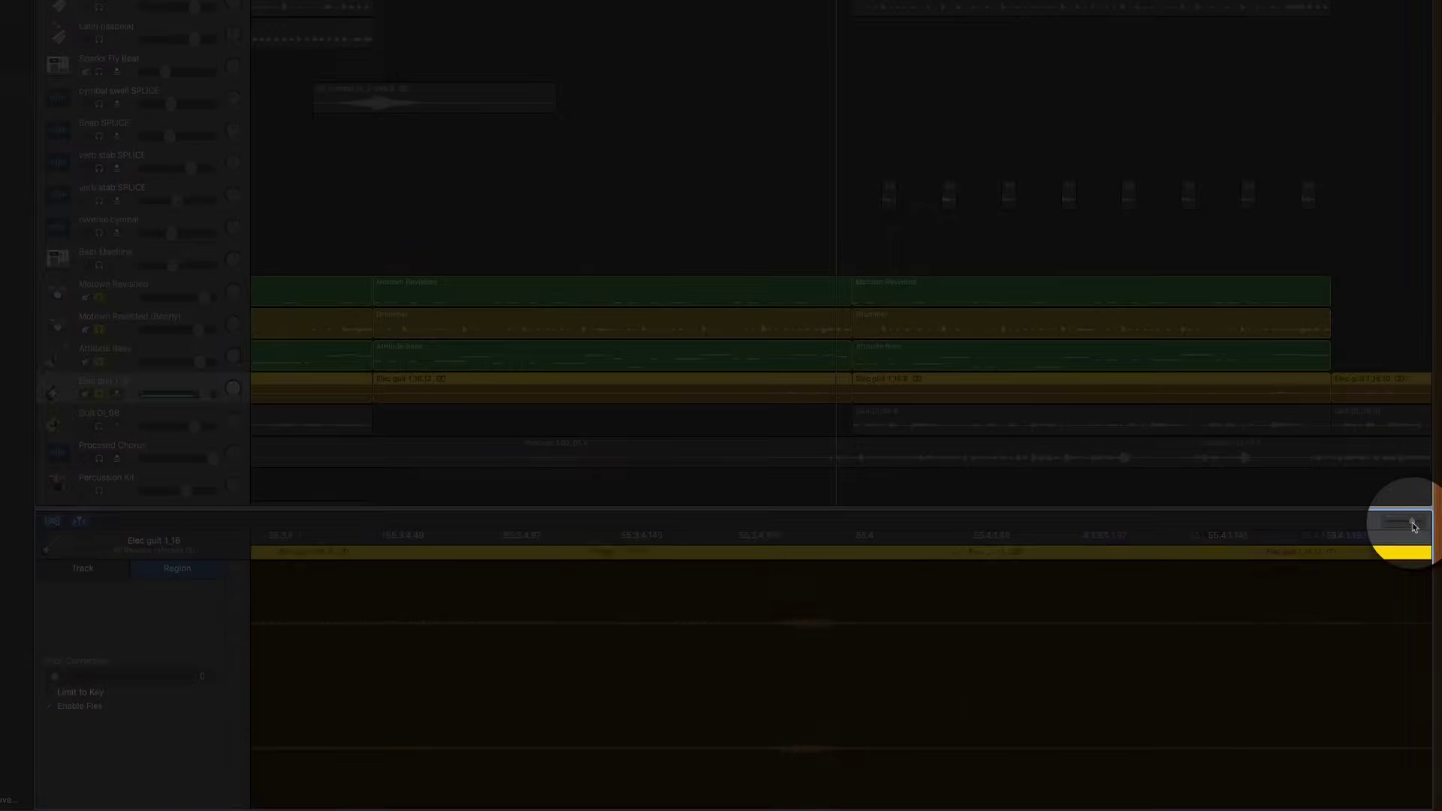
drag(1415, 526, 1408, 526)
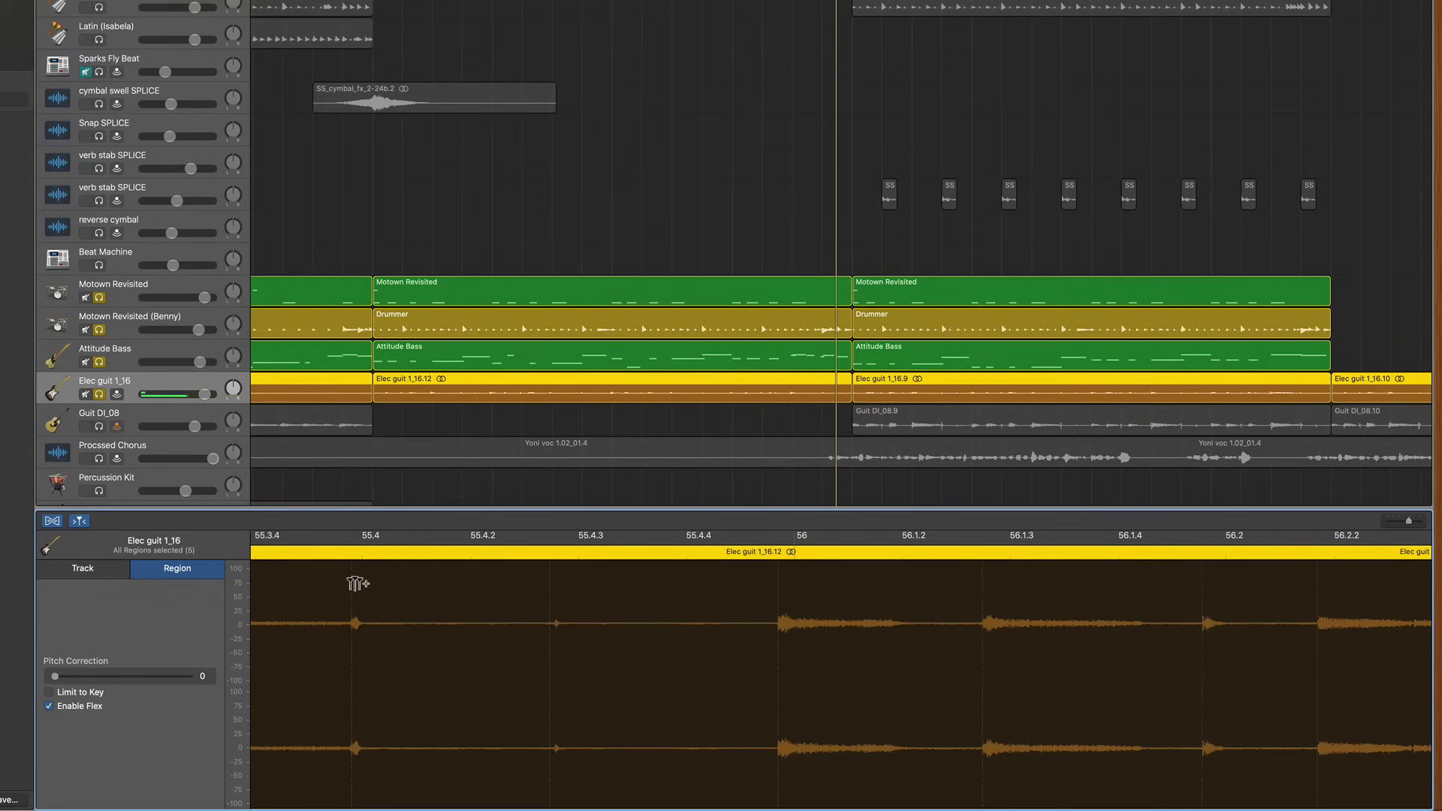
- Flex guitar hits onto new beats, including bar 56's downbeat and 56.1.3, then show Smart Controls
mouse_move(357, 583)
mouse_down()
mouse_move(325, 584)
mouse_move(353, 587)
mouse_up()
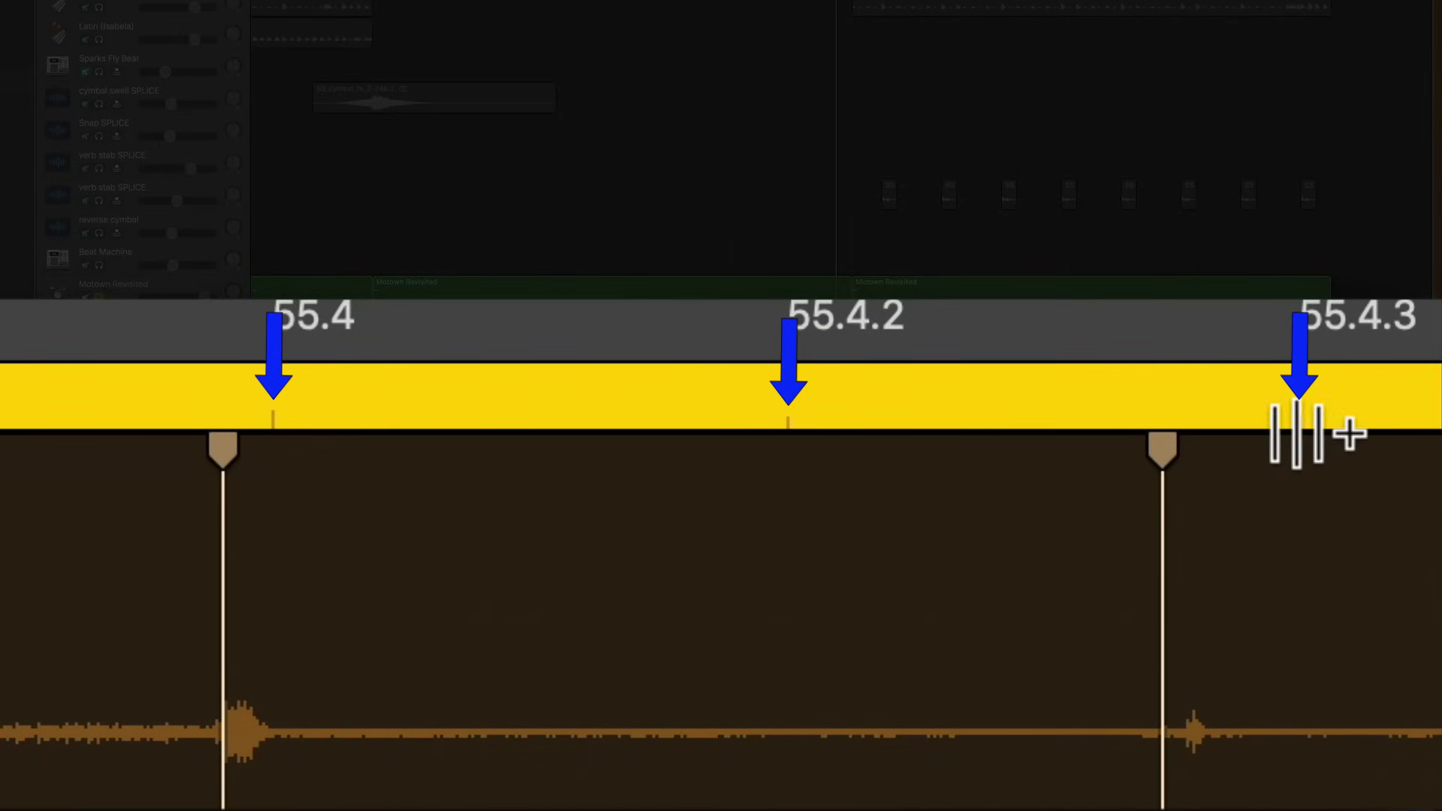
scroll(668, 529, right, 3)
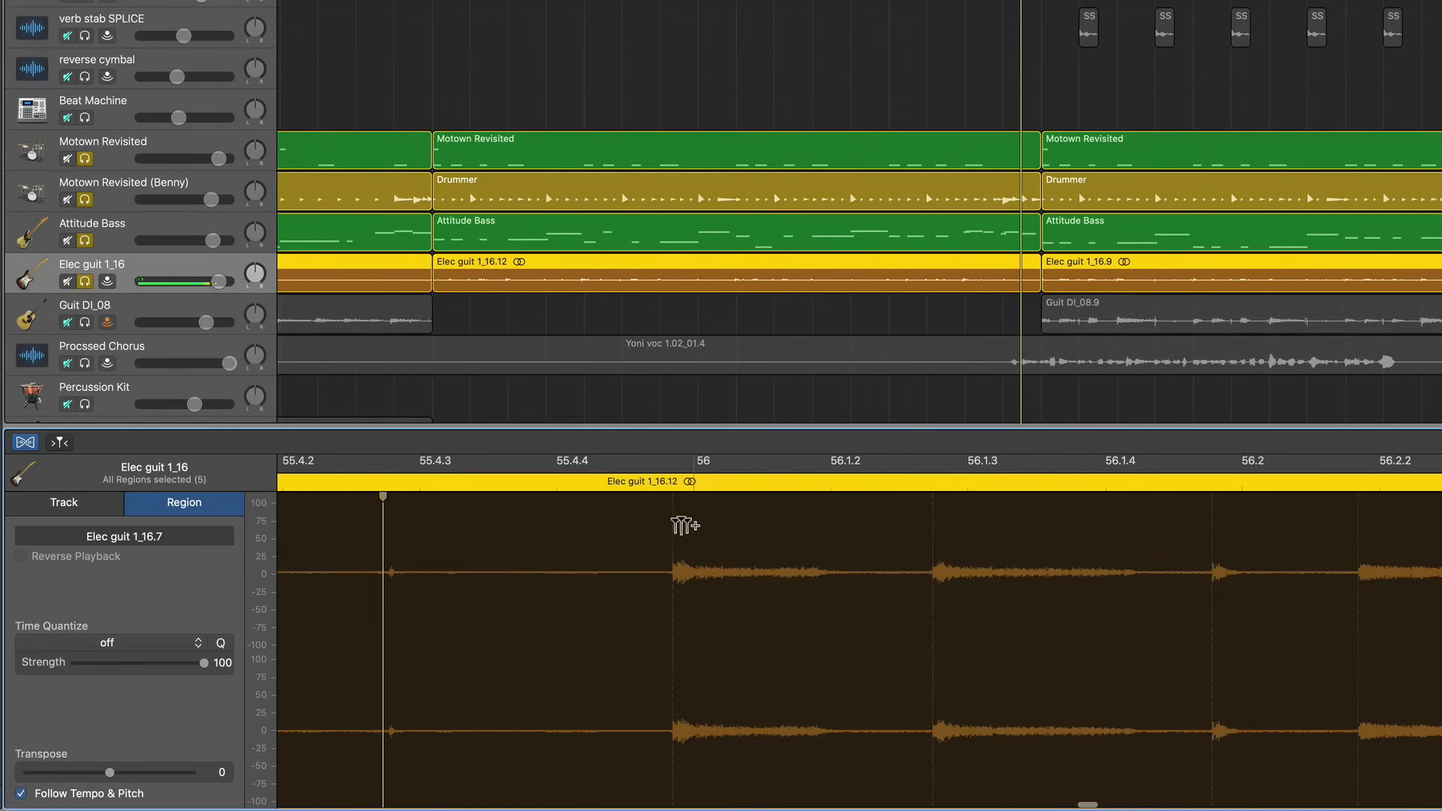
click(695, 496)
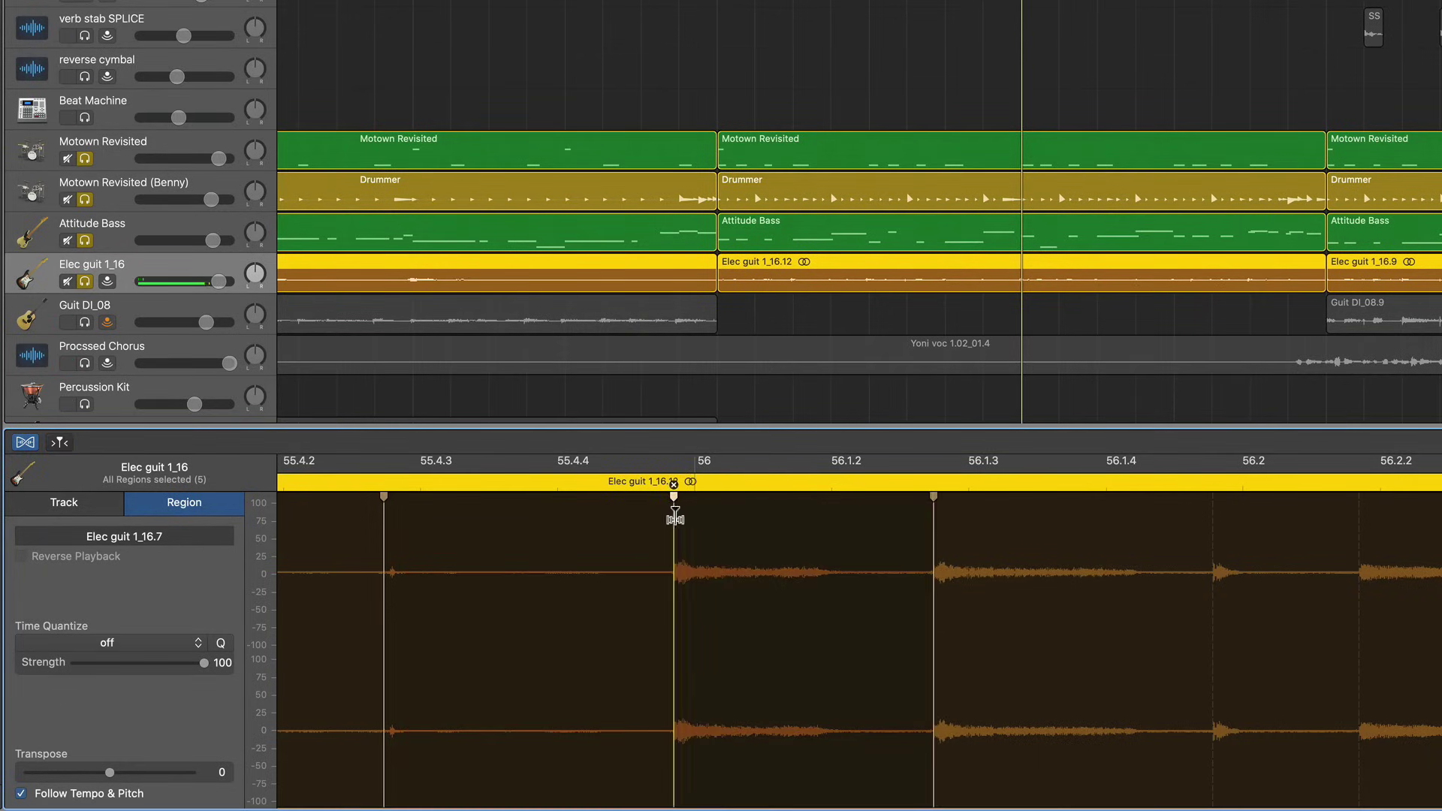
drag(676, 515, 693, 516)
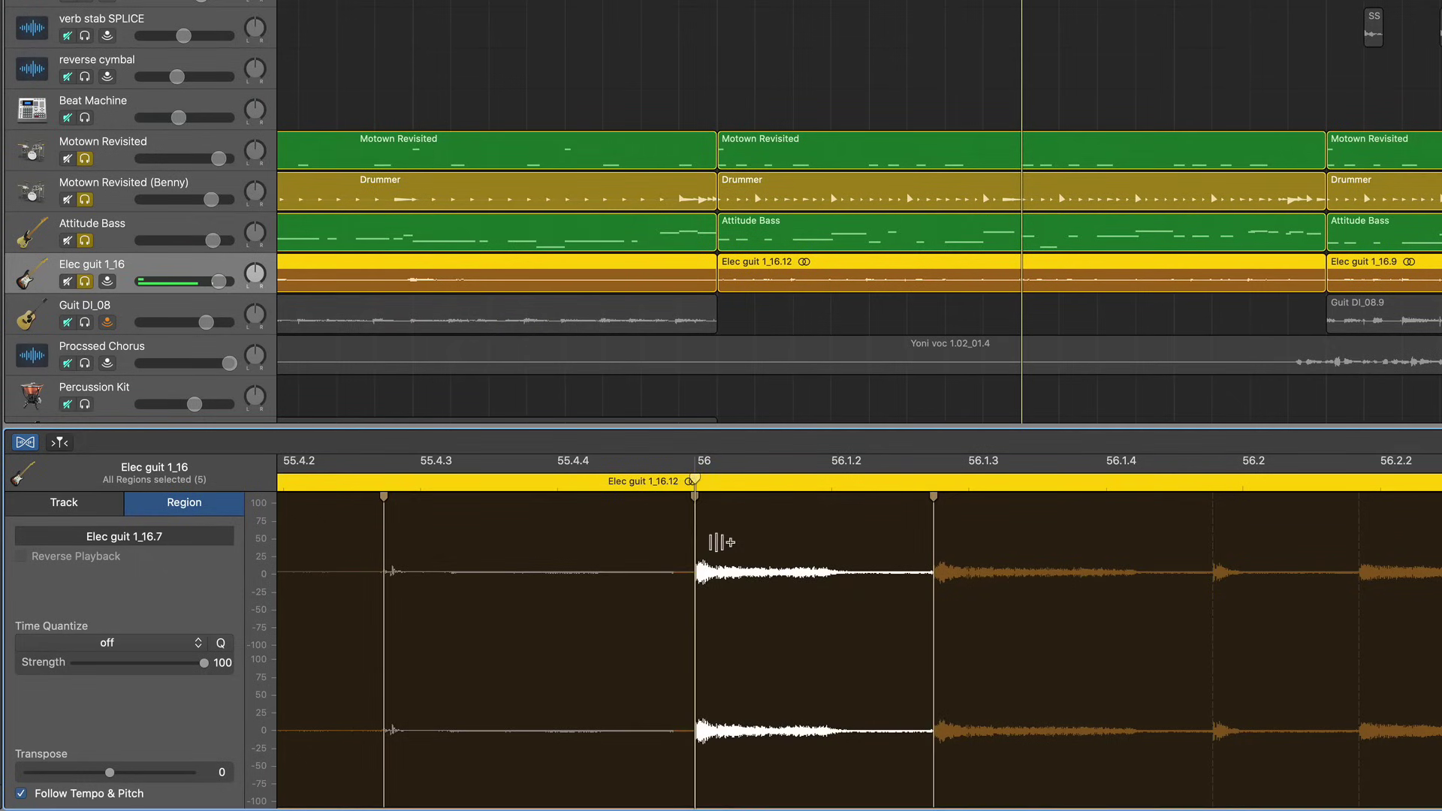
scroll(711, 547, right, 8)
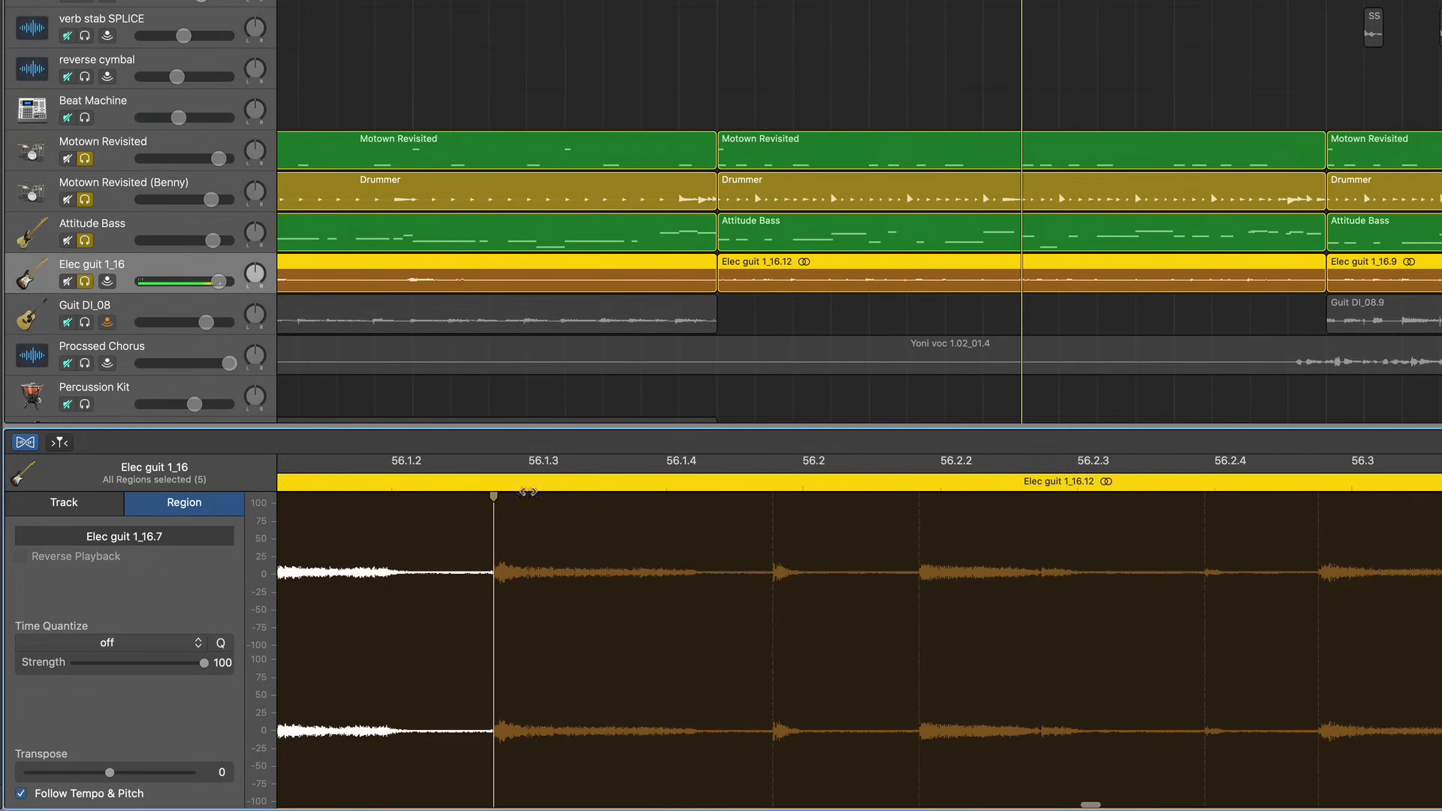
drag(492, 532, 528, 533)
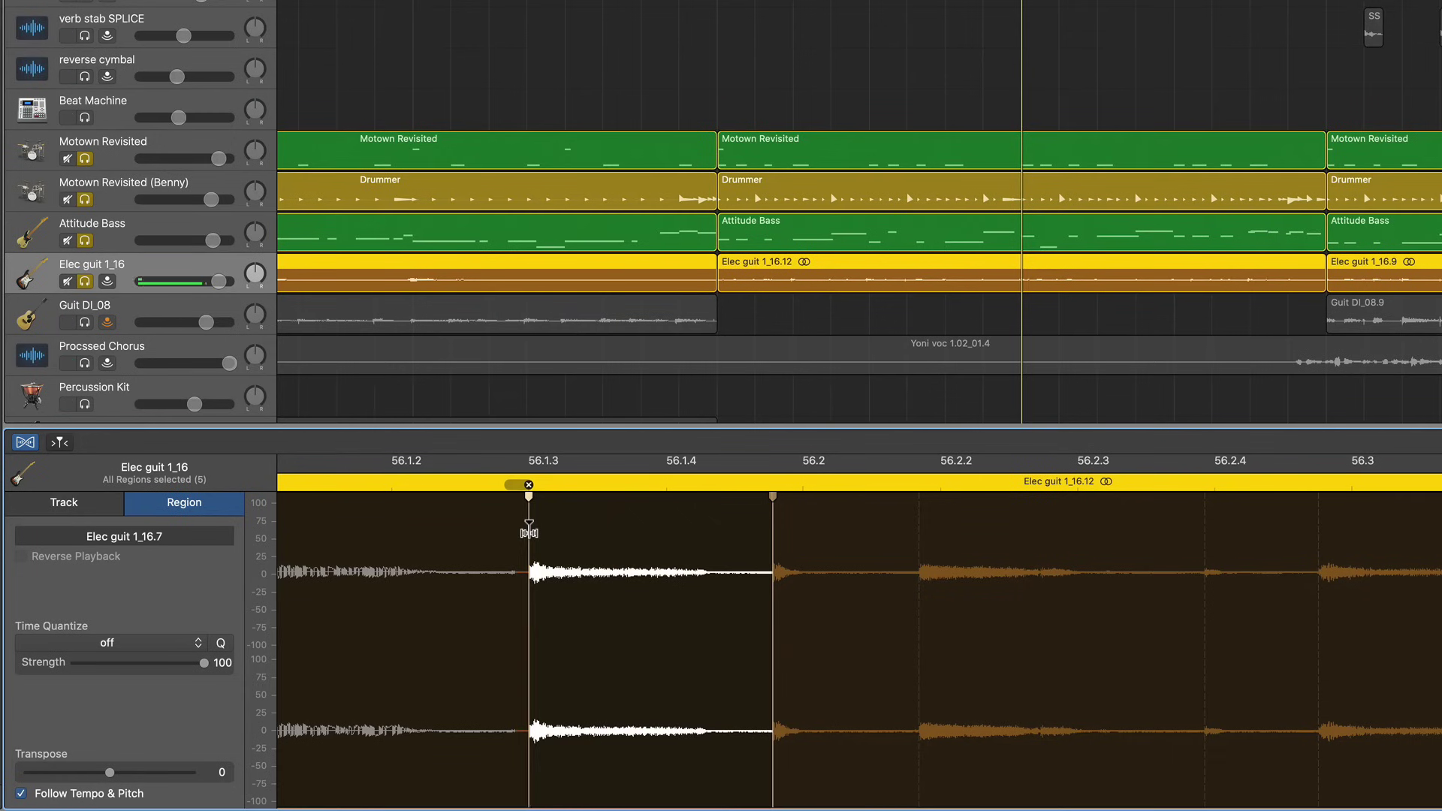
scroll(596, 535, right, 3)
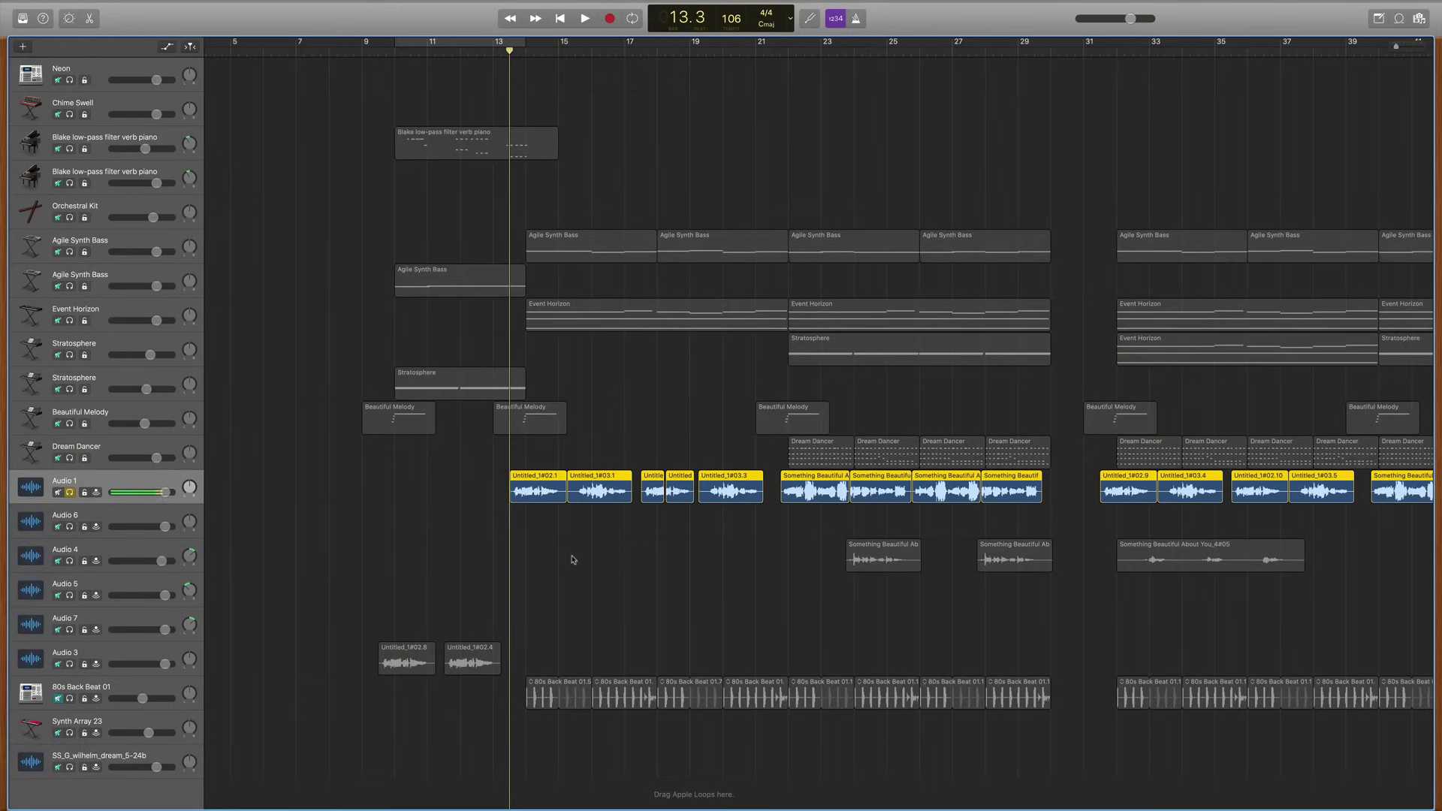
key(b)
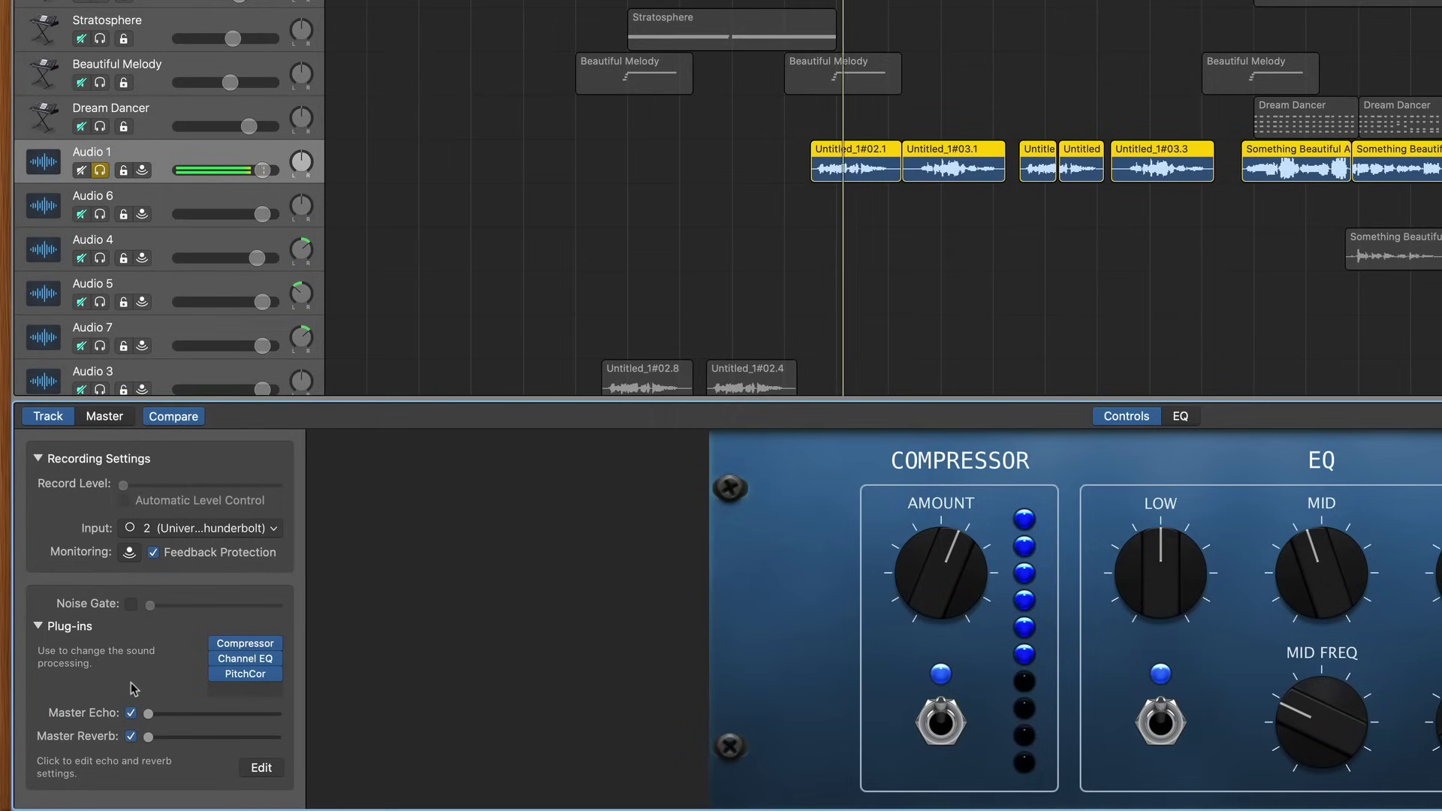
- Show record-enable buttons on all track headers with Alt+Cmd+R and scroll the view left
key(alt+super+r)
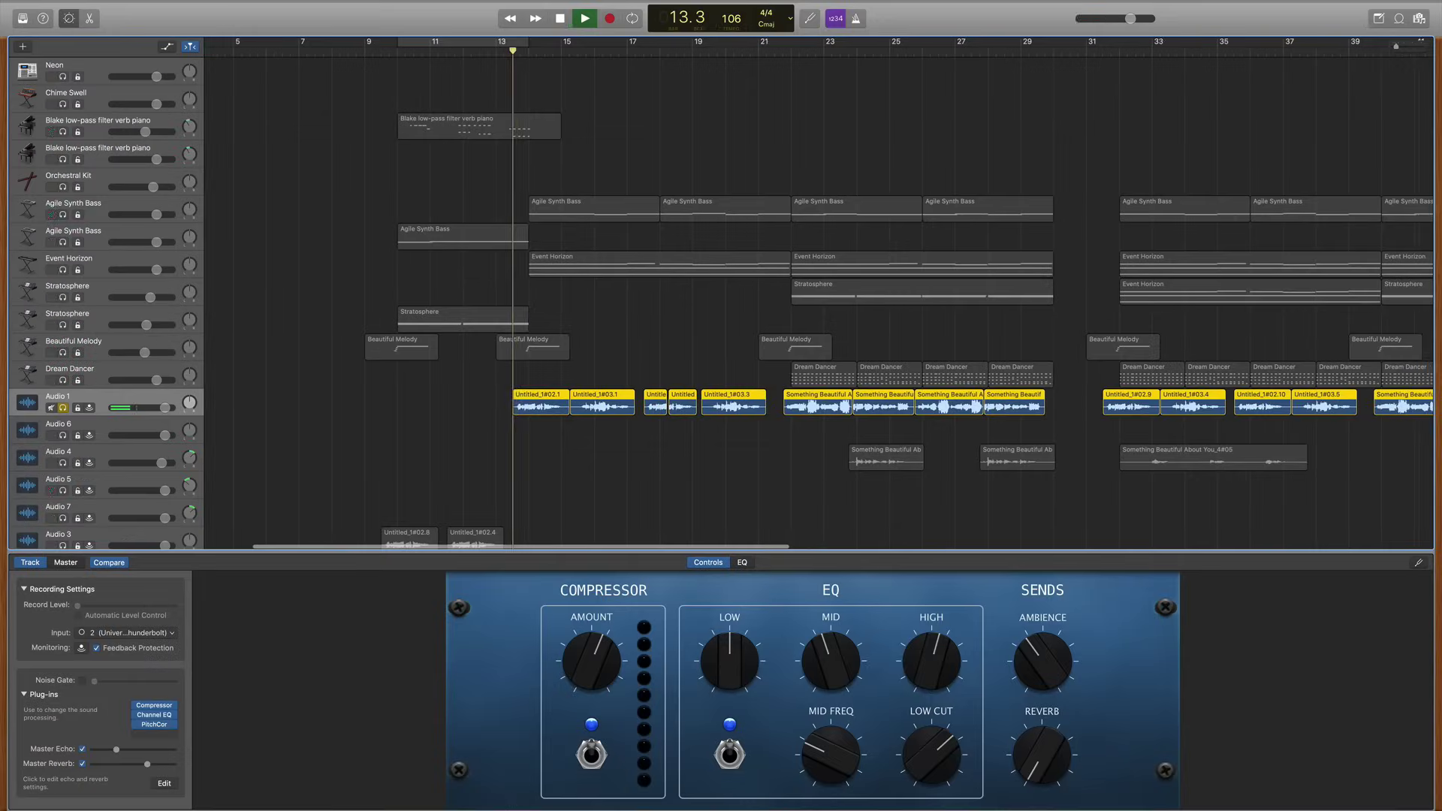
scroll(818, 293, left, 2)
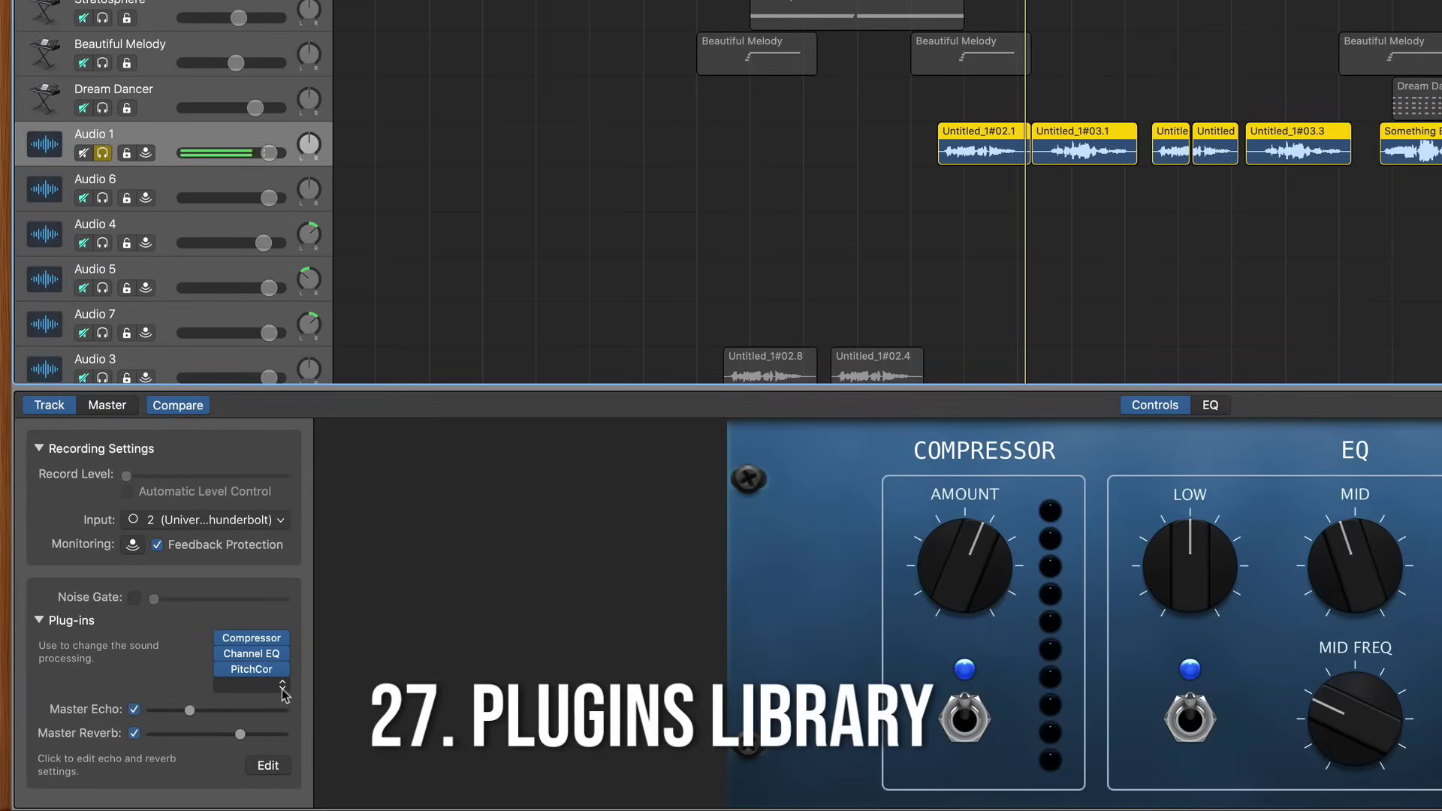
- Insert the PlatinumVerb reverb plug-in on Audio 1 from the Reverb category
click(407, 633)
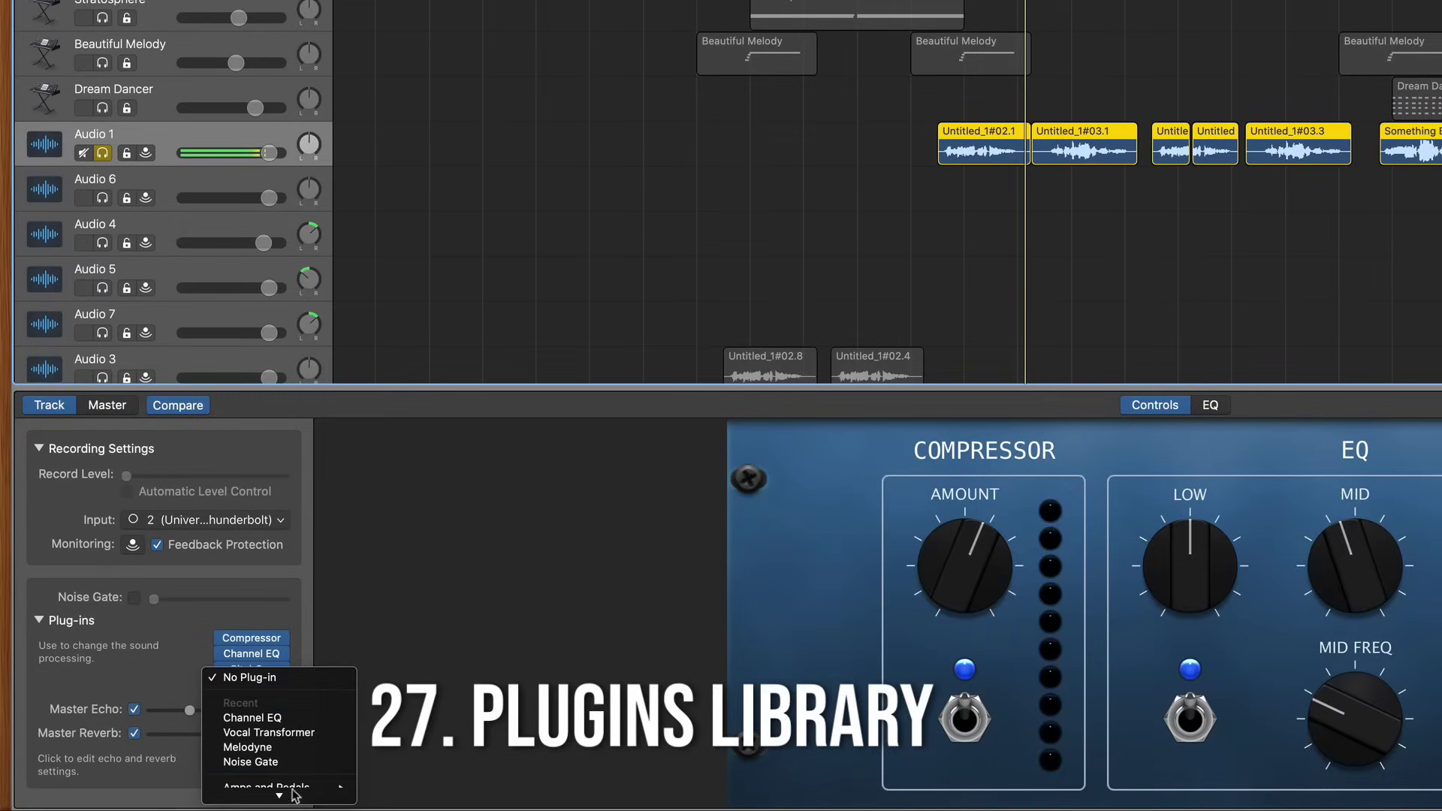
mouse_move(291, 790)
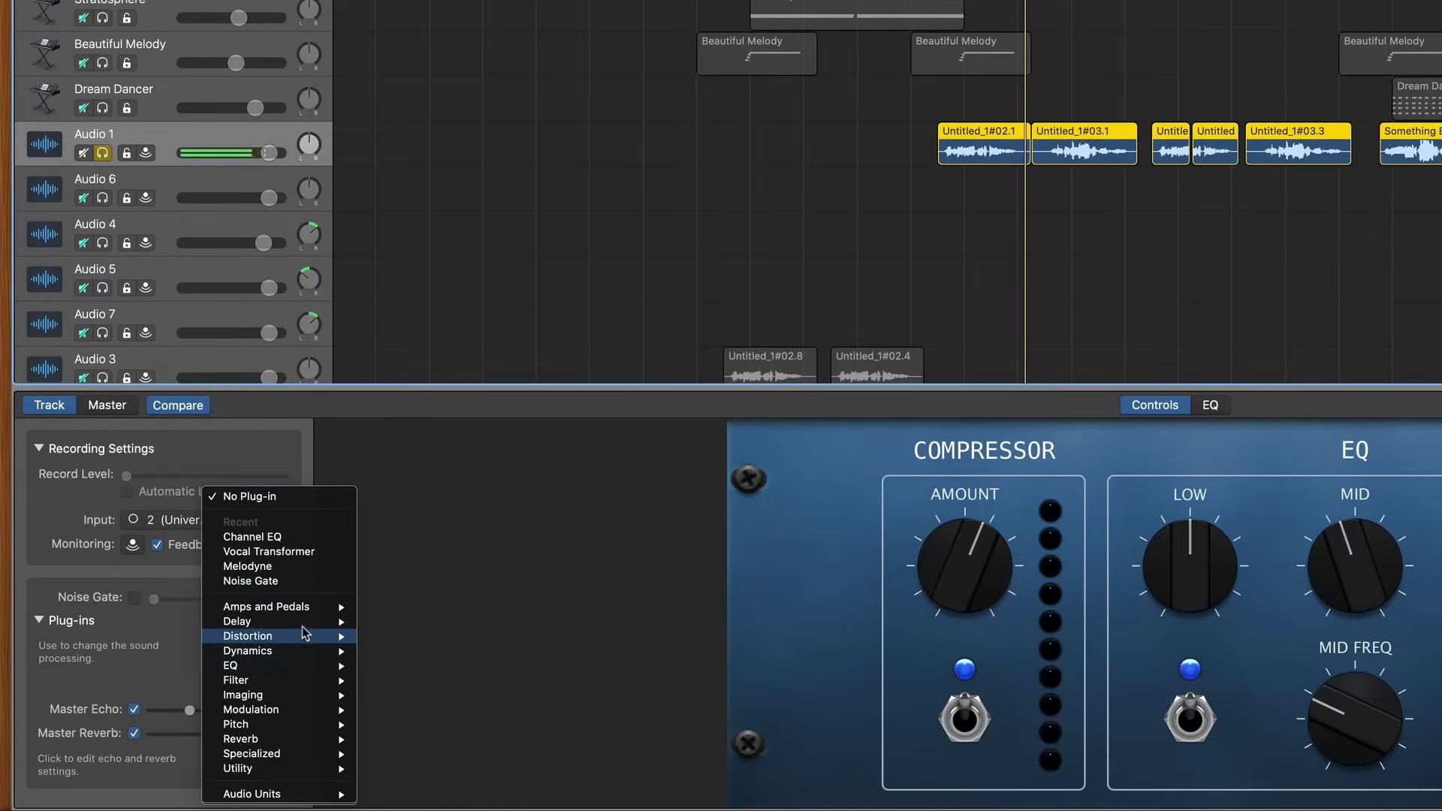
mouse_move(306, 620)
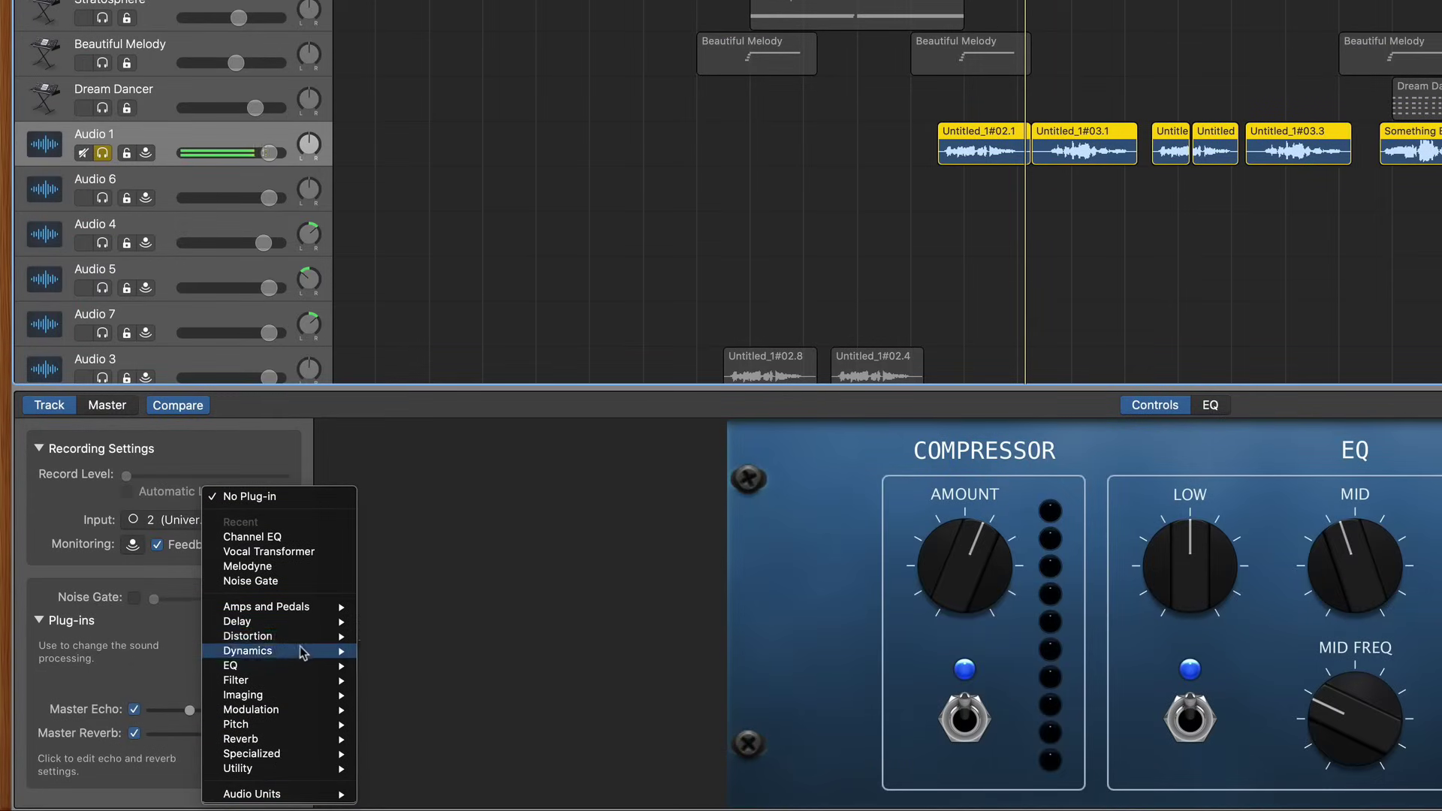
mouse_move(301, 673)
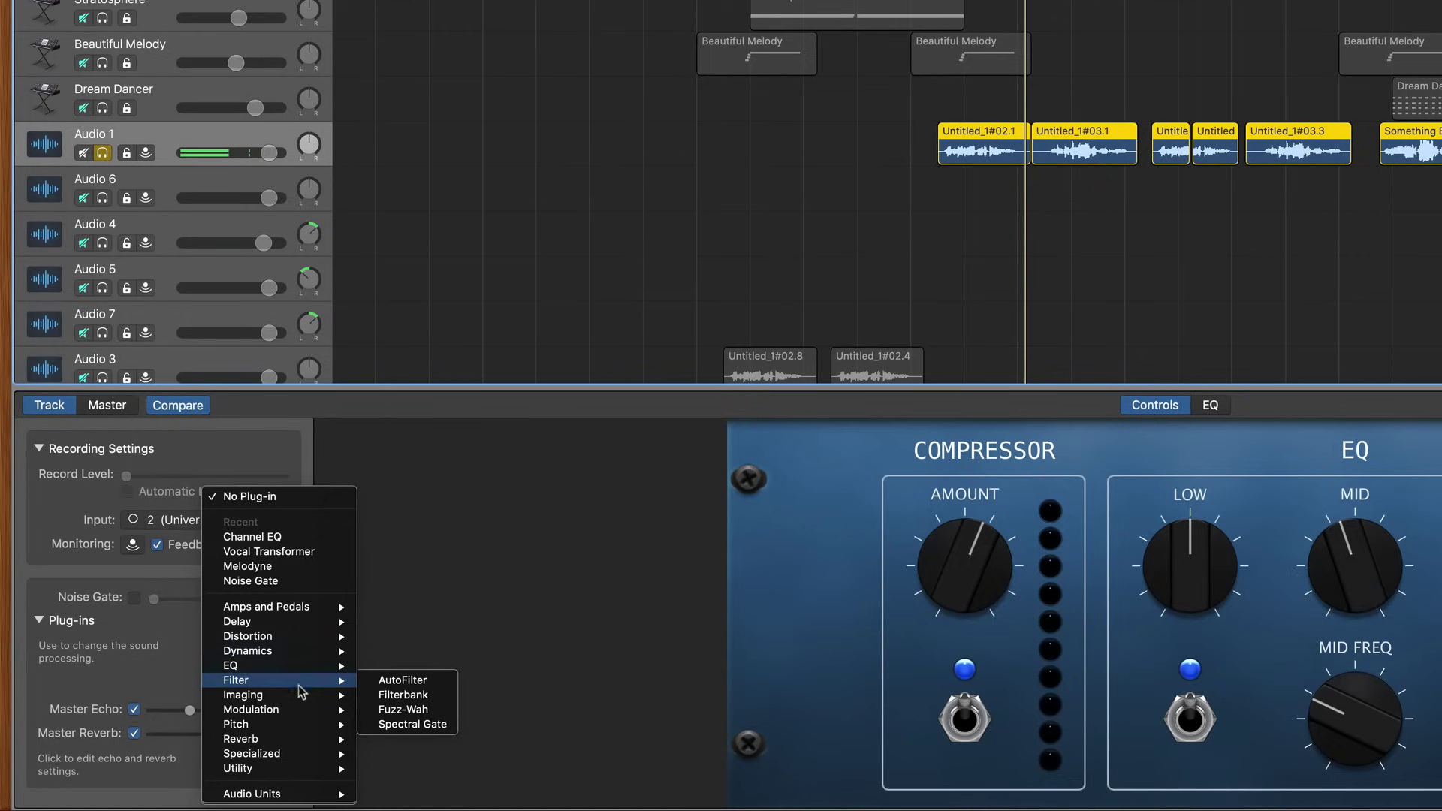
mouse_move(299, 709)
mouse_move(294, 738)
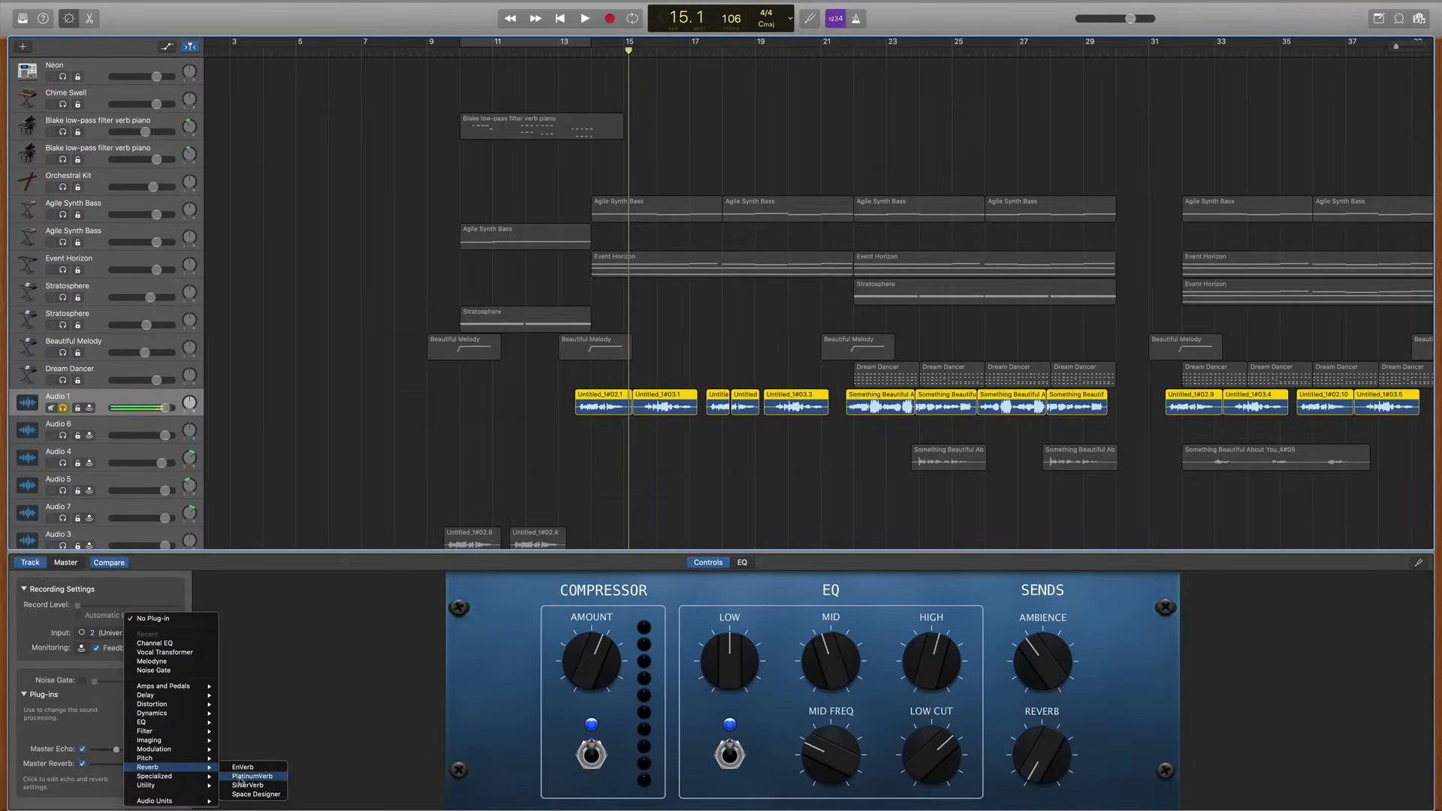
click(242, 778)
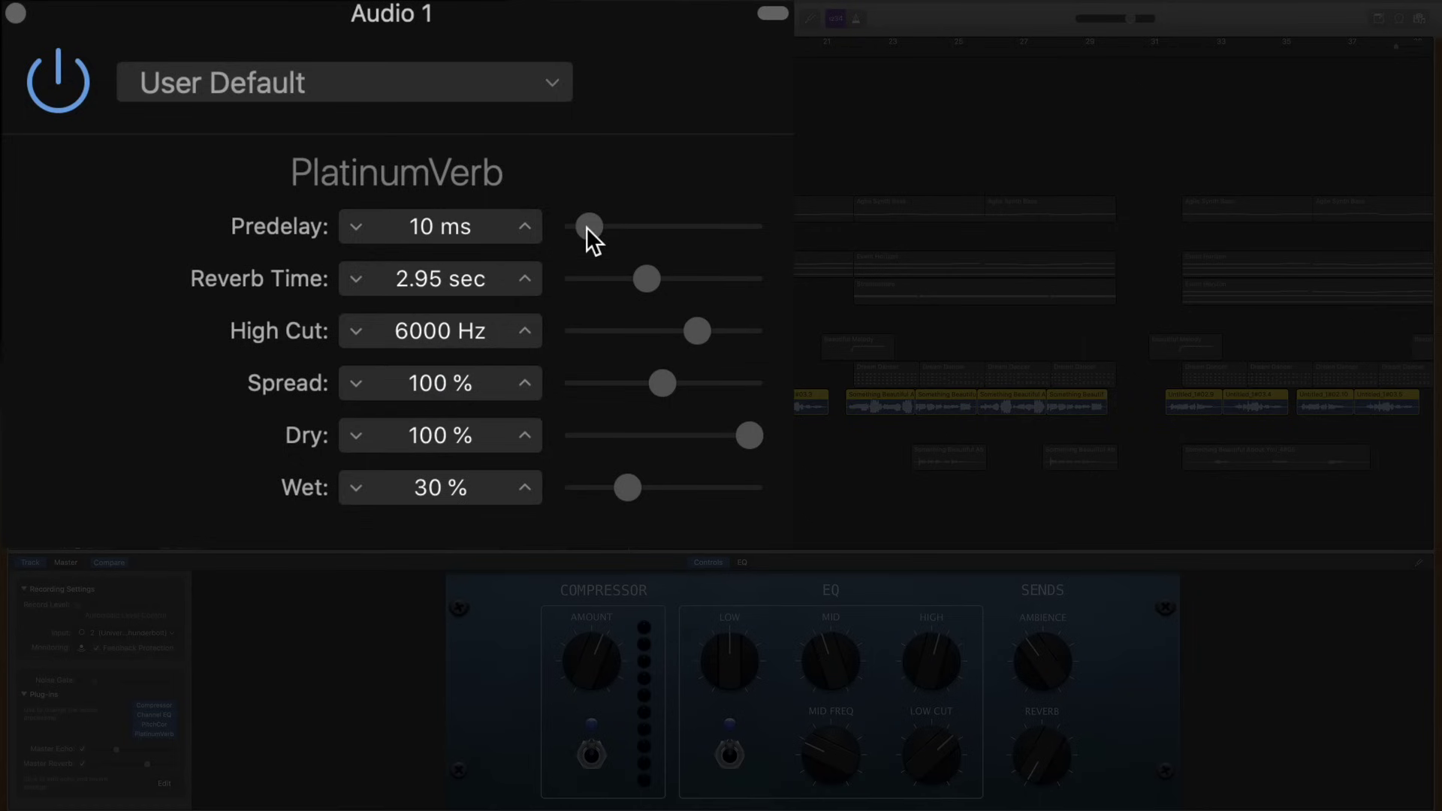
- Look through PlatinumVerb's preset list, then browse the plug-in categories again
click(403, 93)
mouse_move(284, 229)
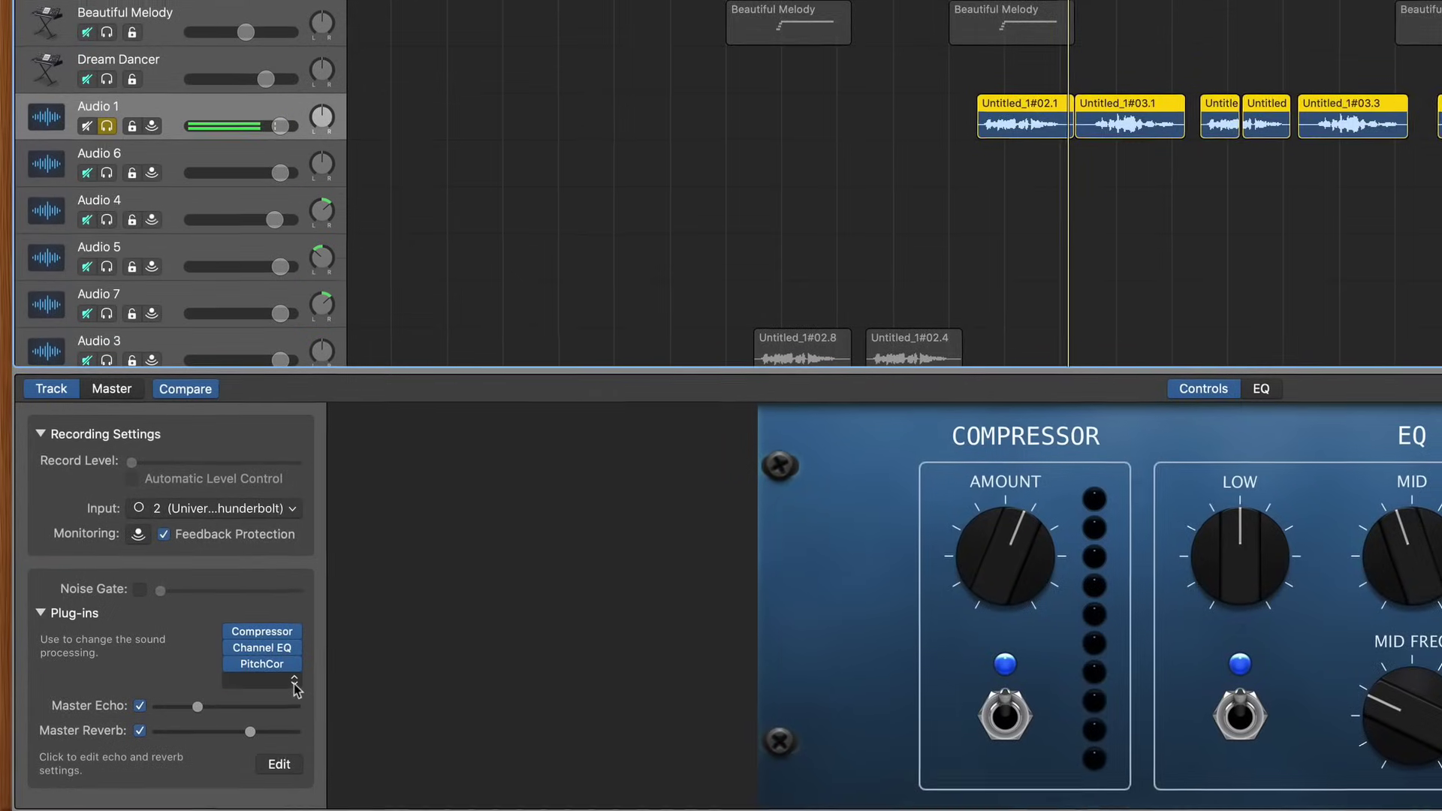
click(299, 682)
mouse_move(295, 794)
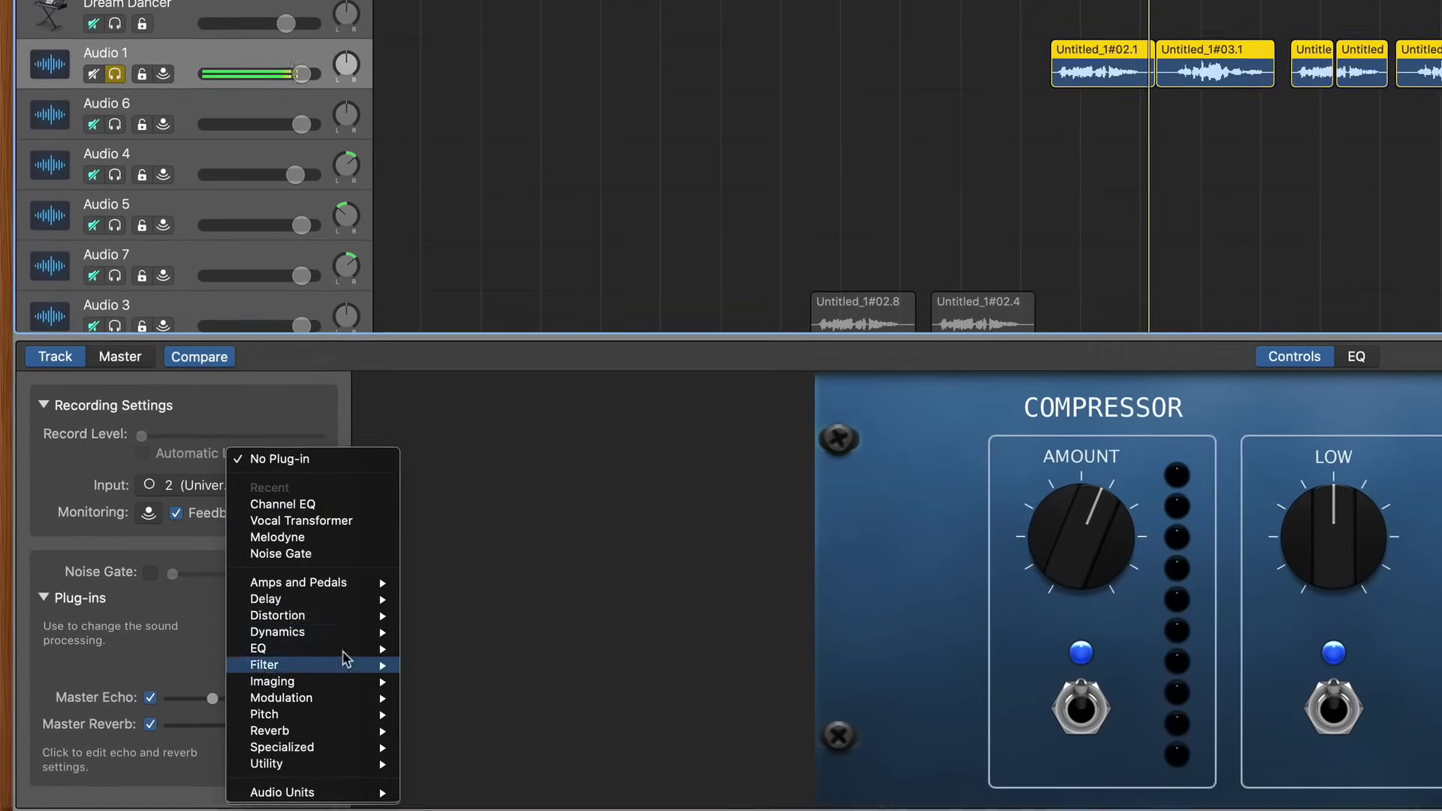
mouse_move(336, 616)
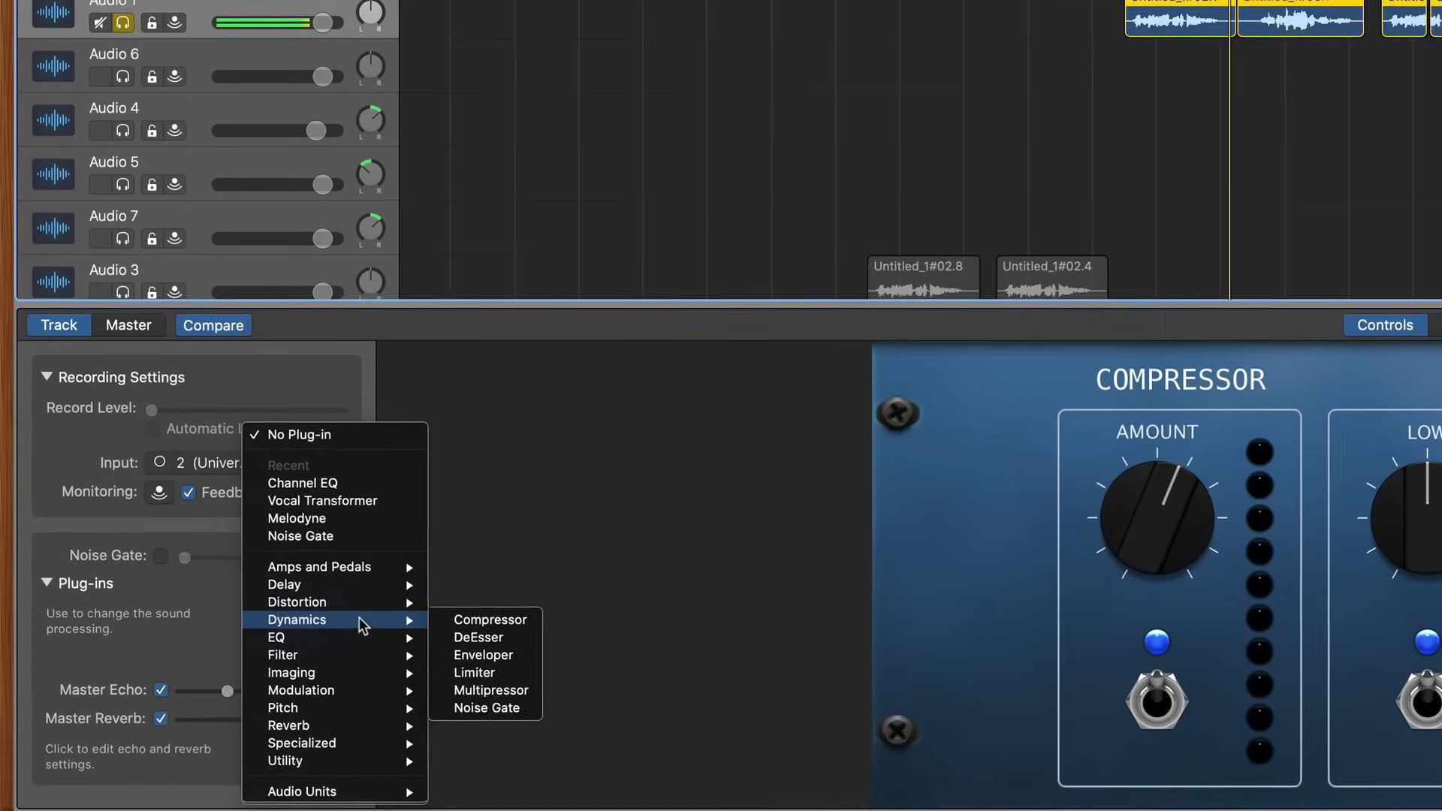
mouse_move(353, 655)
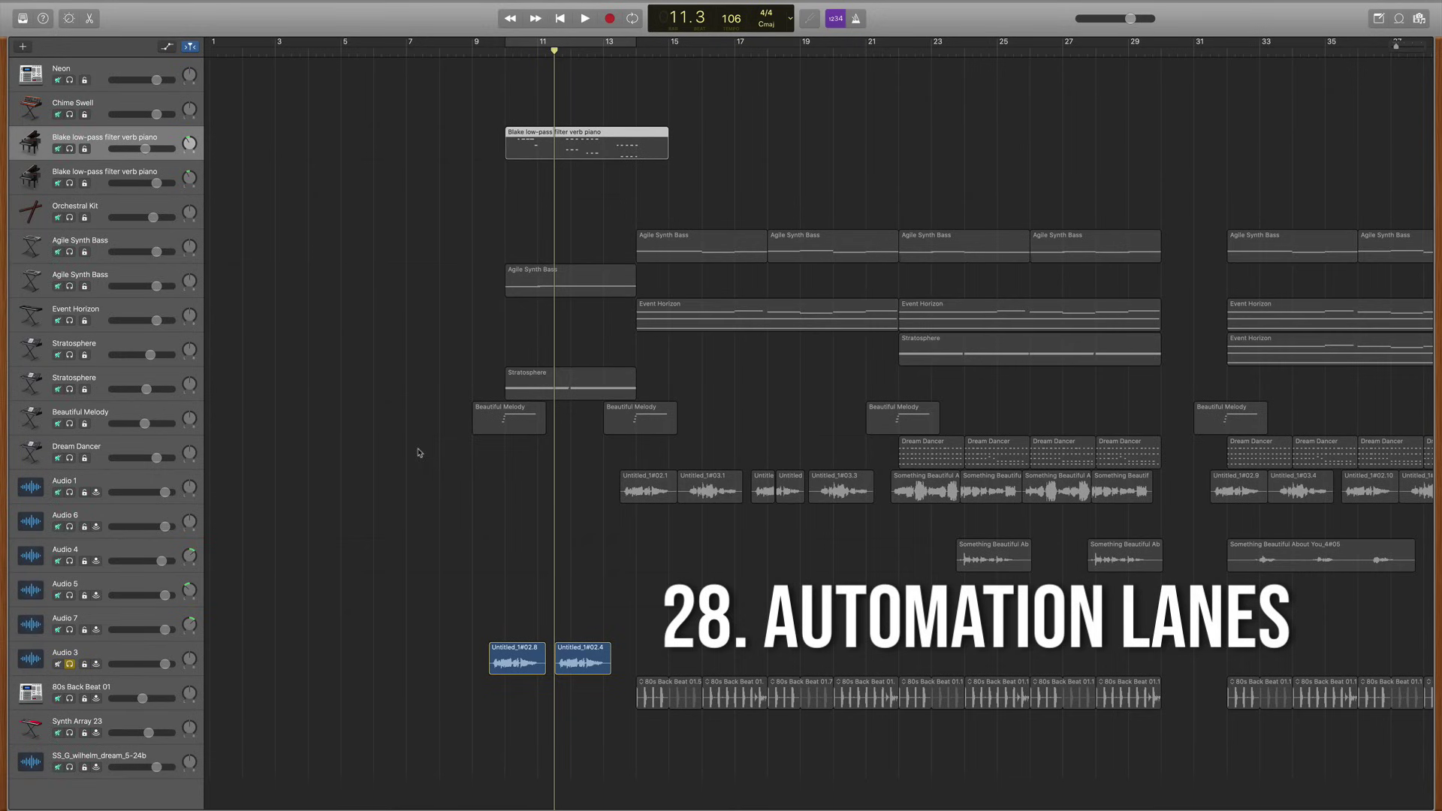
- Show automation lanes on every track and set Audio 3's automation parameter to Volume
key(a)
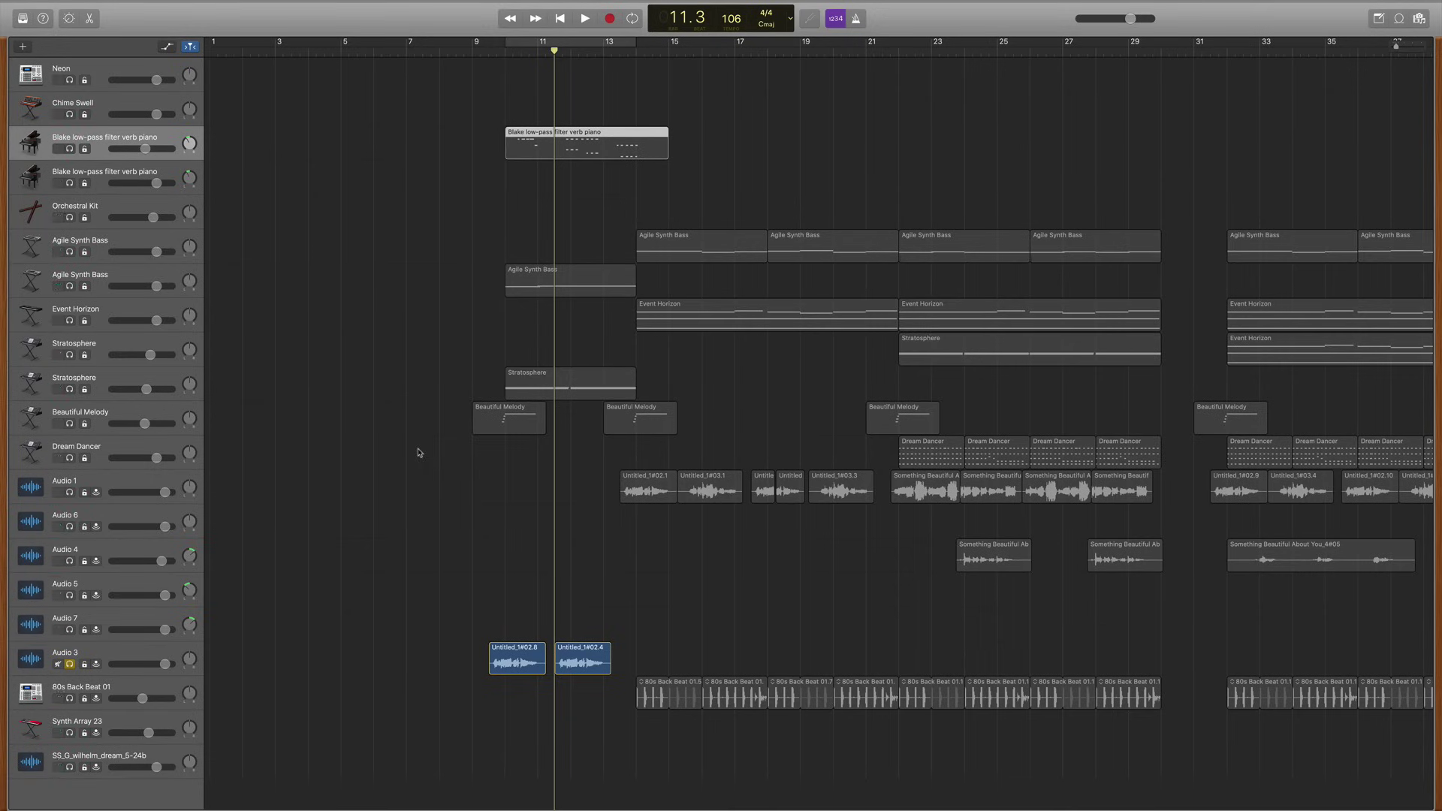
key(a)
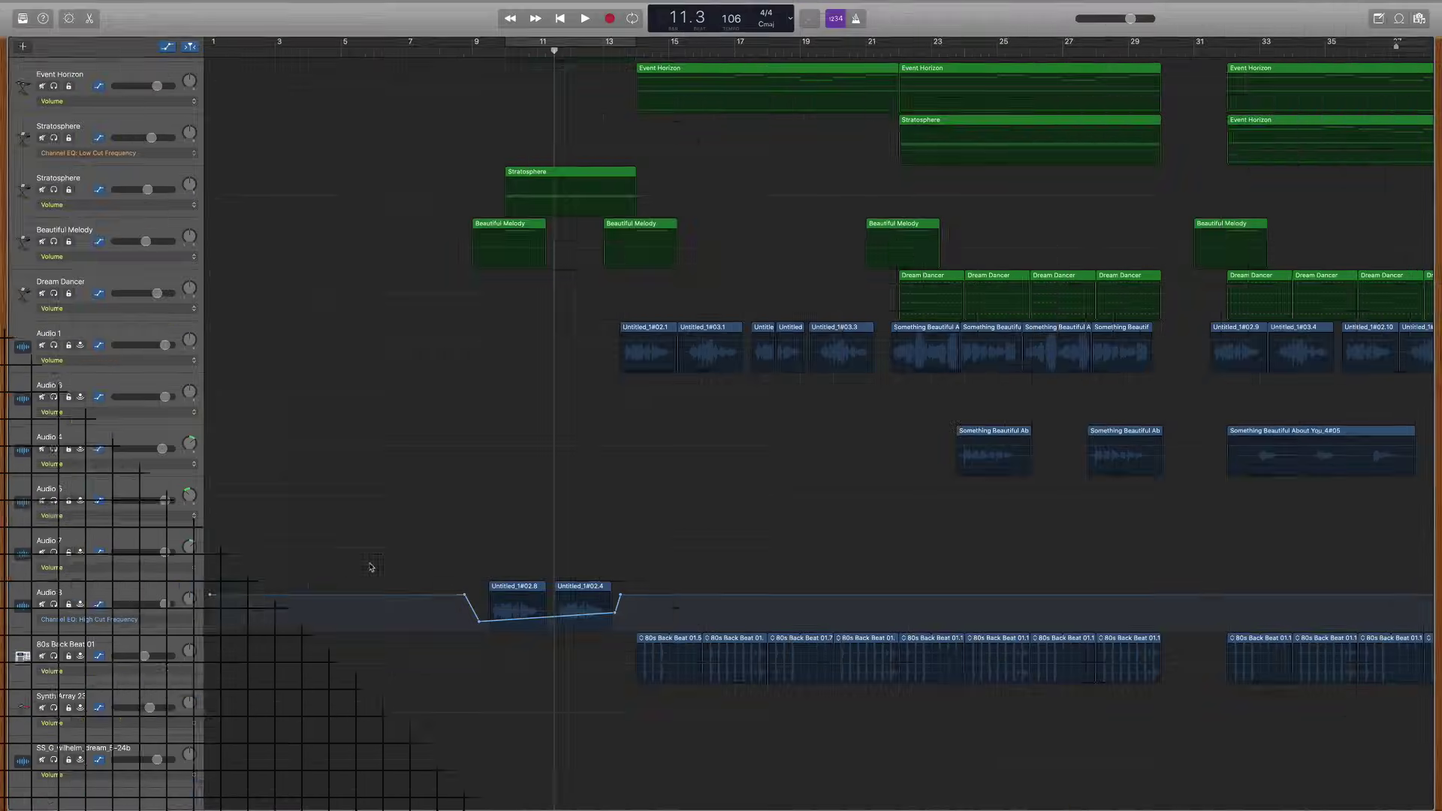
click(227, 569)
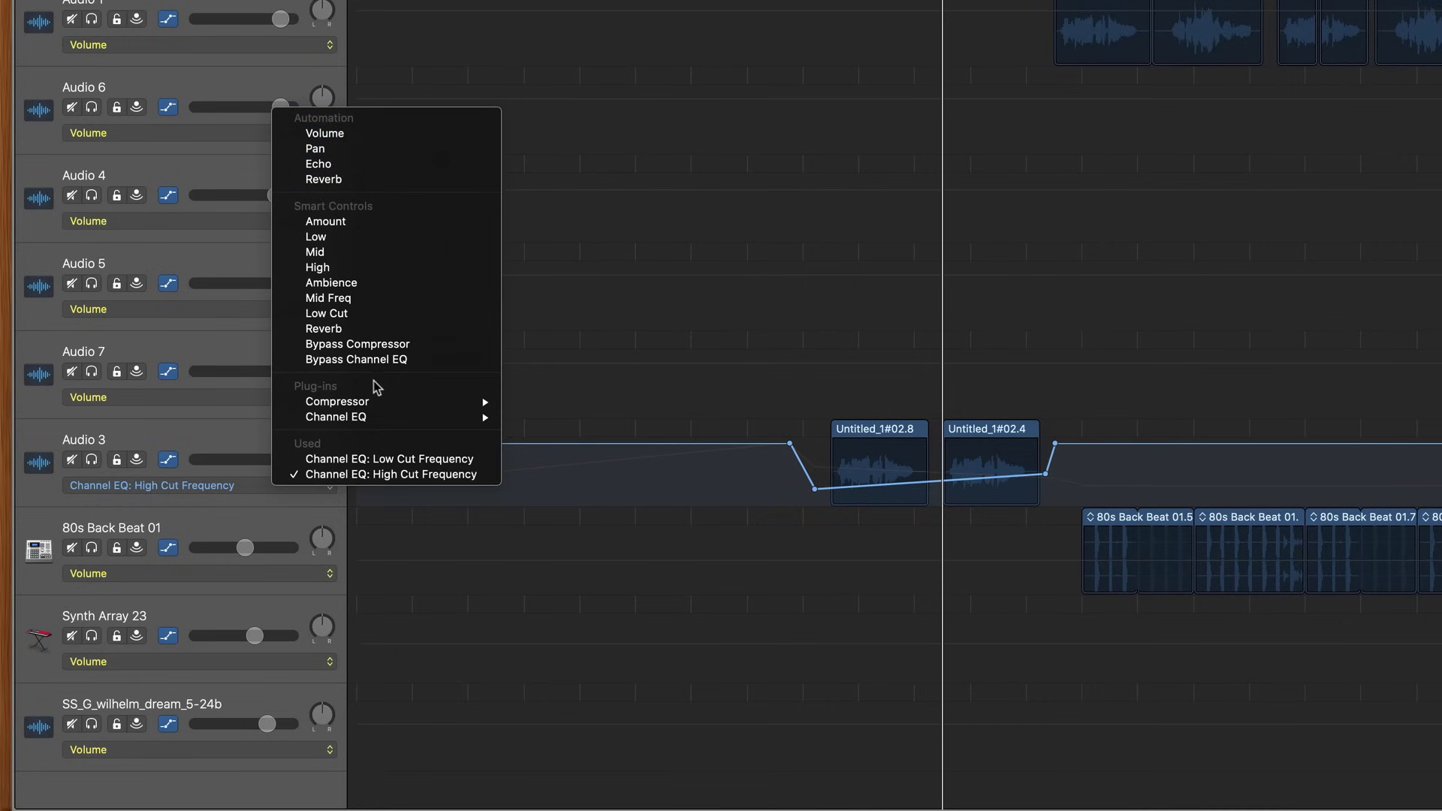
mouse_move(369, 425)
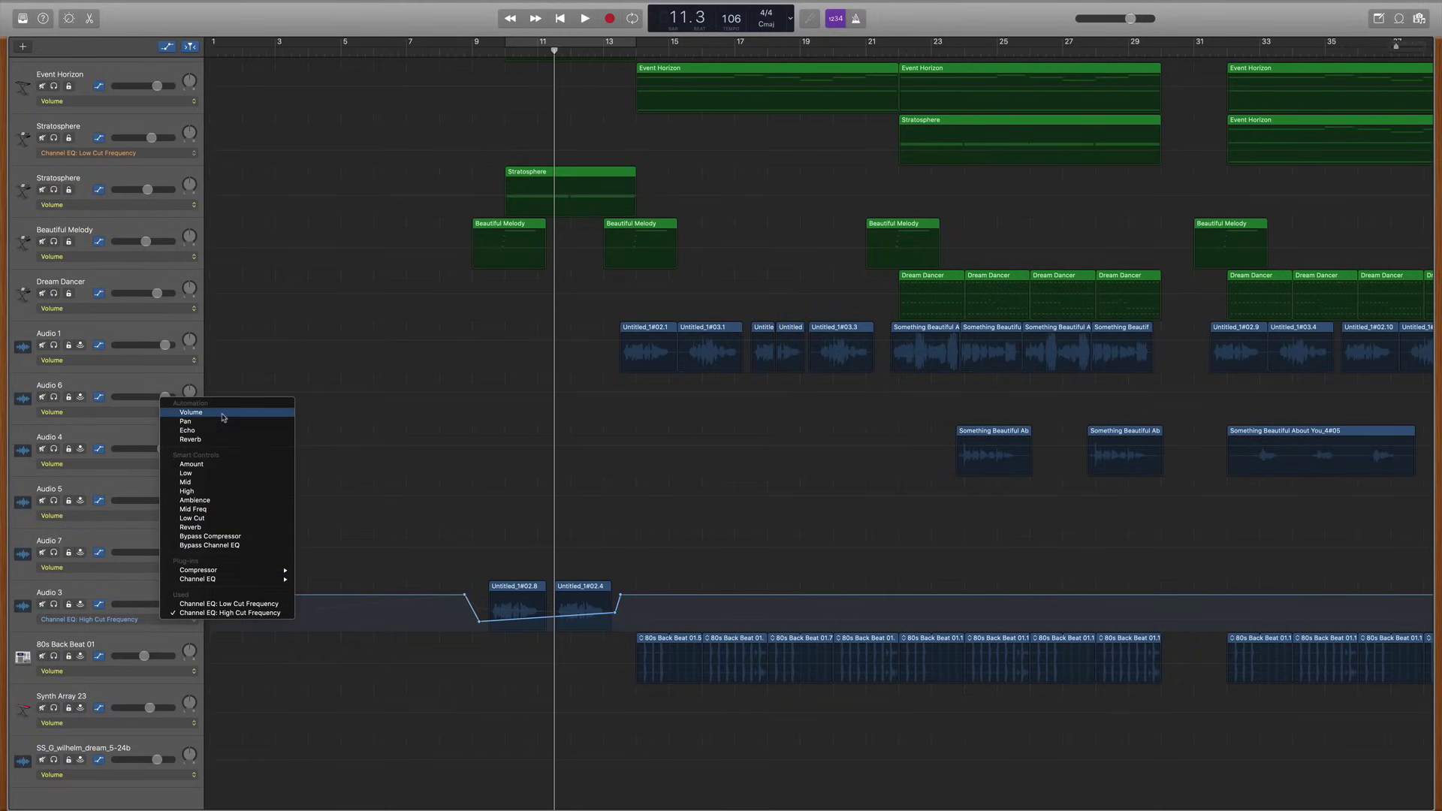
click(223, 417)
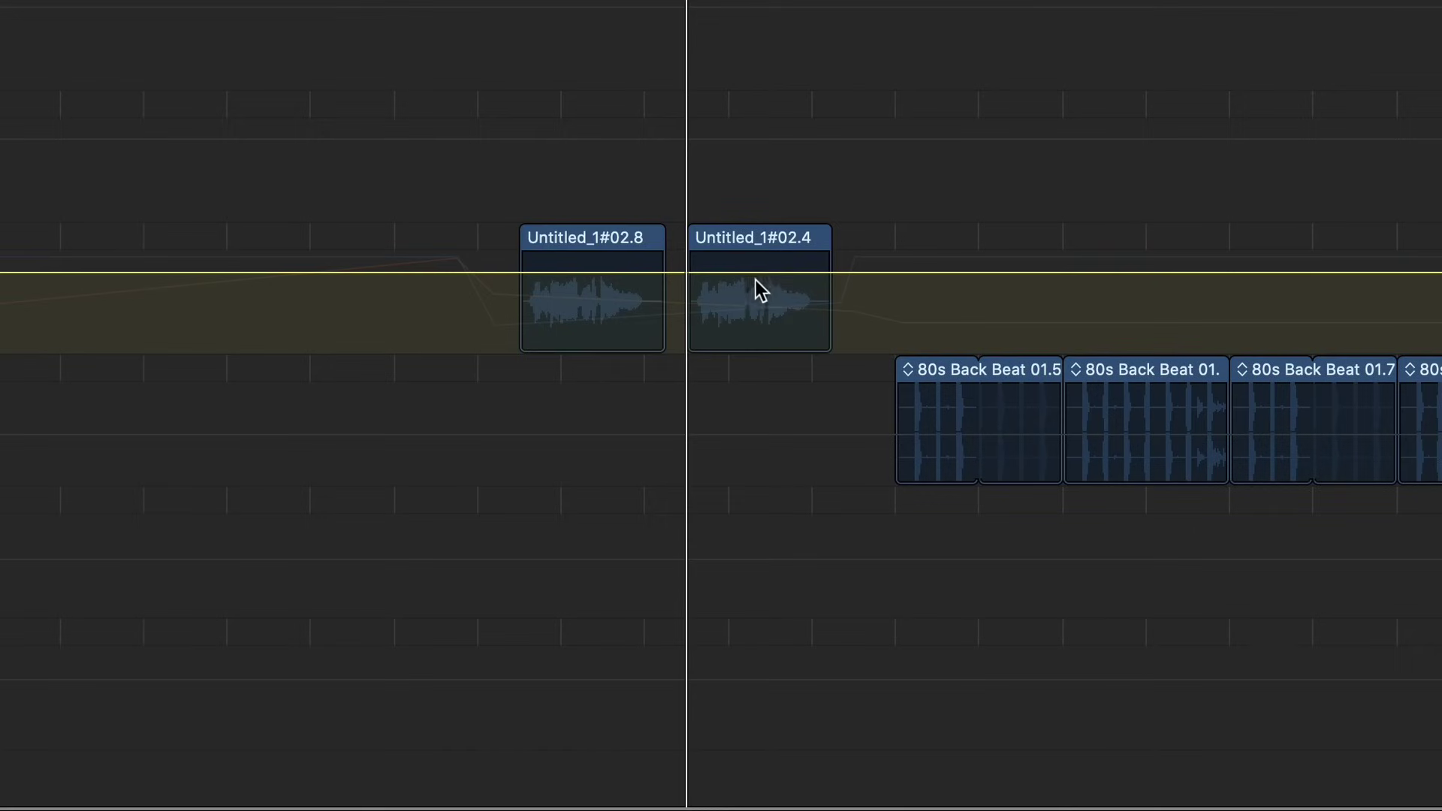
- Add volume points over Untitled_1#02.4 and raise one to +3.9 dB
click(808, 272)
click(859, 272)
drag(807, 272, 808, 268)
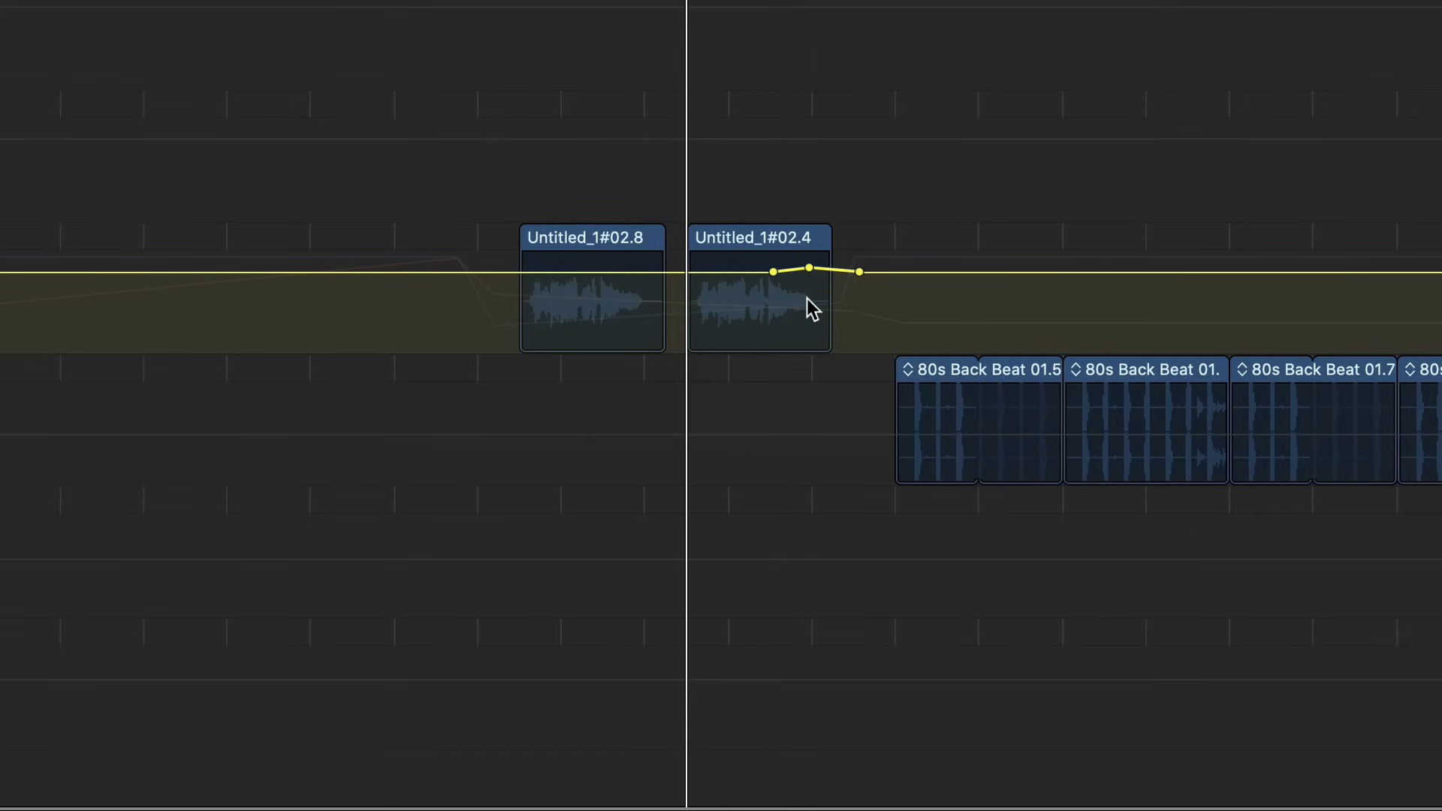